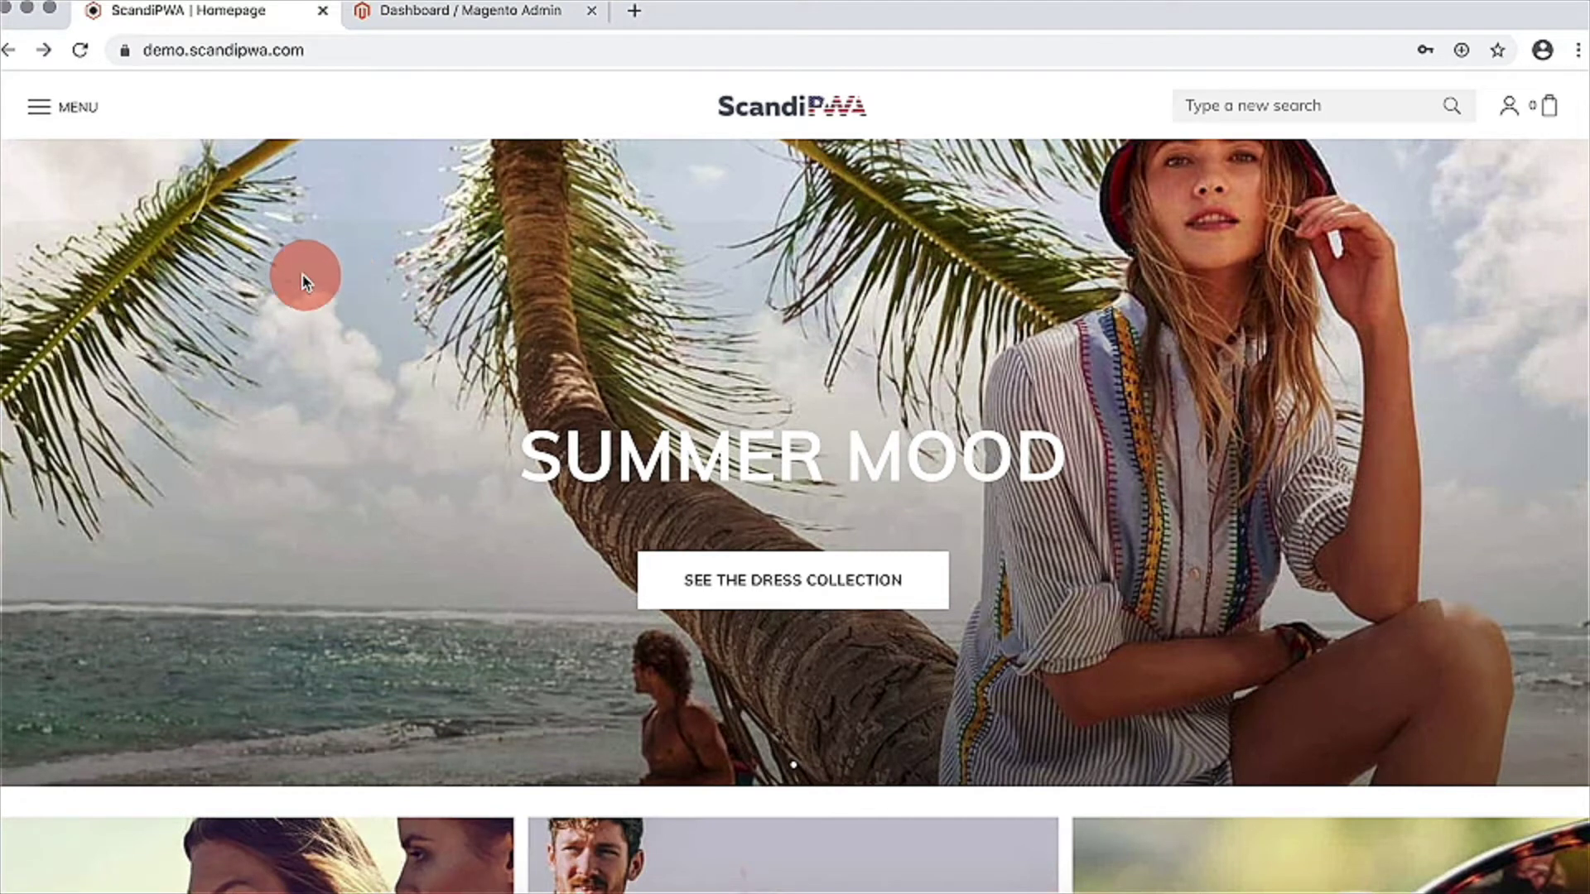
- Open the ScandiPWA storefront's side menu to see the US store's New In, Women, Men and Accessories categories
click(50, 108)
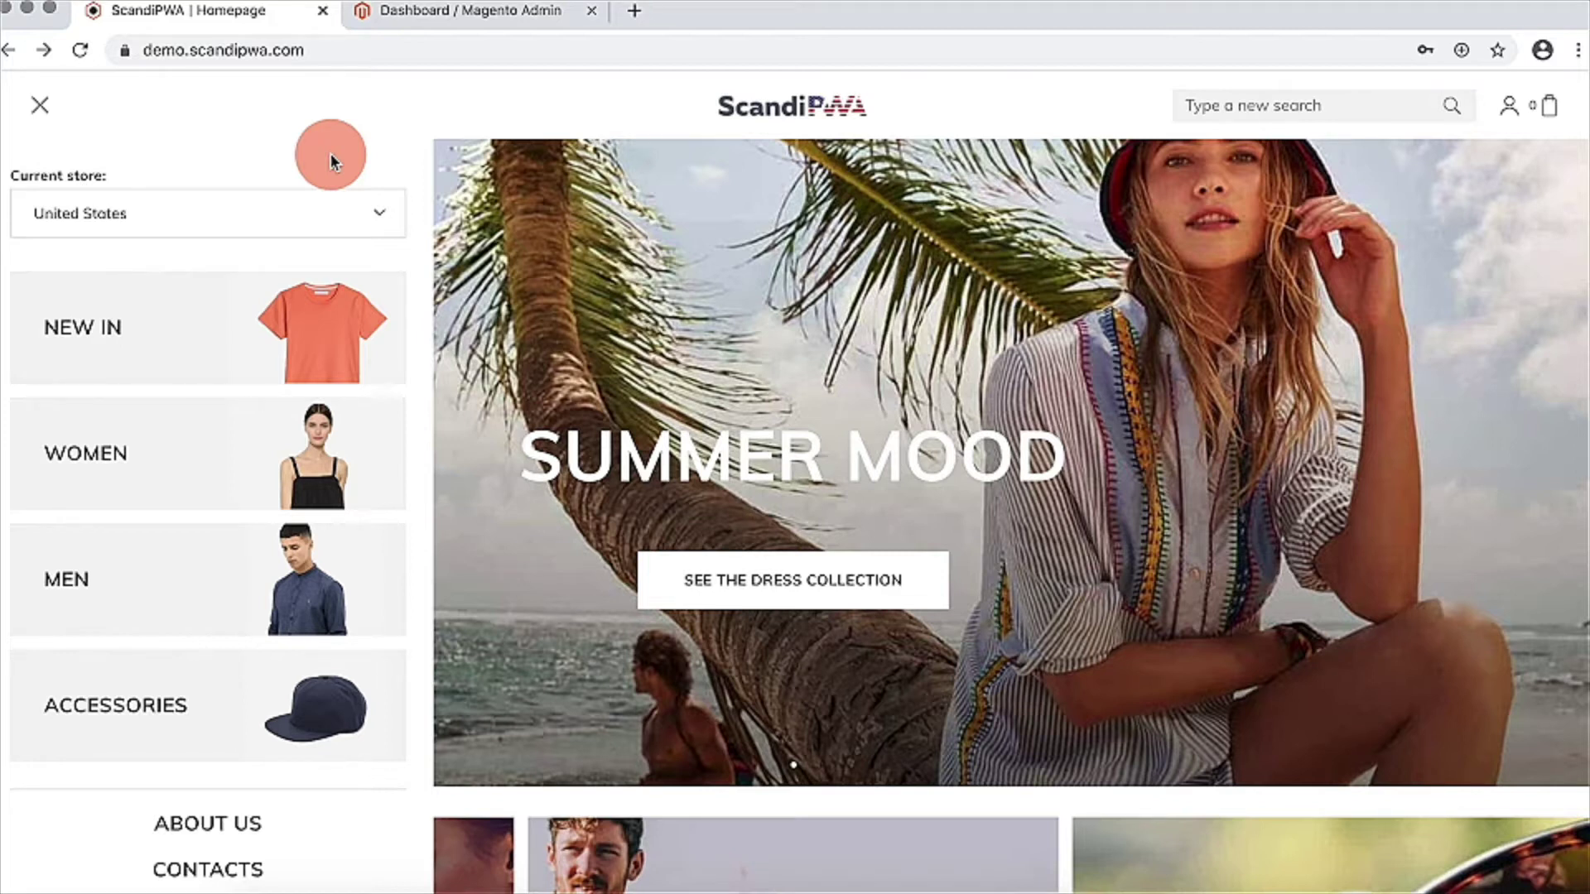
- In Magento Admin, go to SCANDIWEB > Menu Manager and start a new menu
click(515, 12)
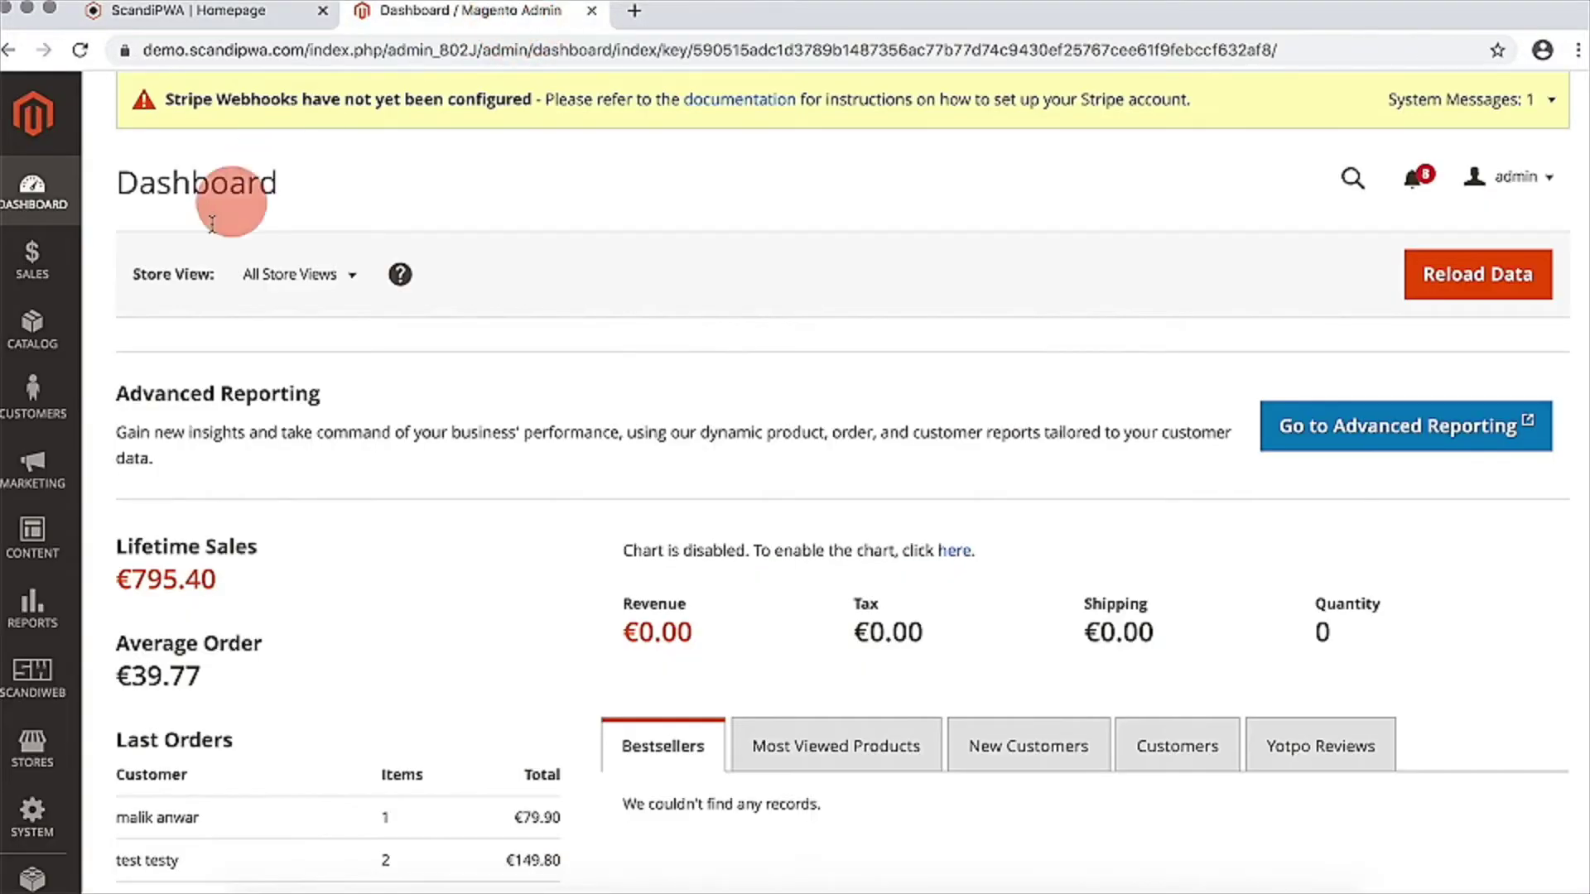
click(18, 672)
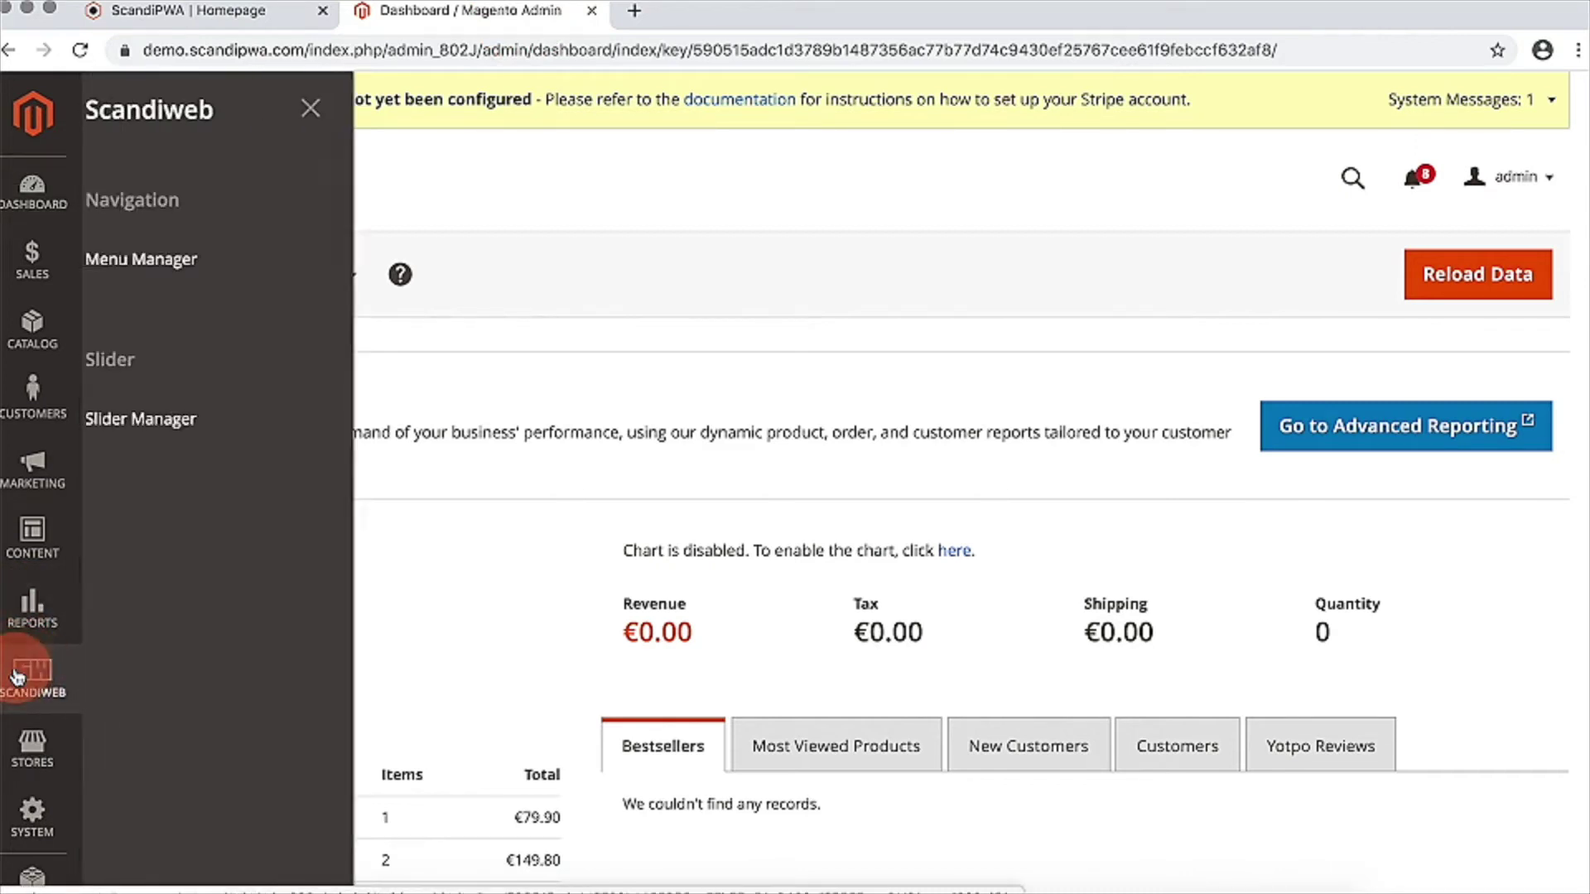
click(209, 262)
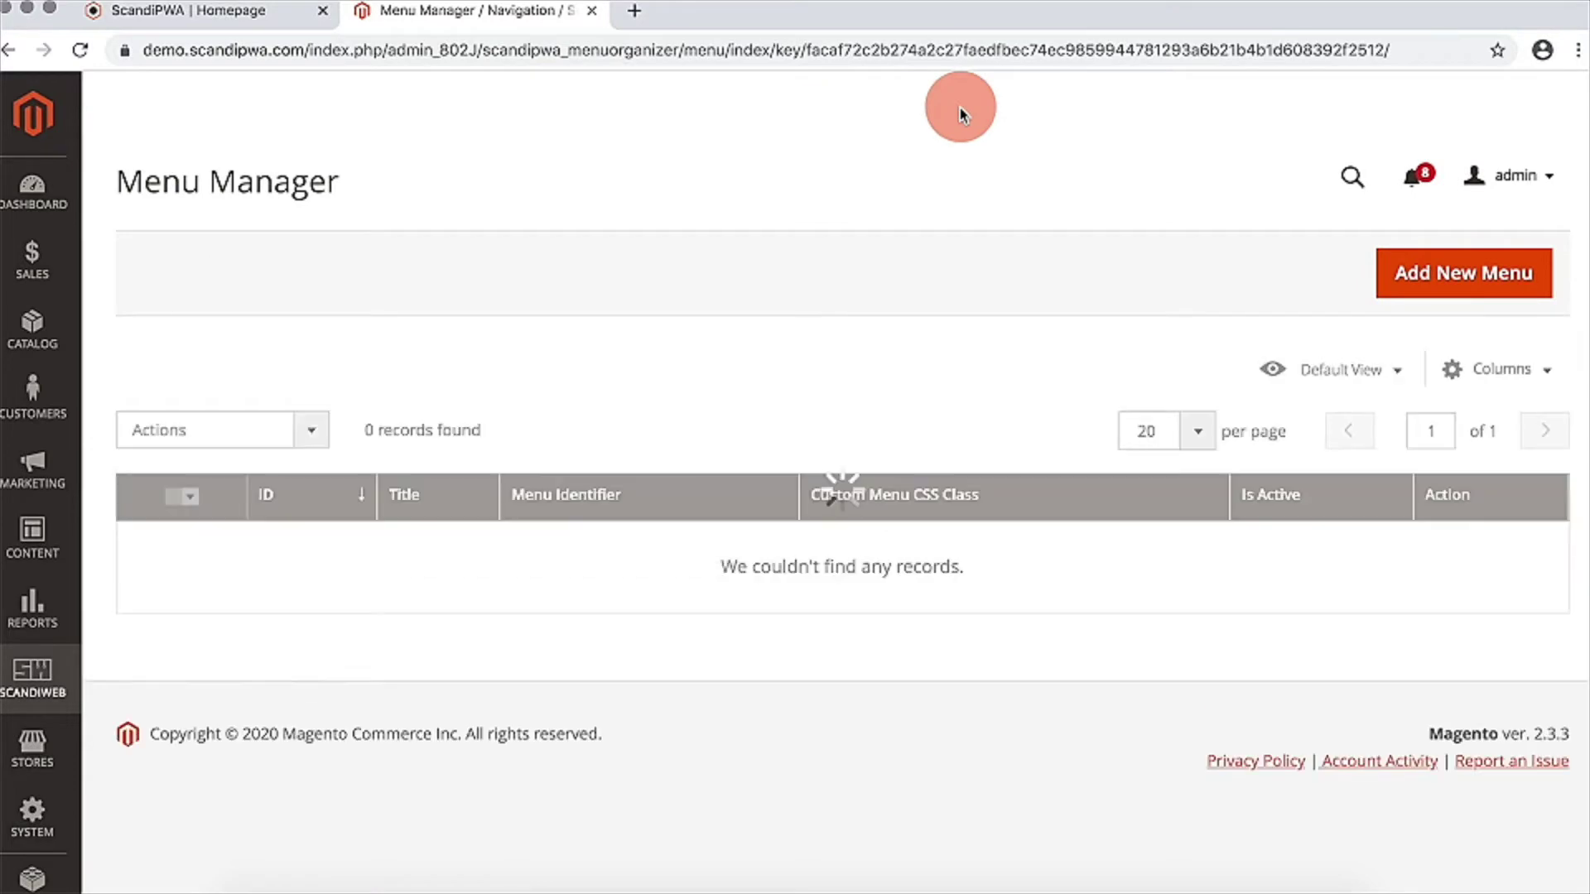
click(1485, 273)
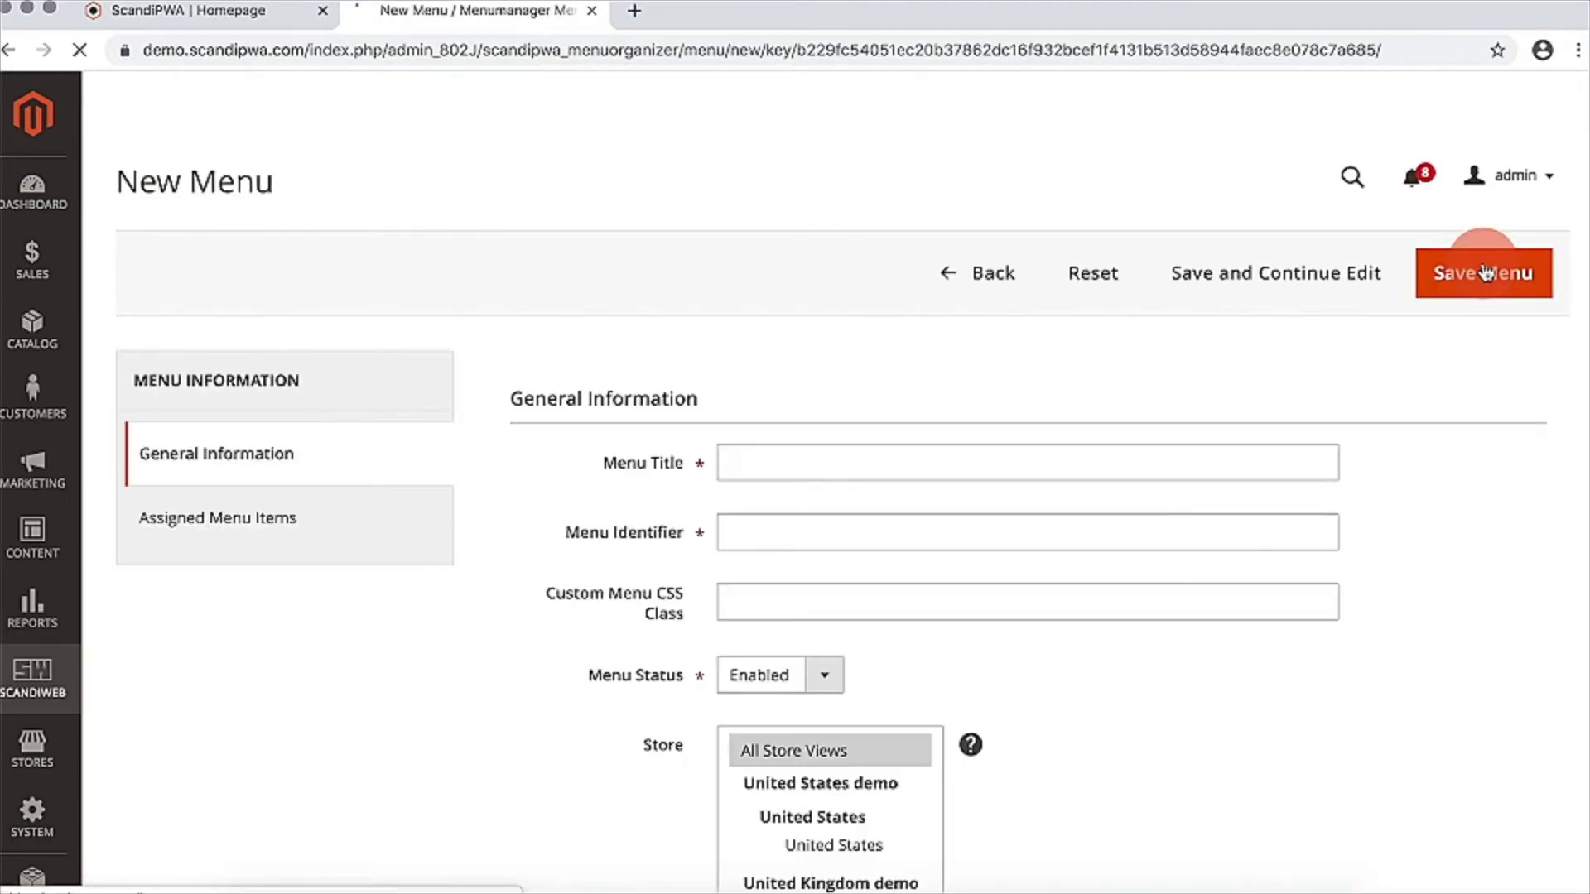
- Create 'New Menu' with identifier new-menu for the United States store view and save it
click(928, 468)
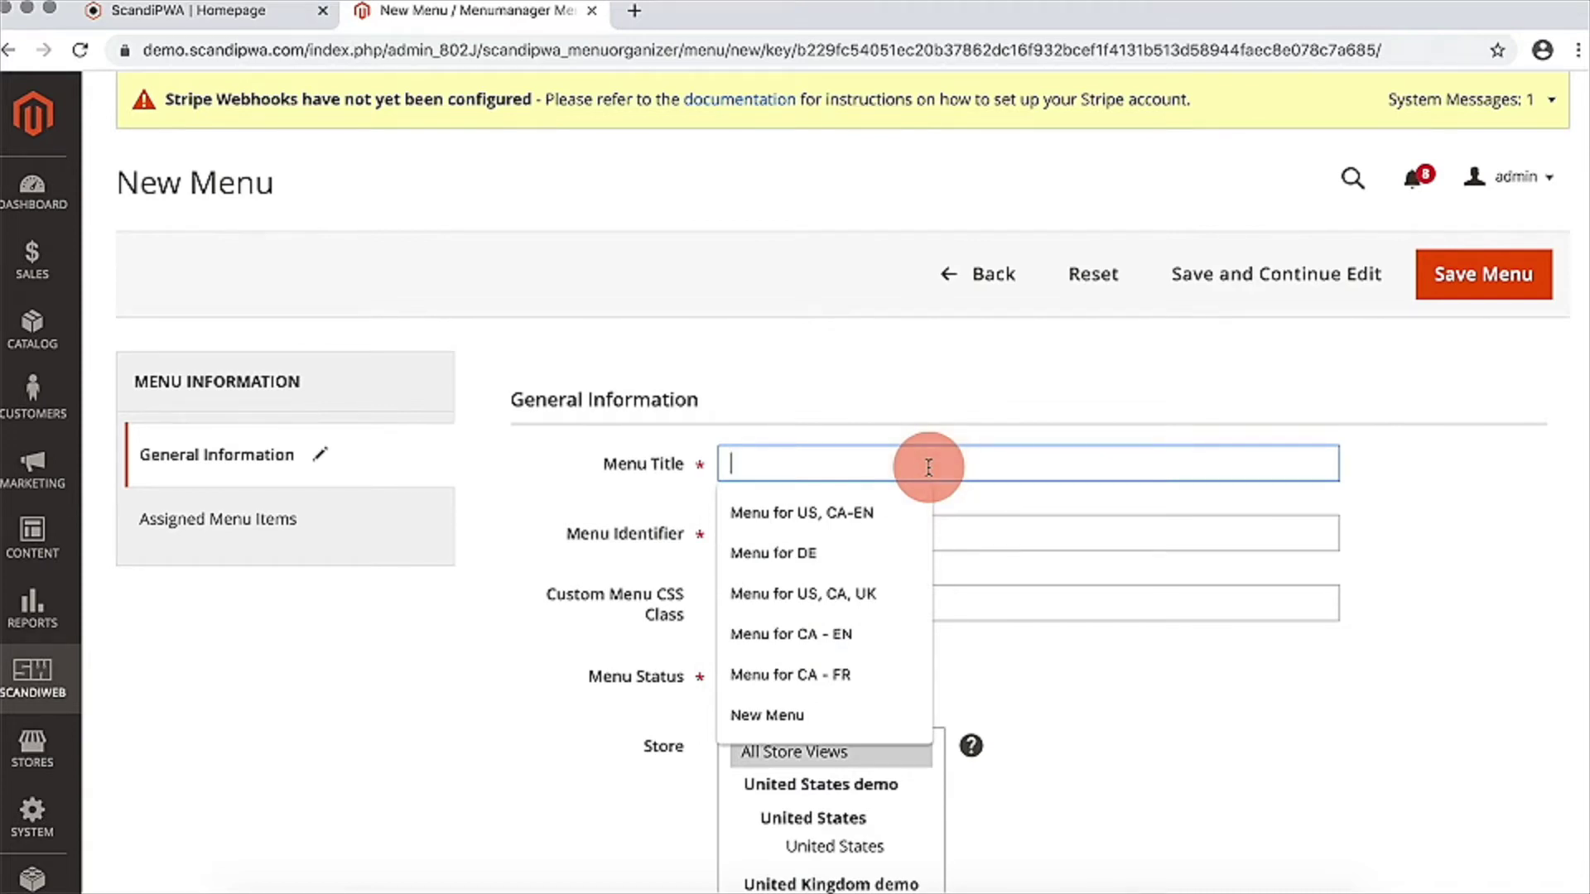
text(M)
key(BackSpace)
text(N)
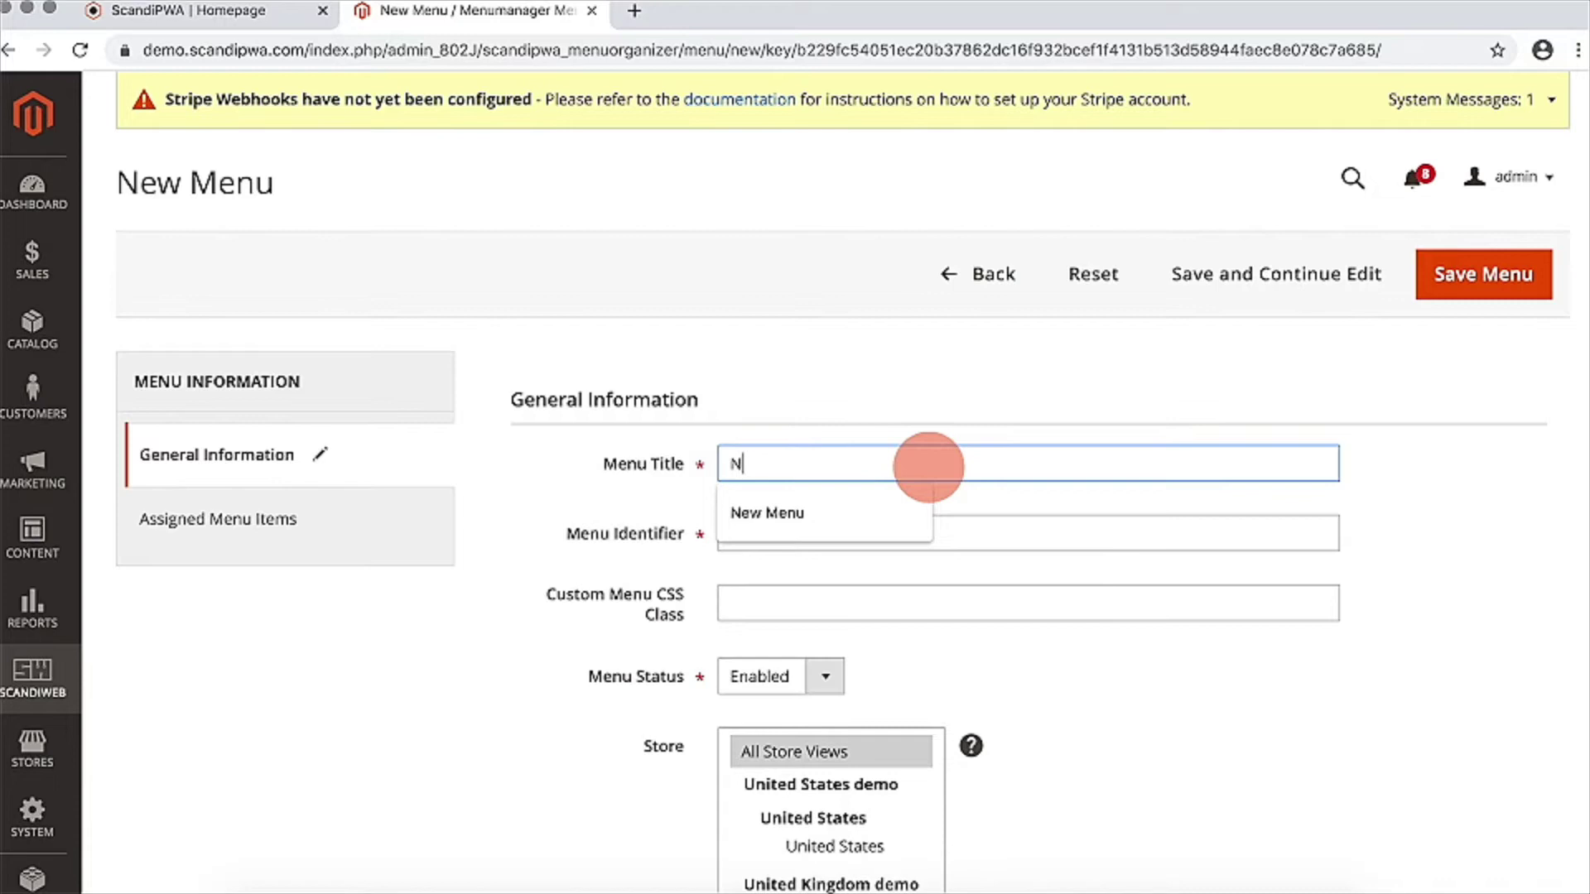
text(ew Menu)
key(Tab)
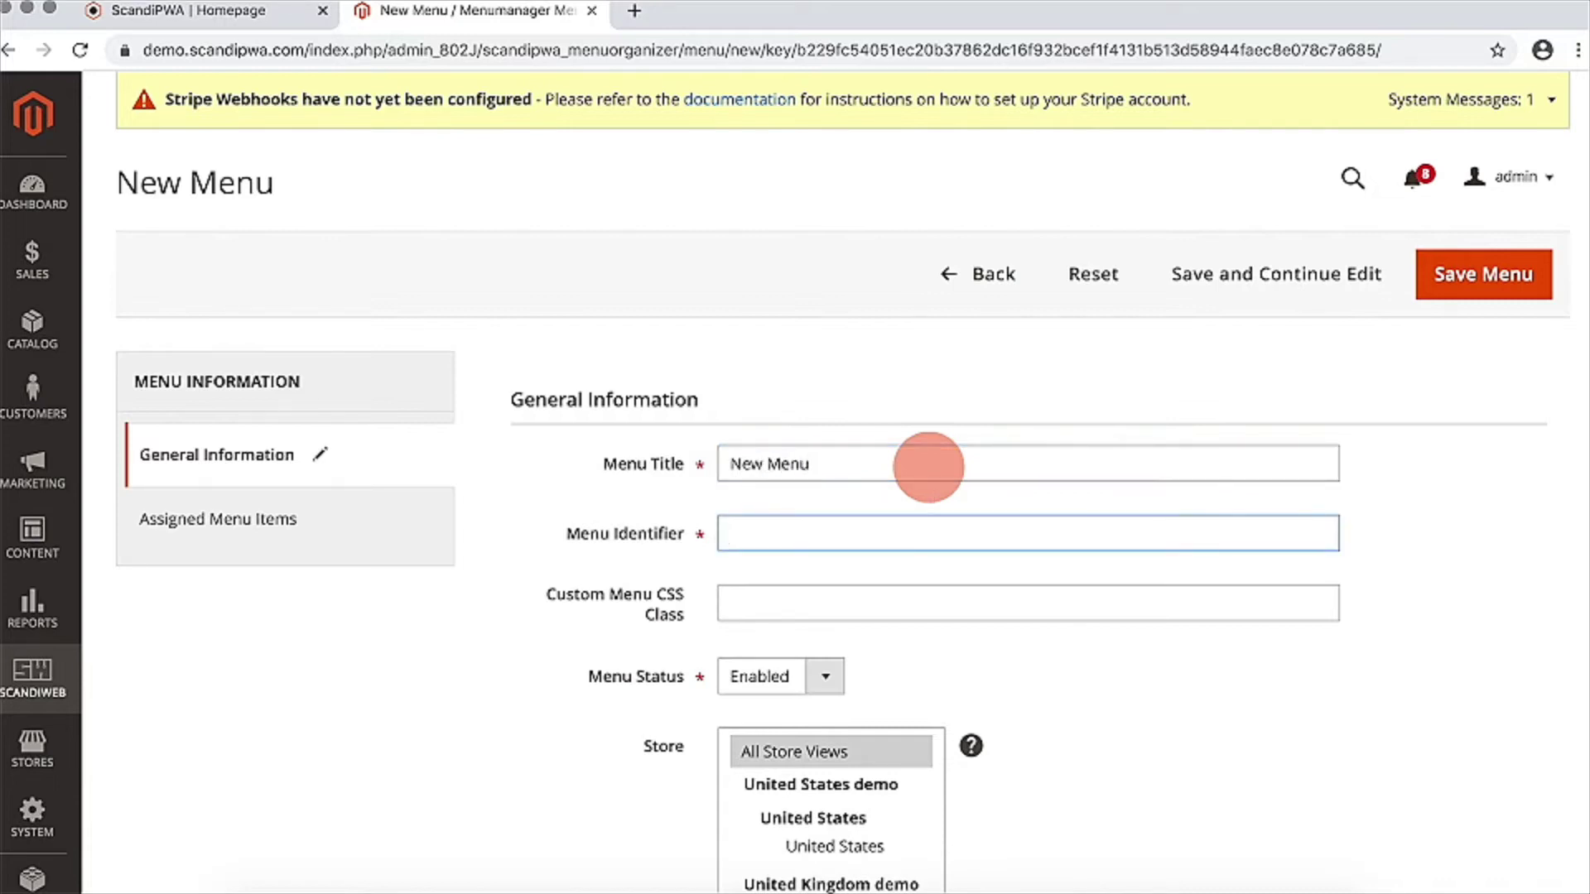
text(new-)
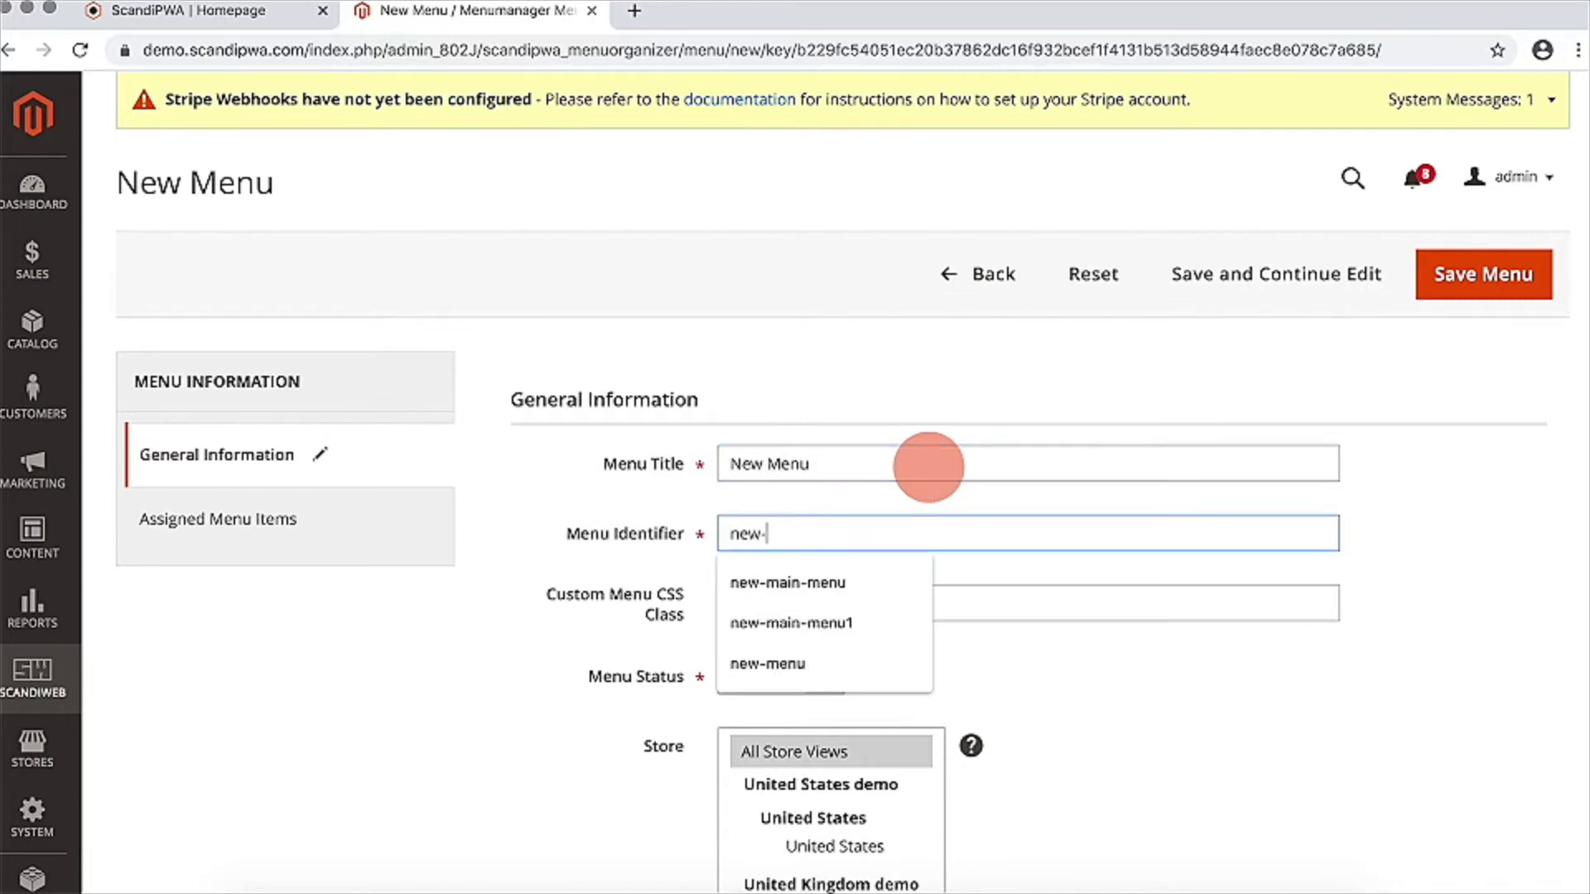
text(menu)
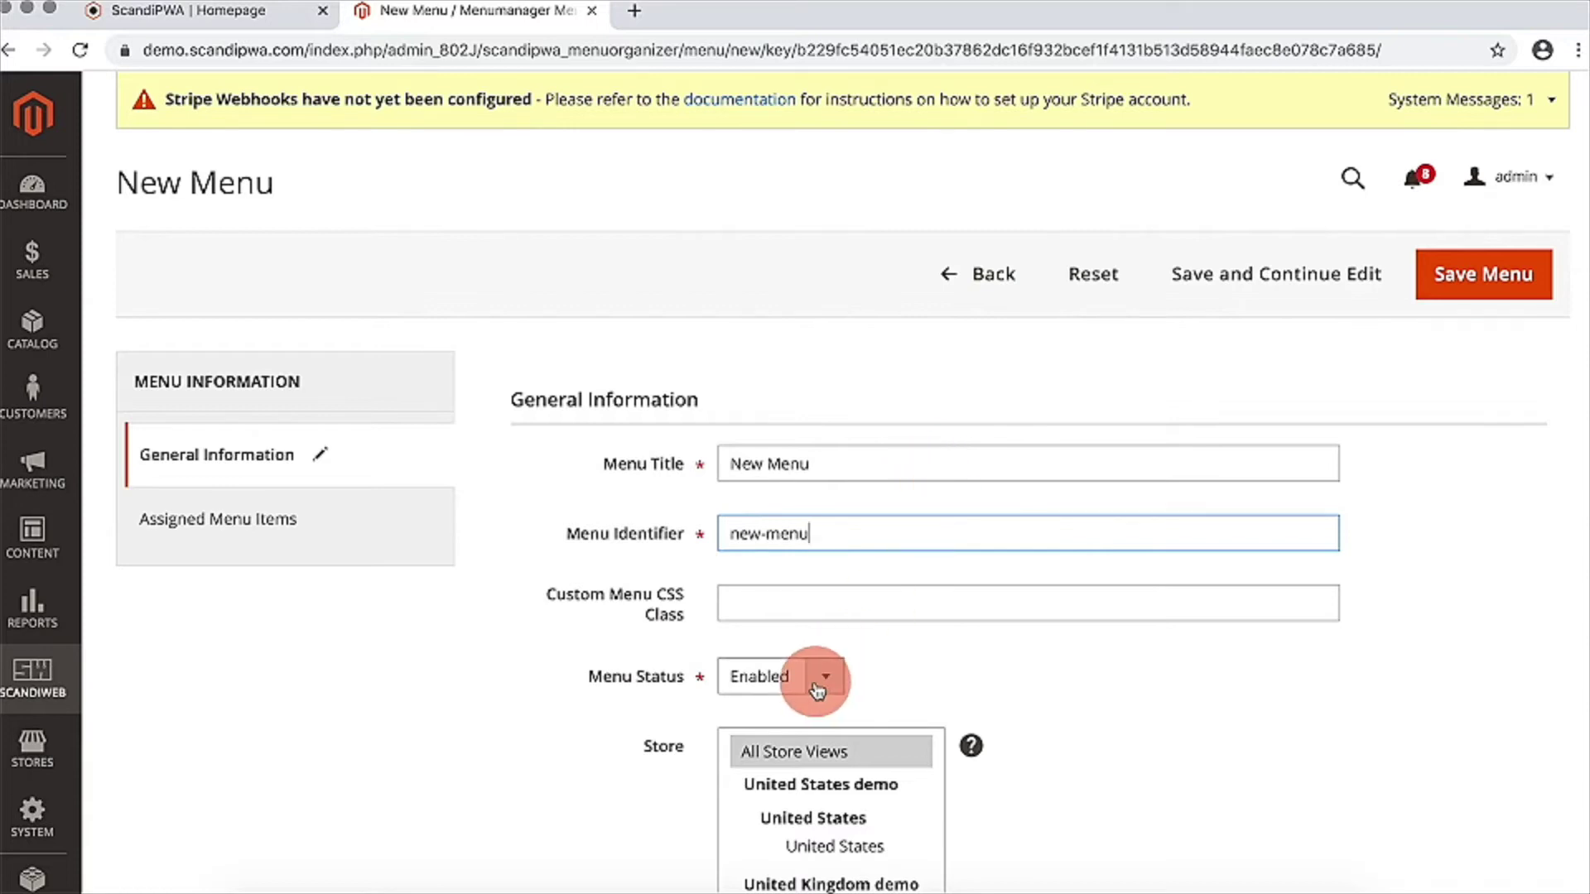
scroll(817, 689, down, 1)
scroll(818, 689, down, 3)
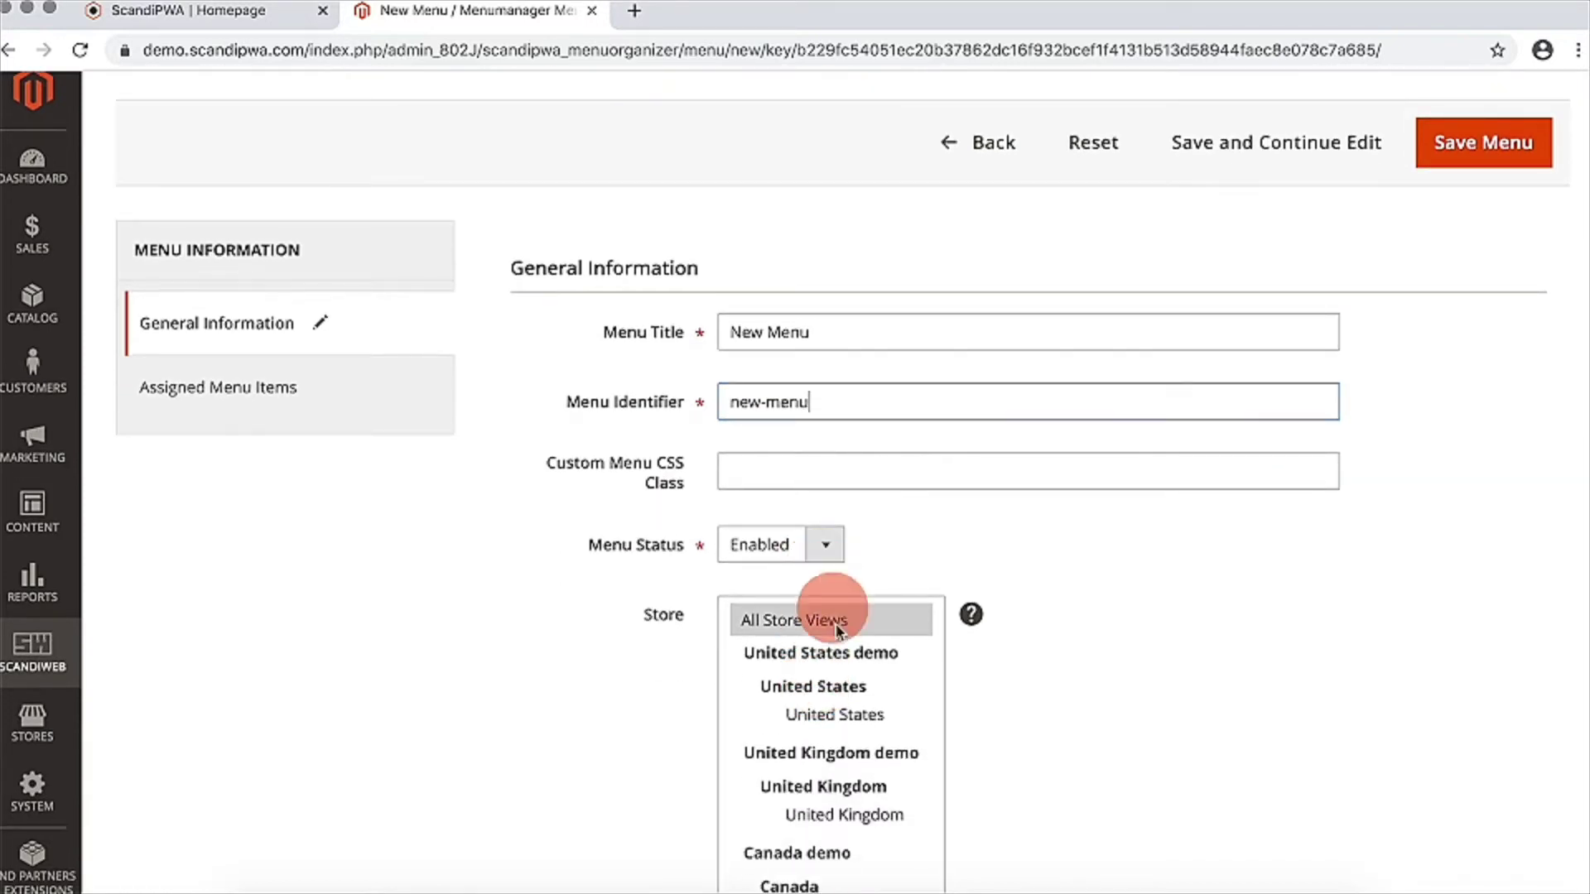
click(852, 721)
scroll(852, 727, down, 1)
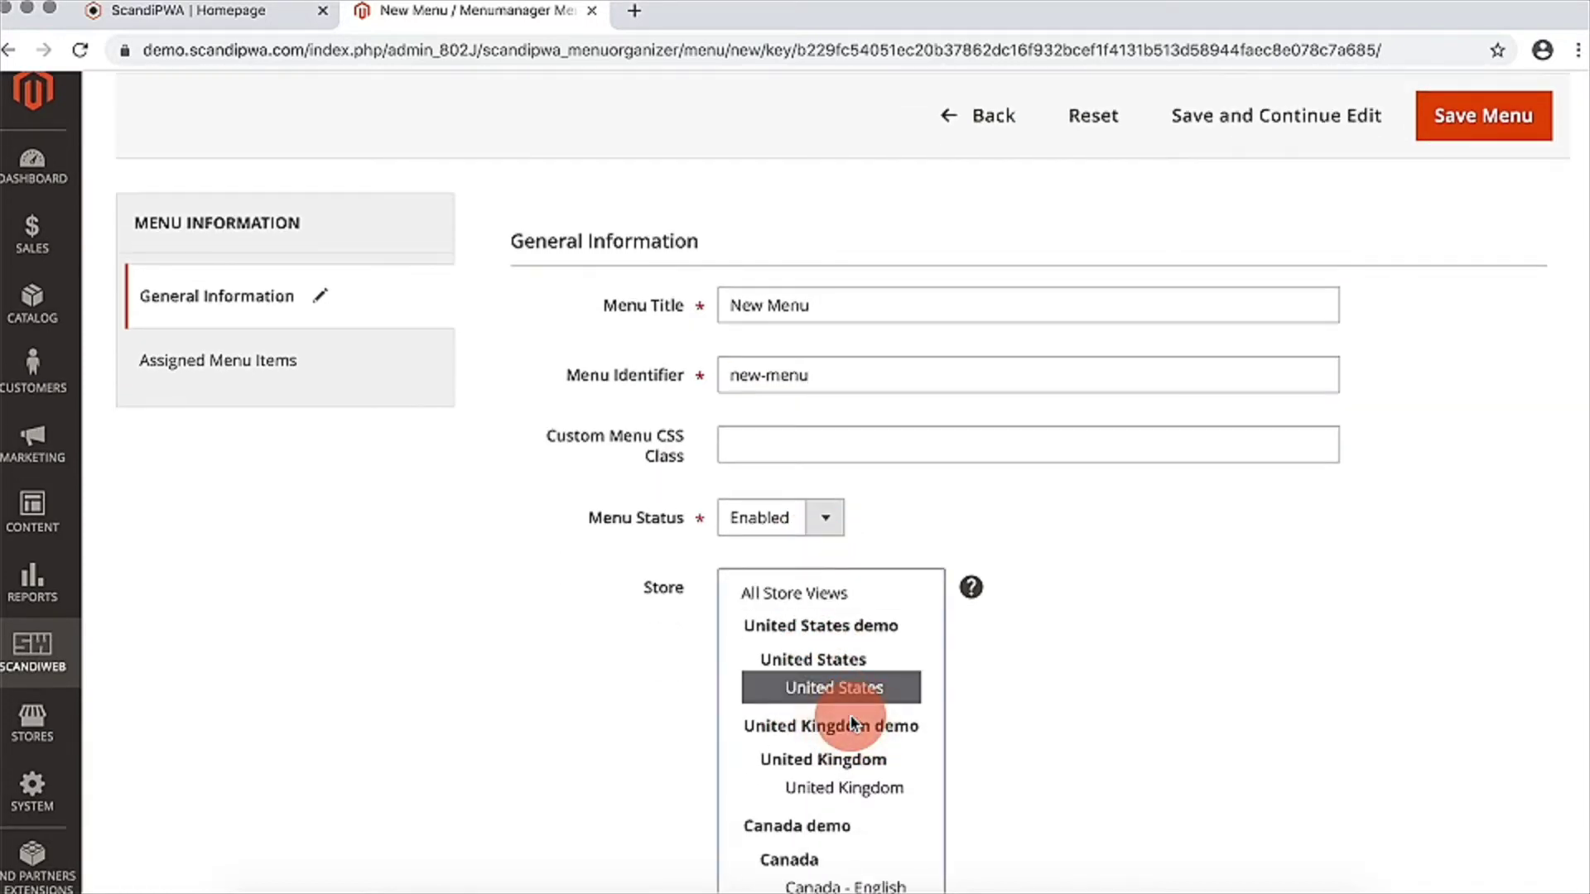
click(1209, 135)
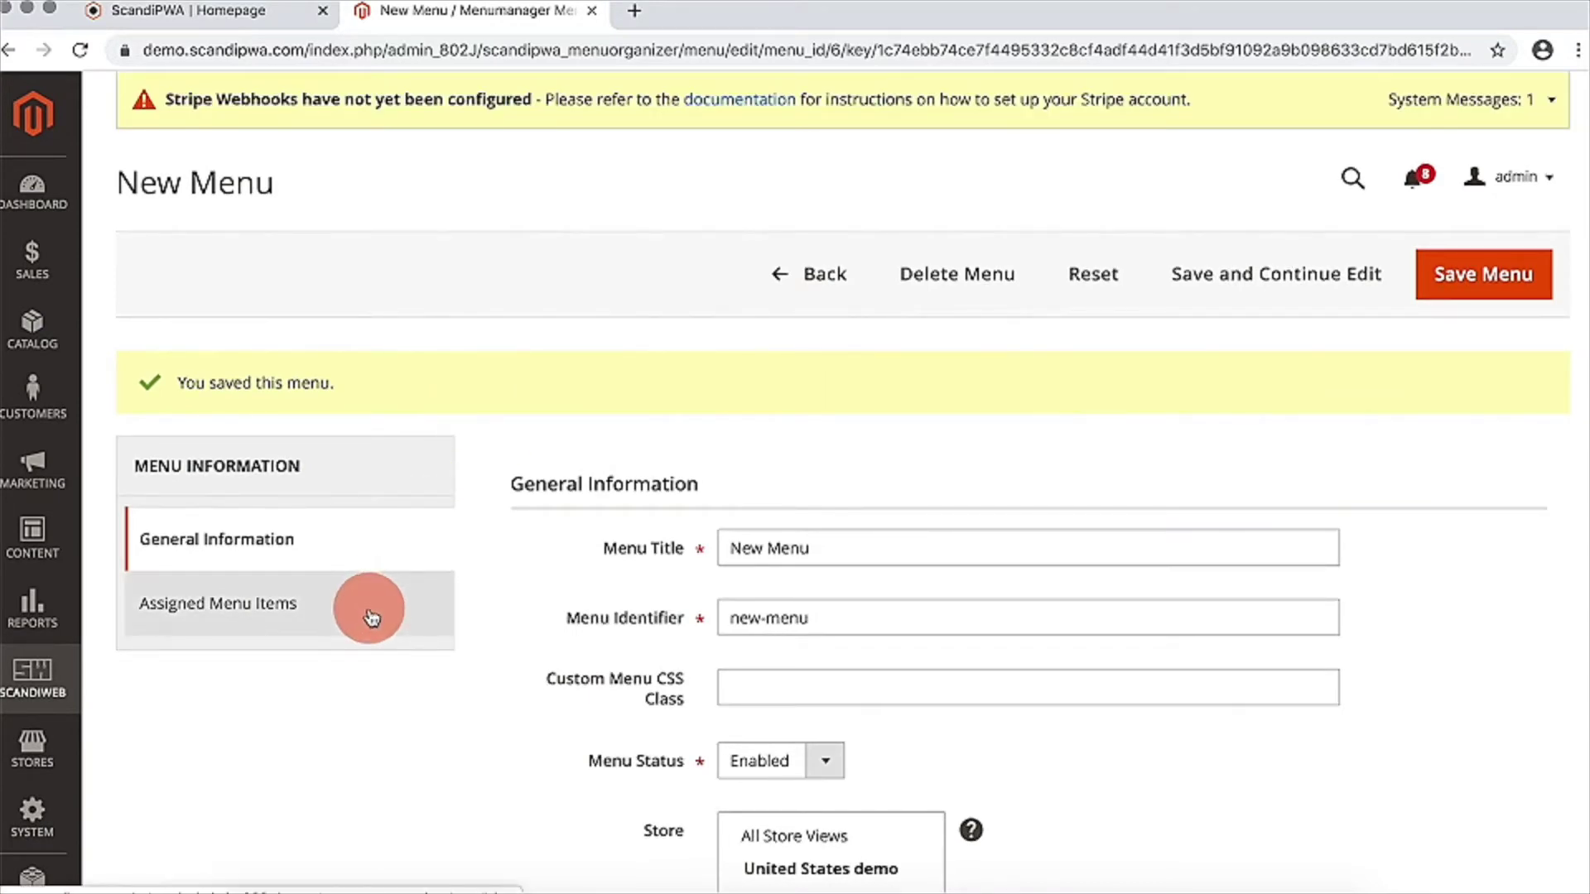
- Add a top-level menu item 'All' linked to the All products category and save it
click(372, 617)
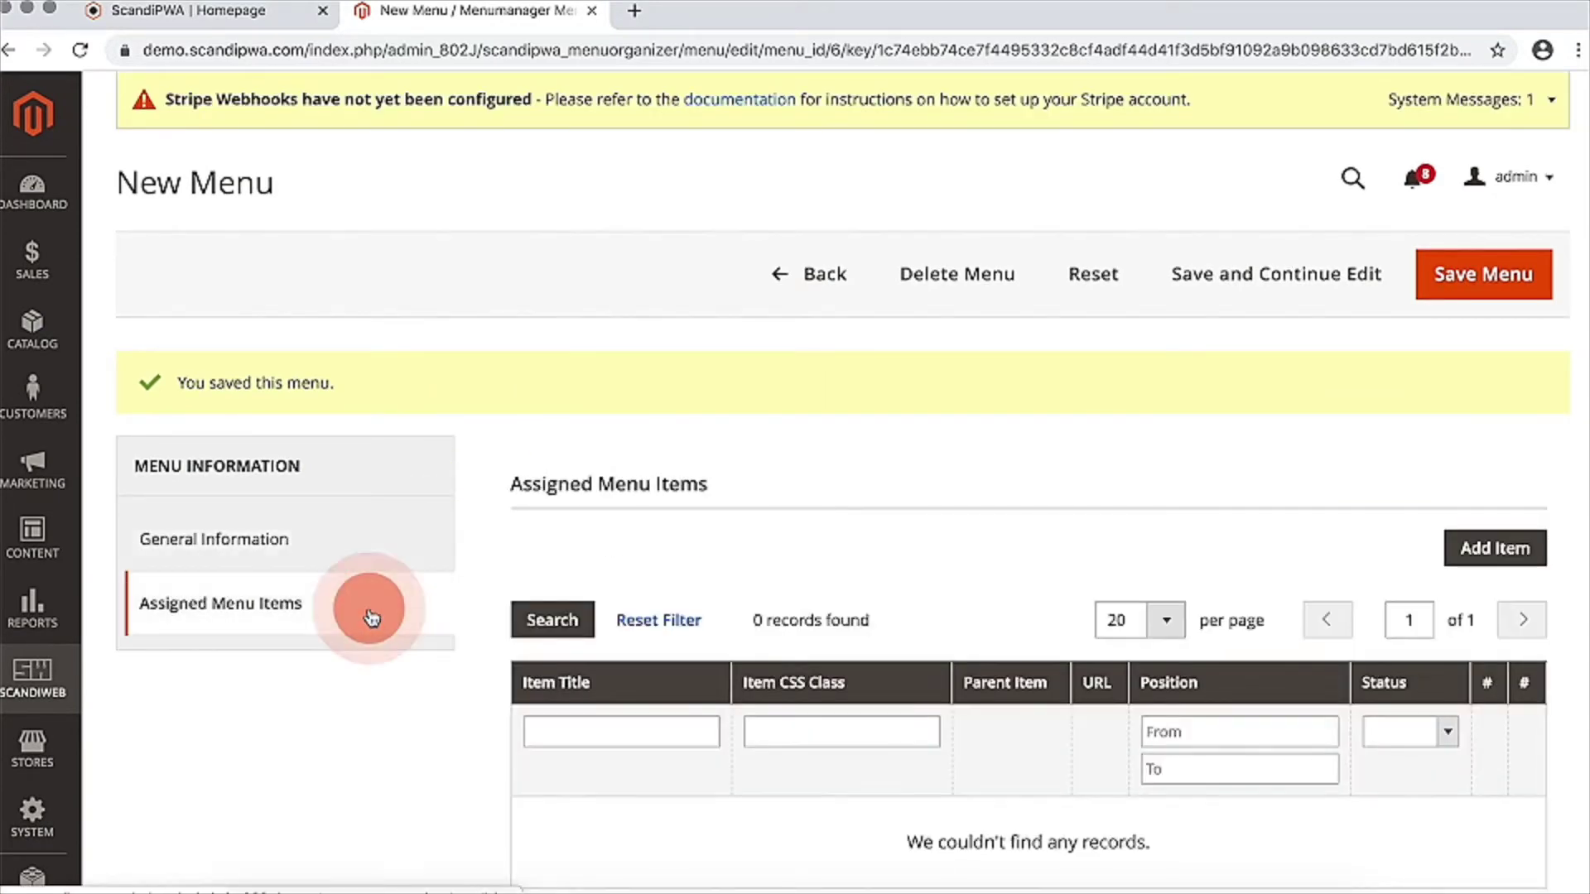
click(1467, 537)
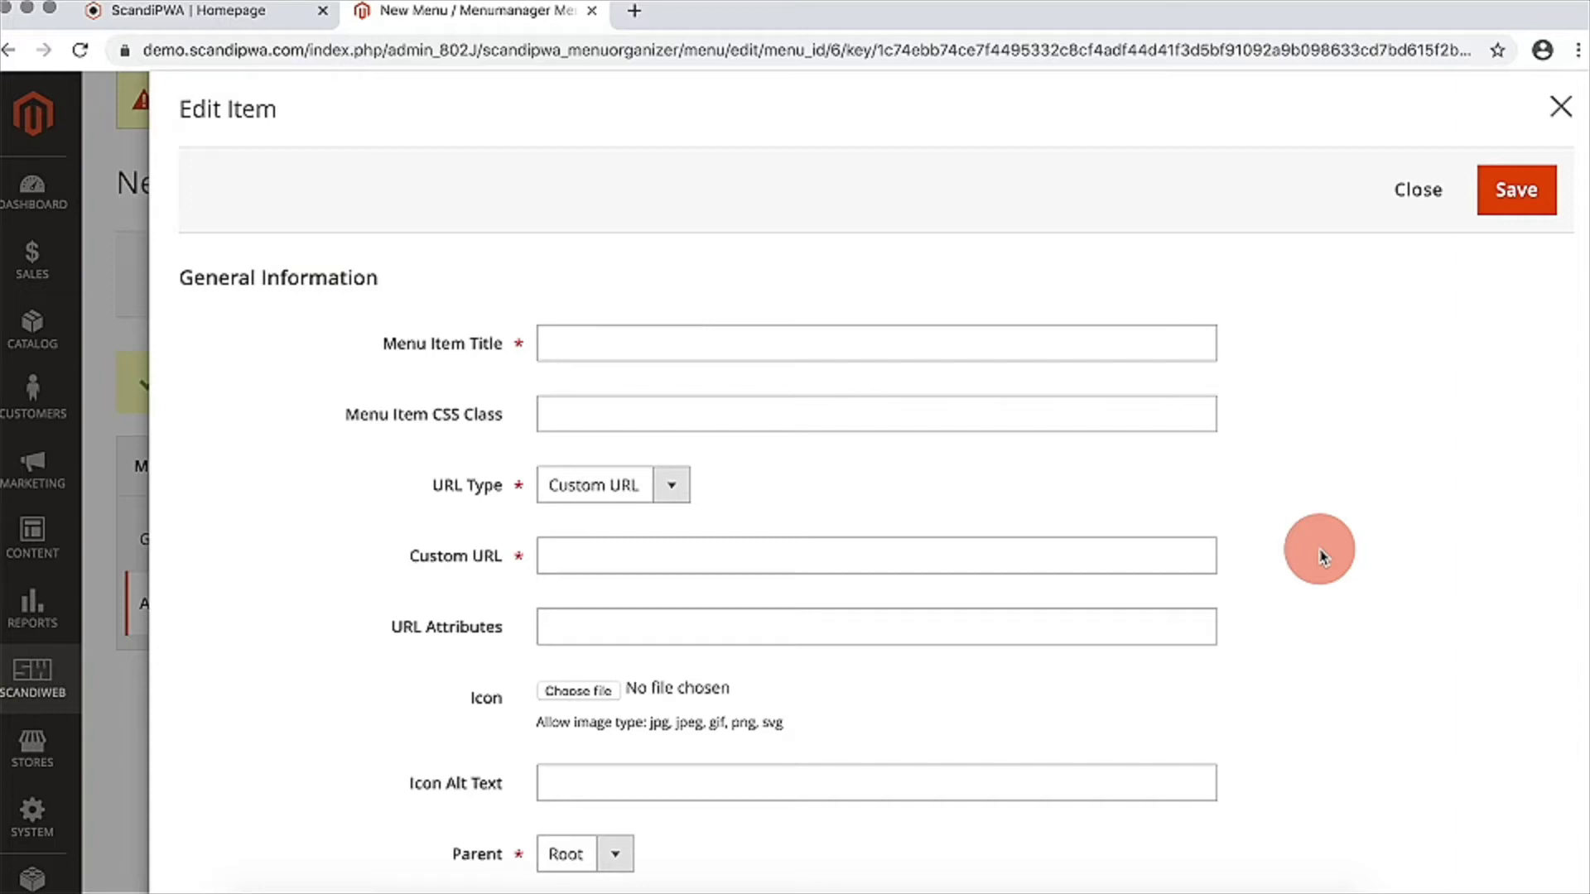
click(692, 344)
text(All)
click(621, 485)
click(639, 521)
click(635, 556)
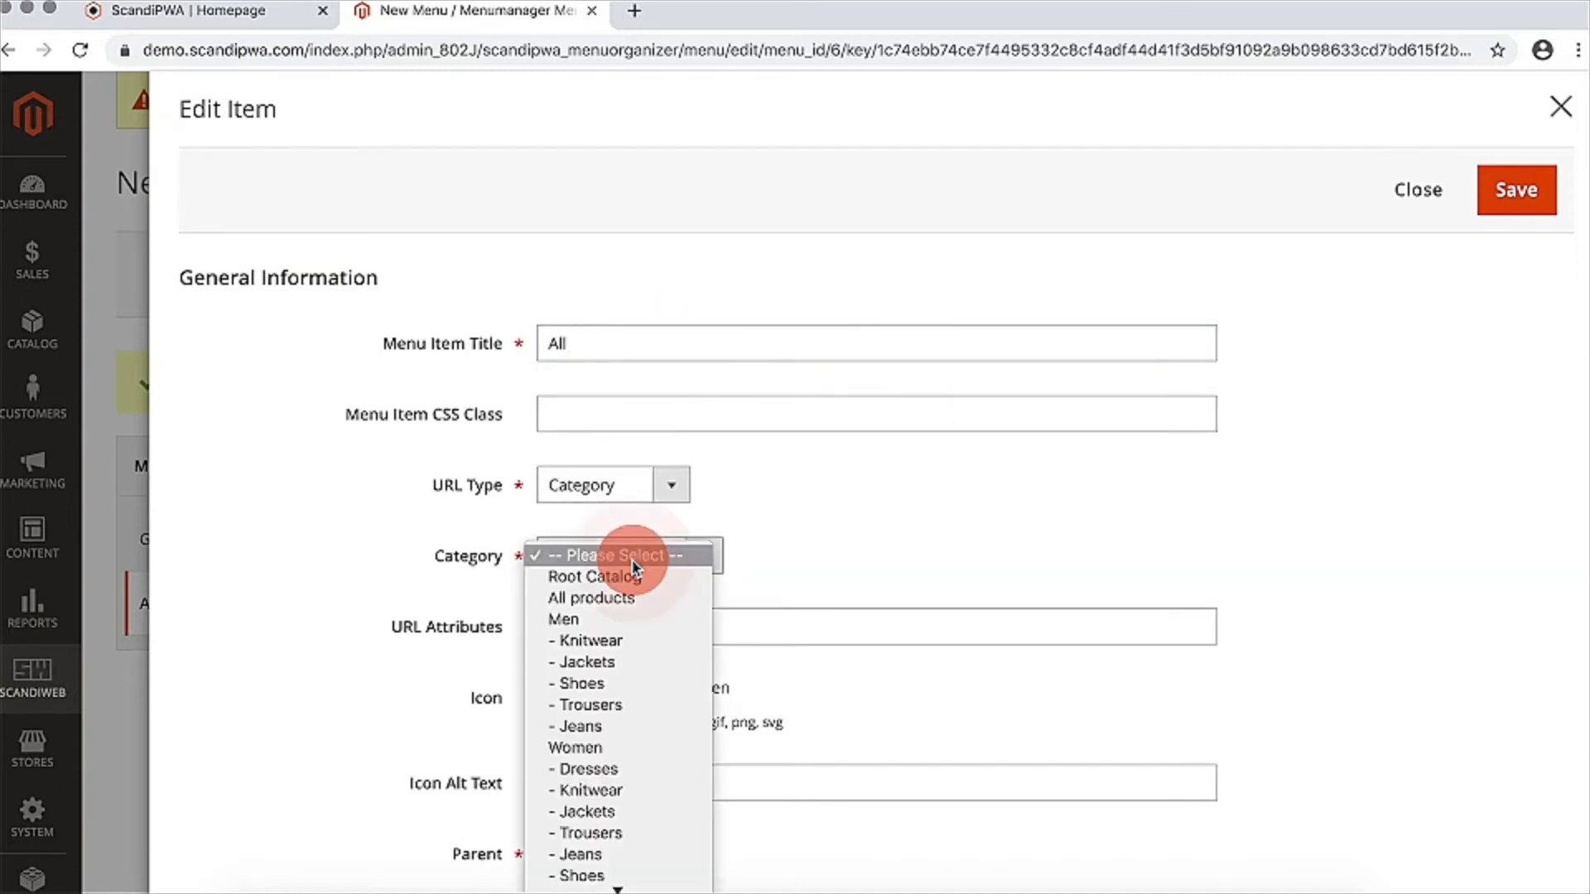
click(633, 598)
click(1531, 193)
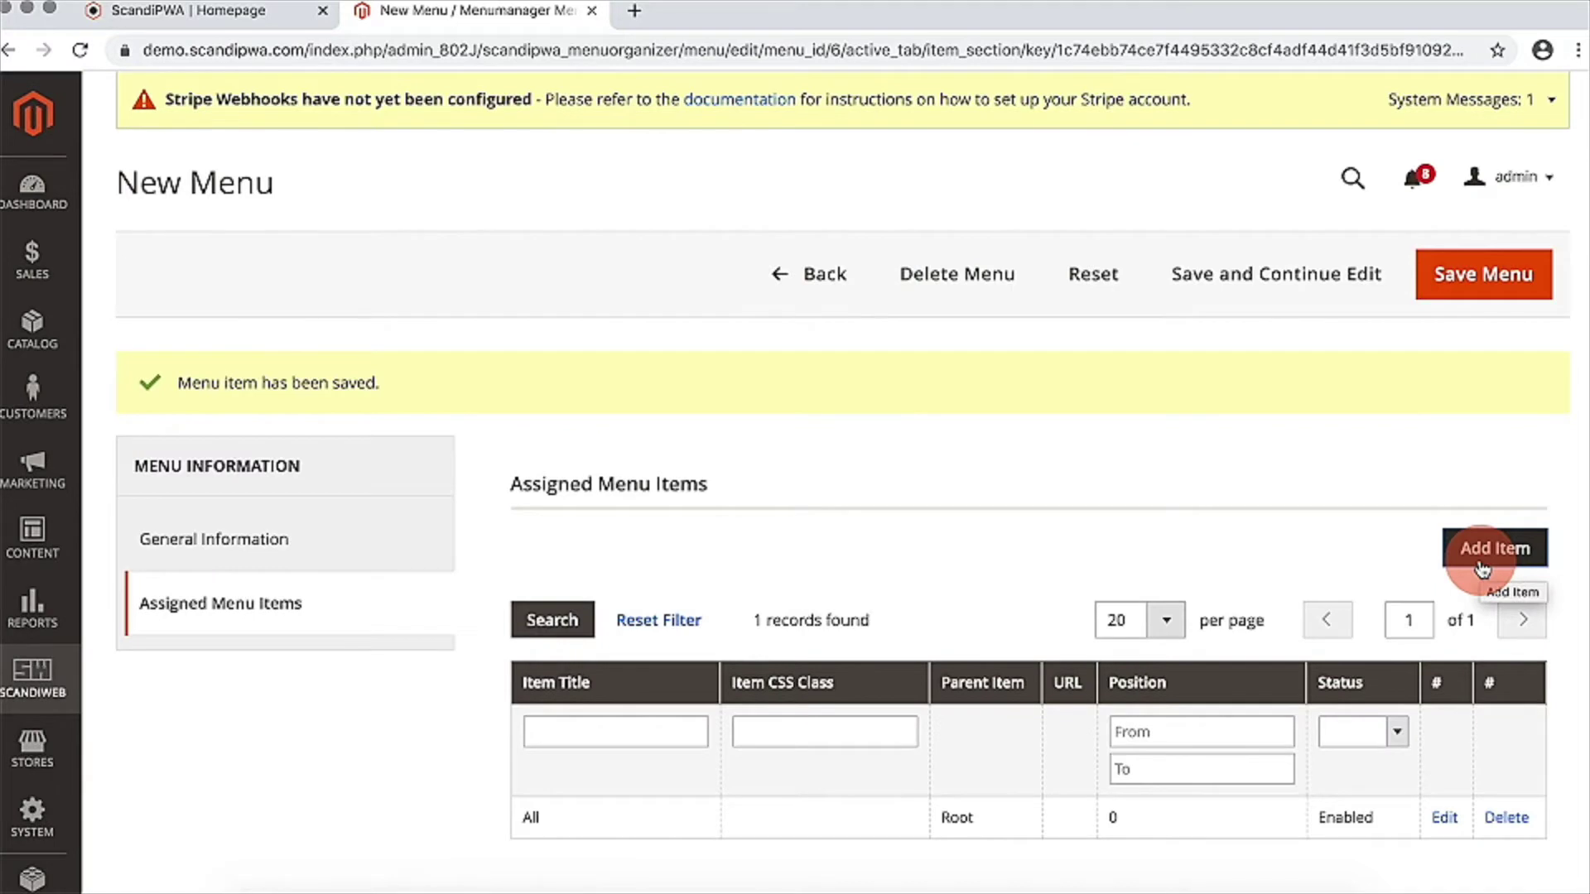
- Add a menu item titled 'Women Collection' linked to the Women category
click(1481, 567)
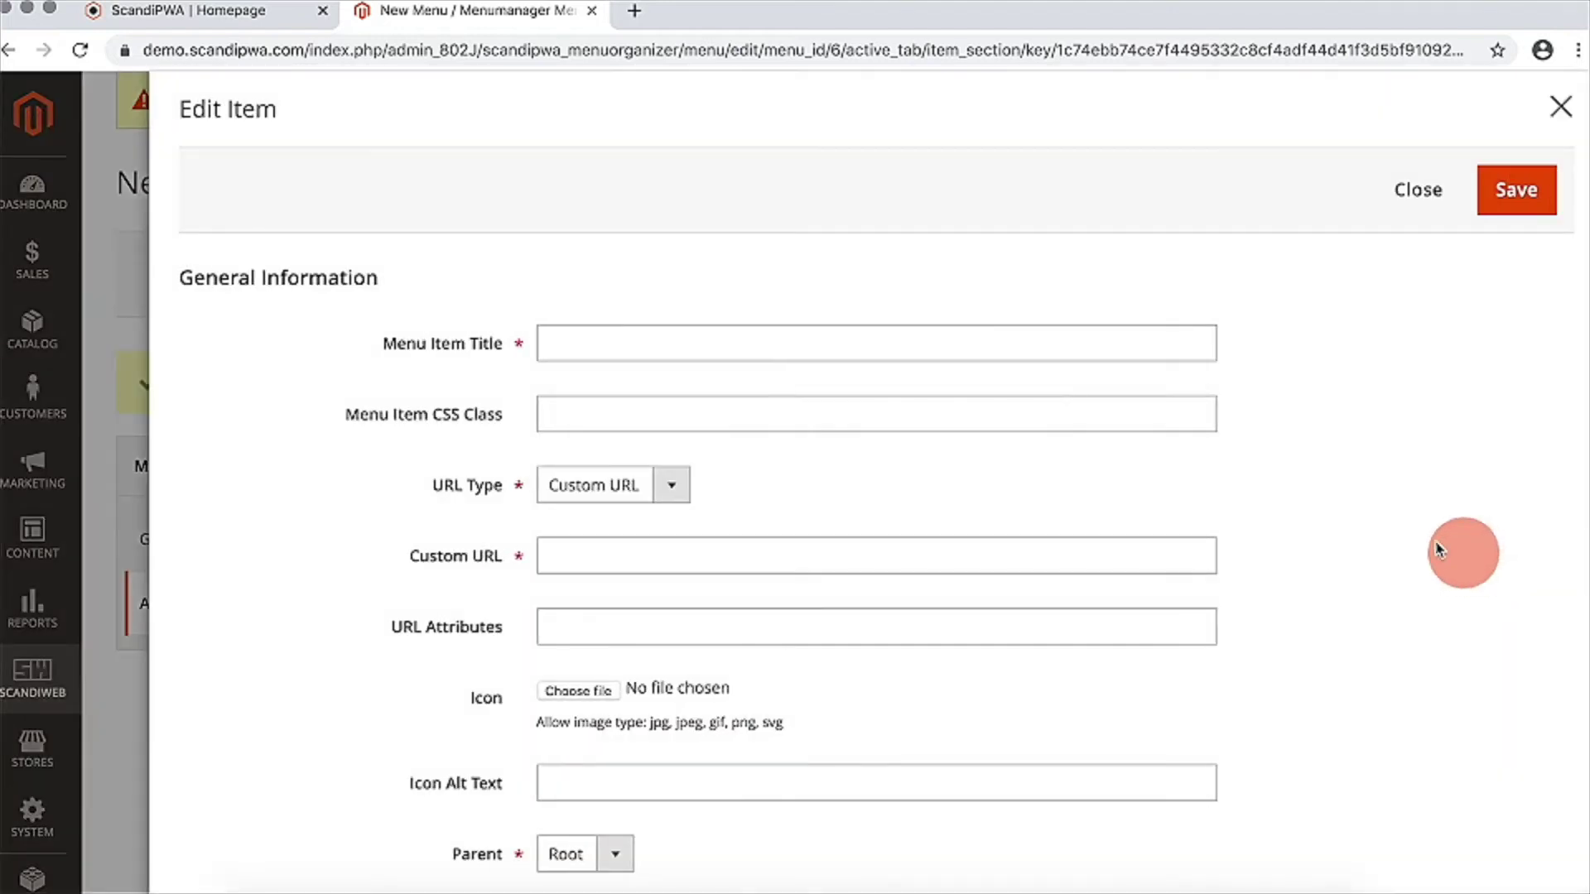
click(913, 349)
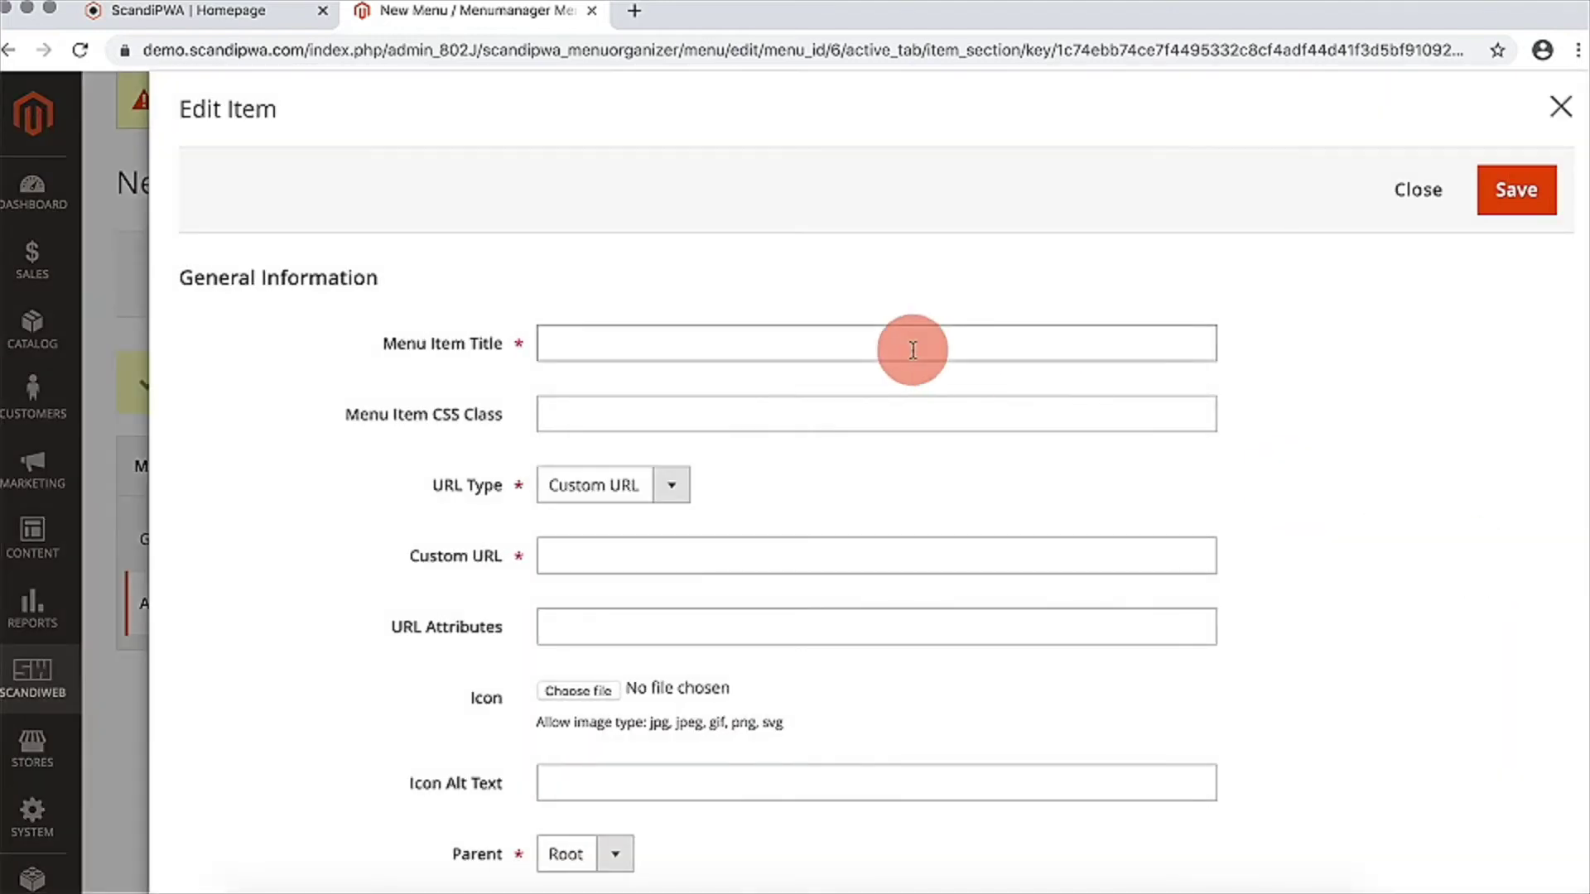
text(W)
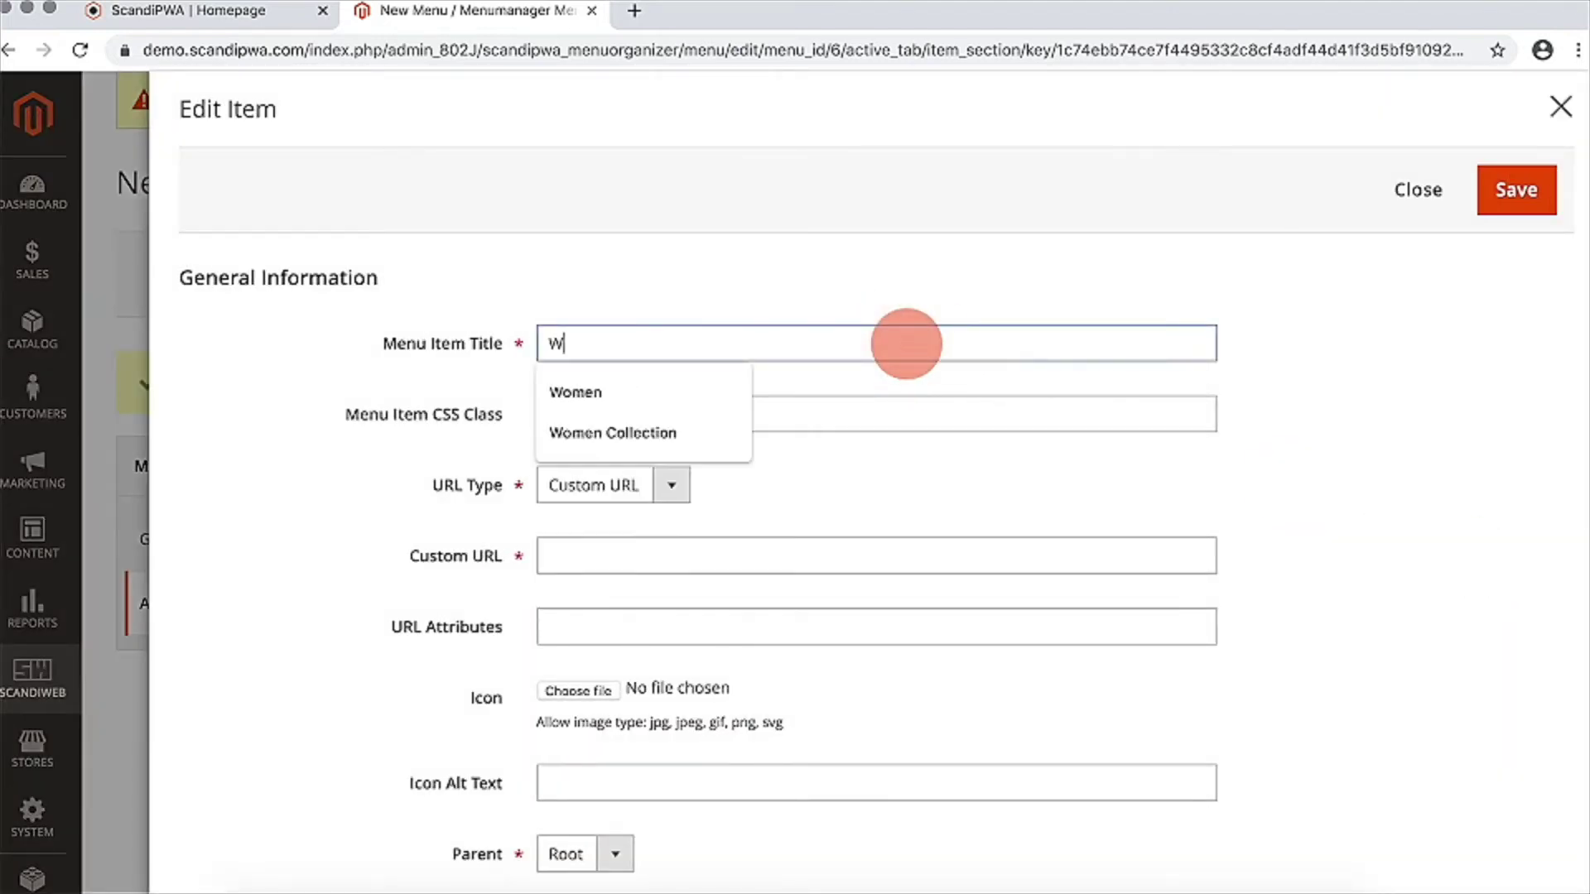
text(emn)
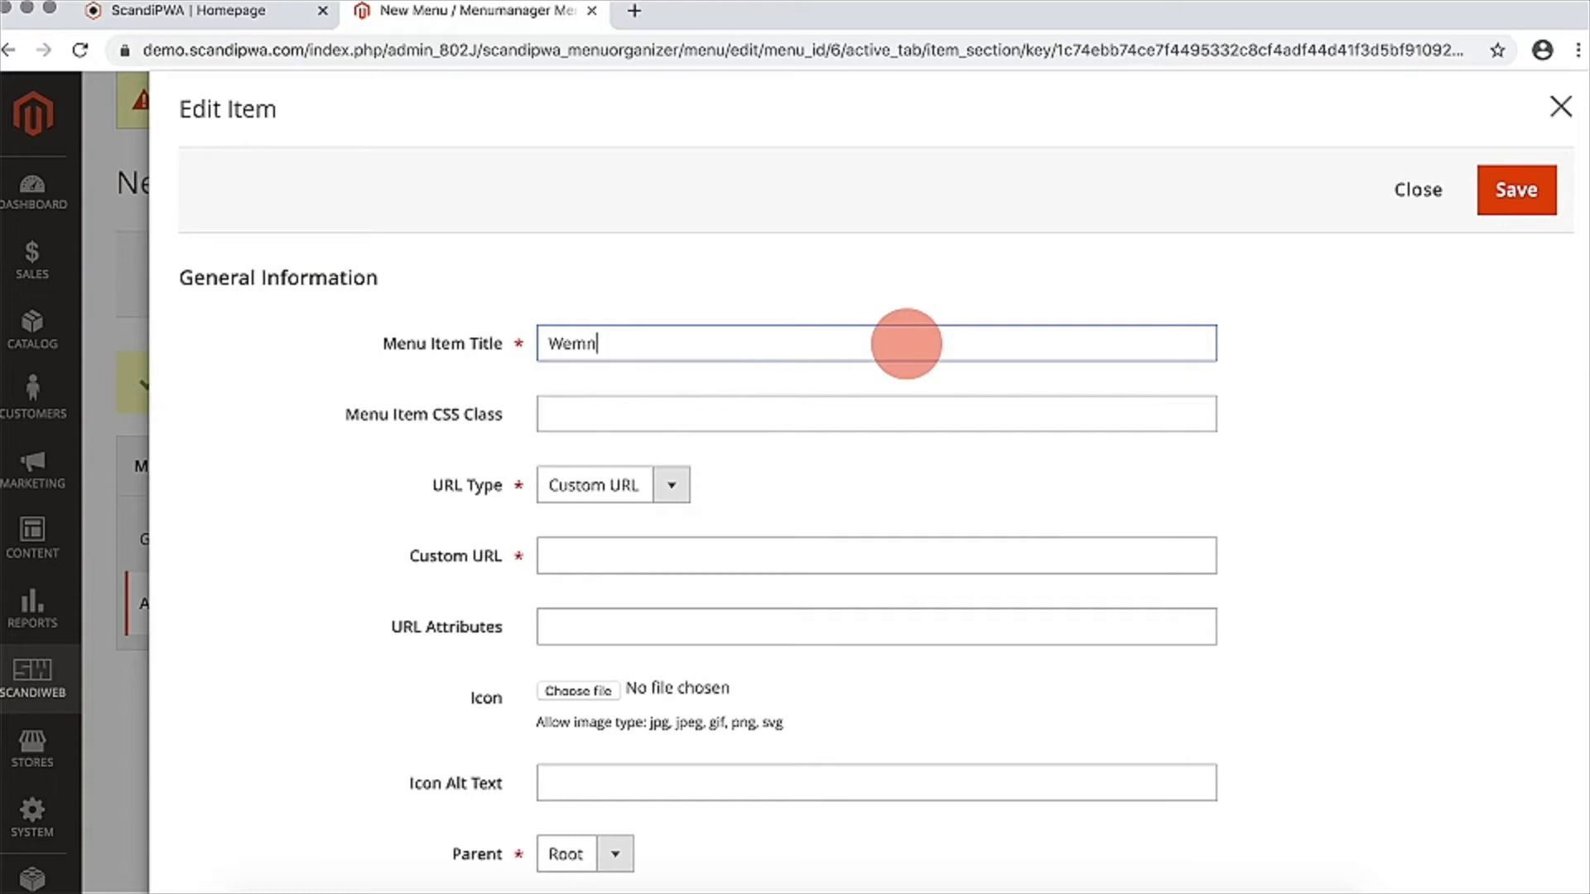
key(BackSpace)
text(omen )
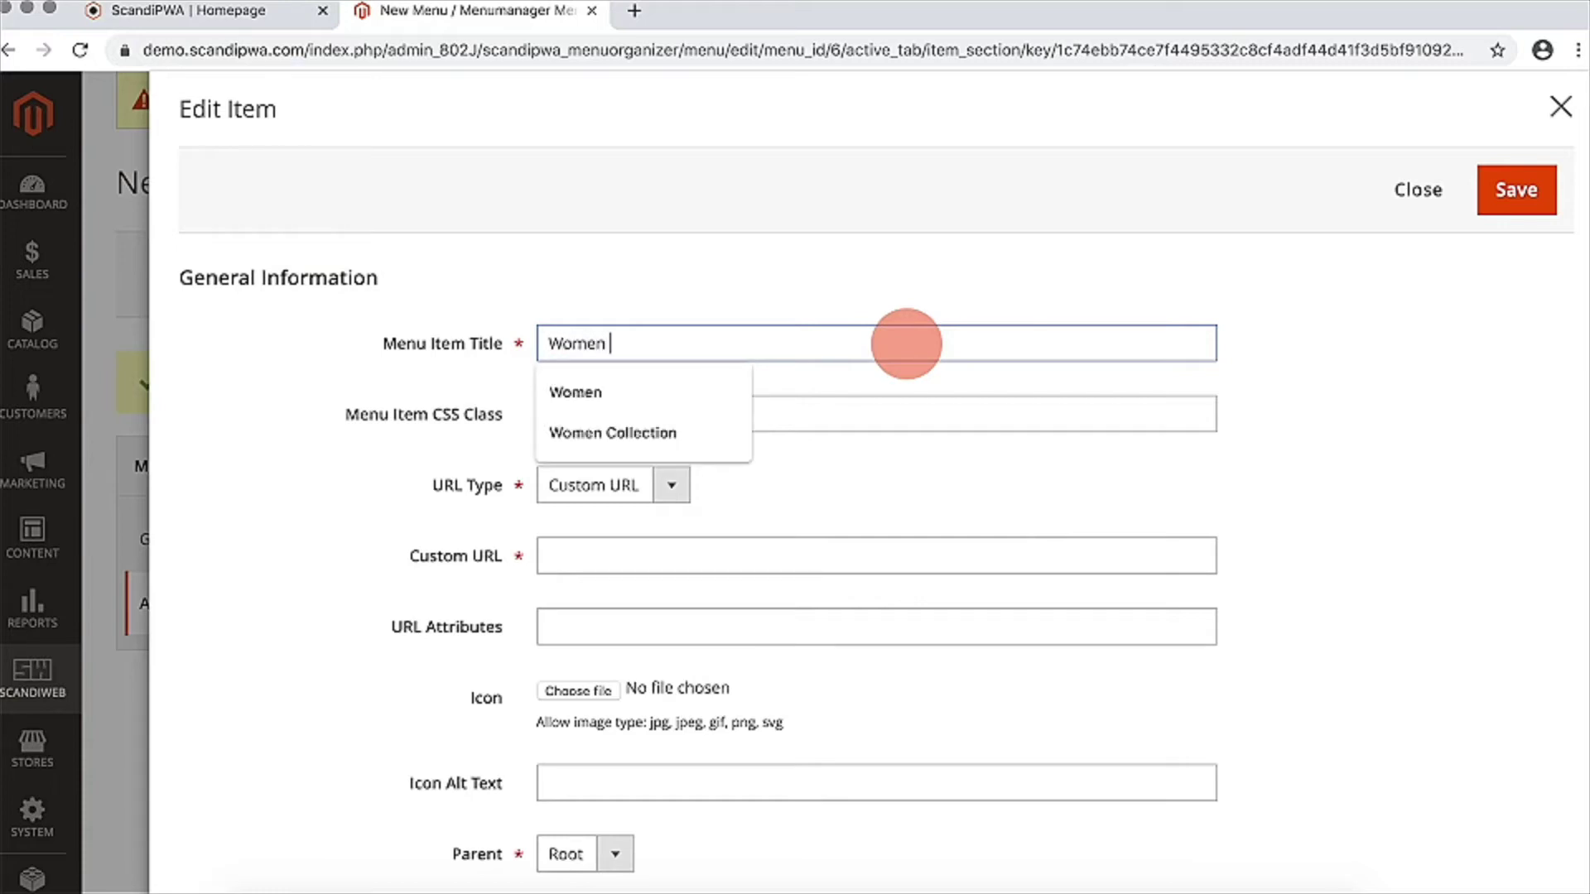
text(Co)
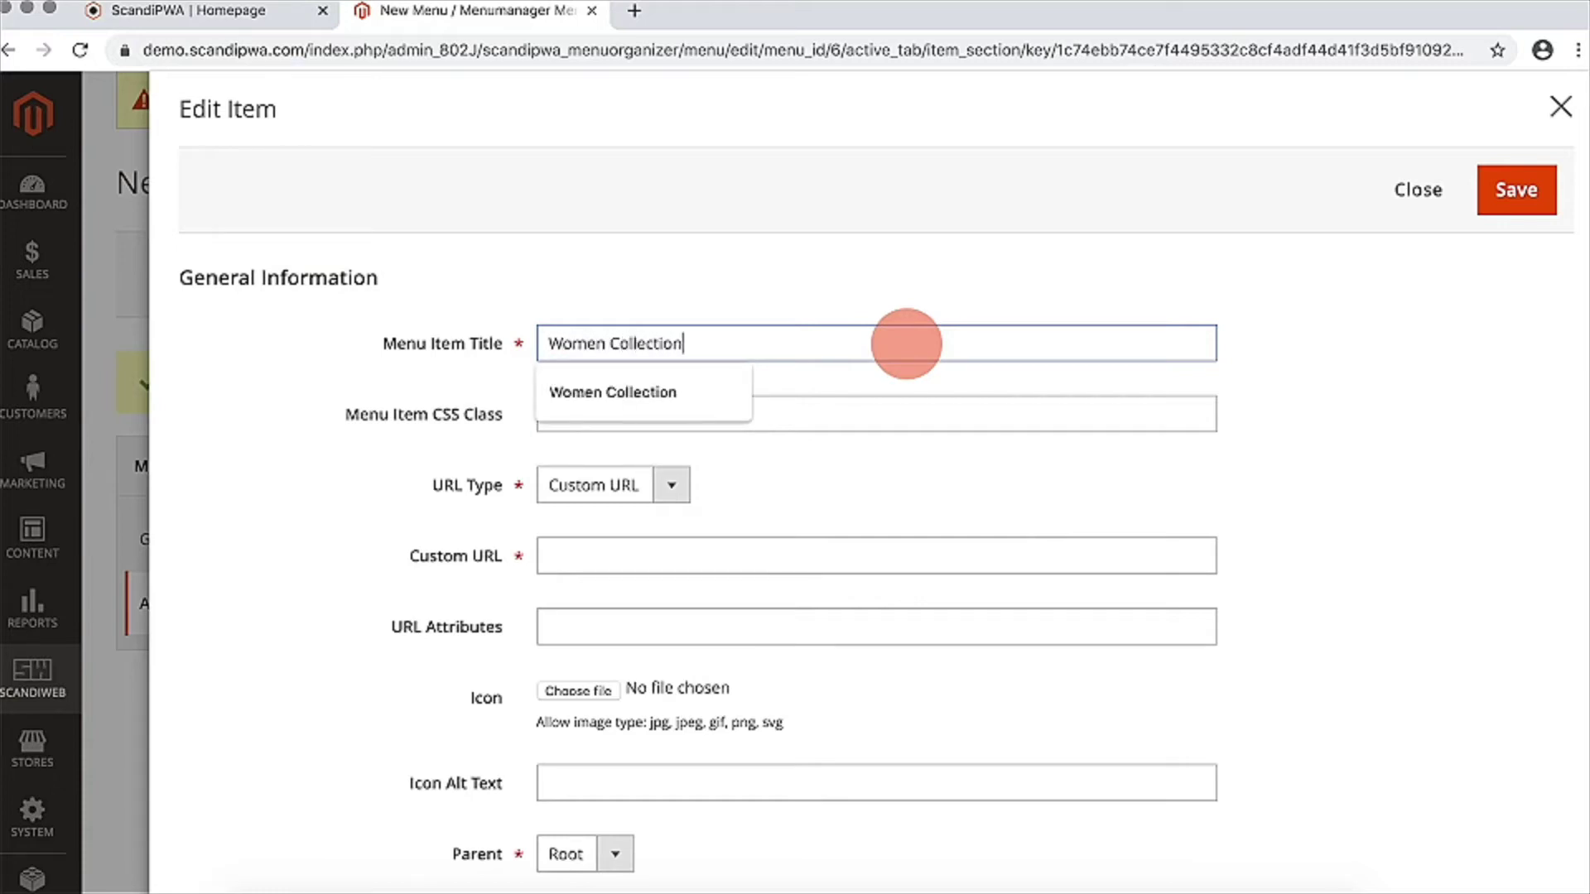
text(llection)
click(667, 486)
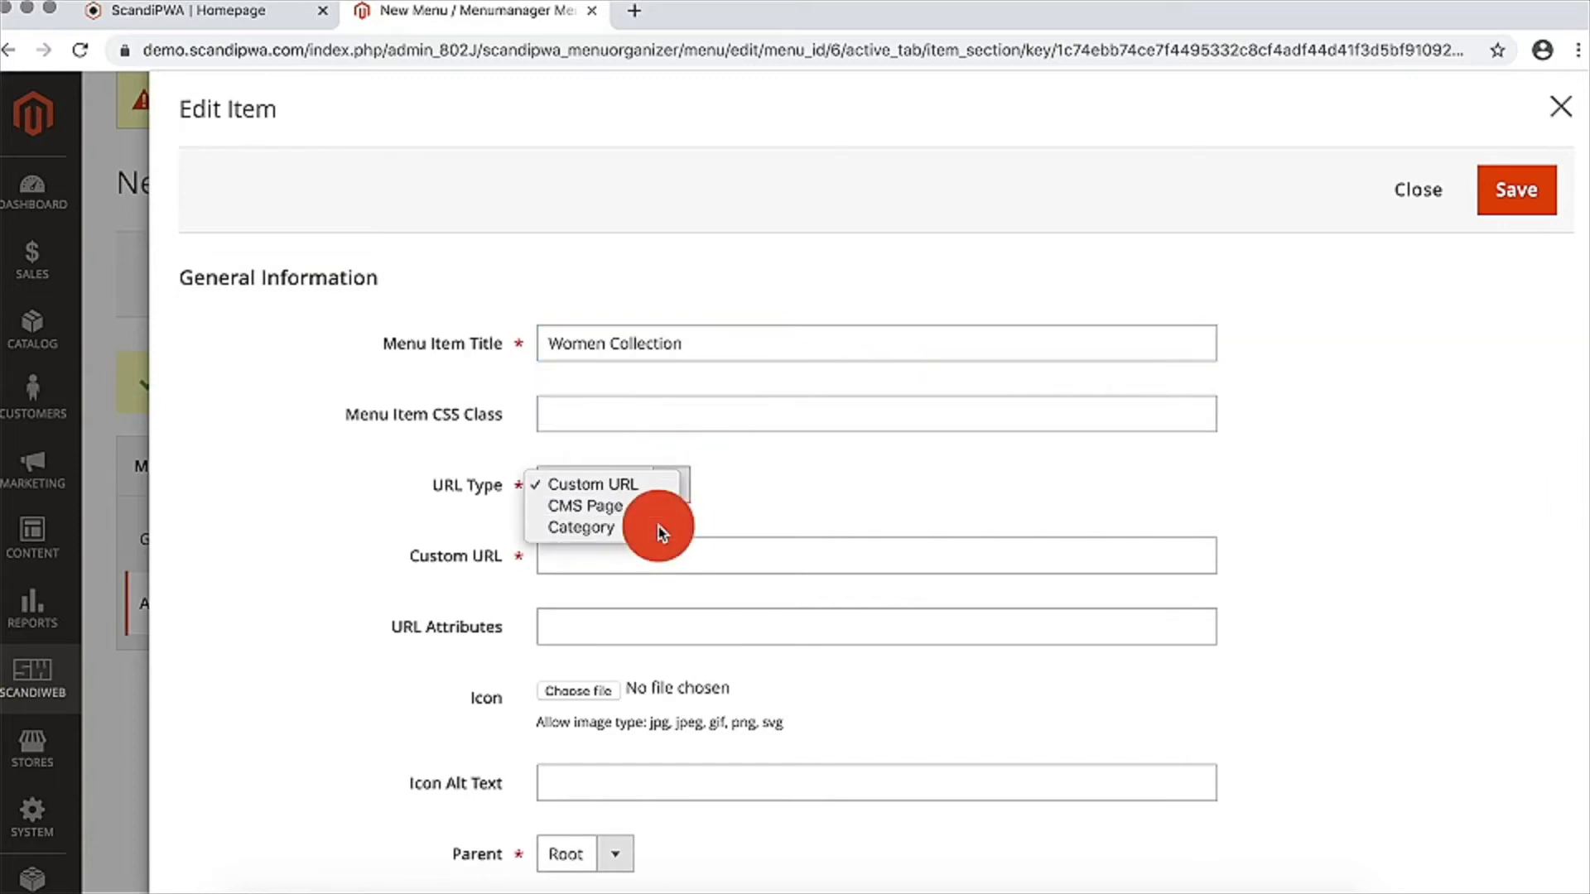
click(662, 532)
click(660, 557)
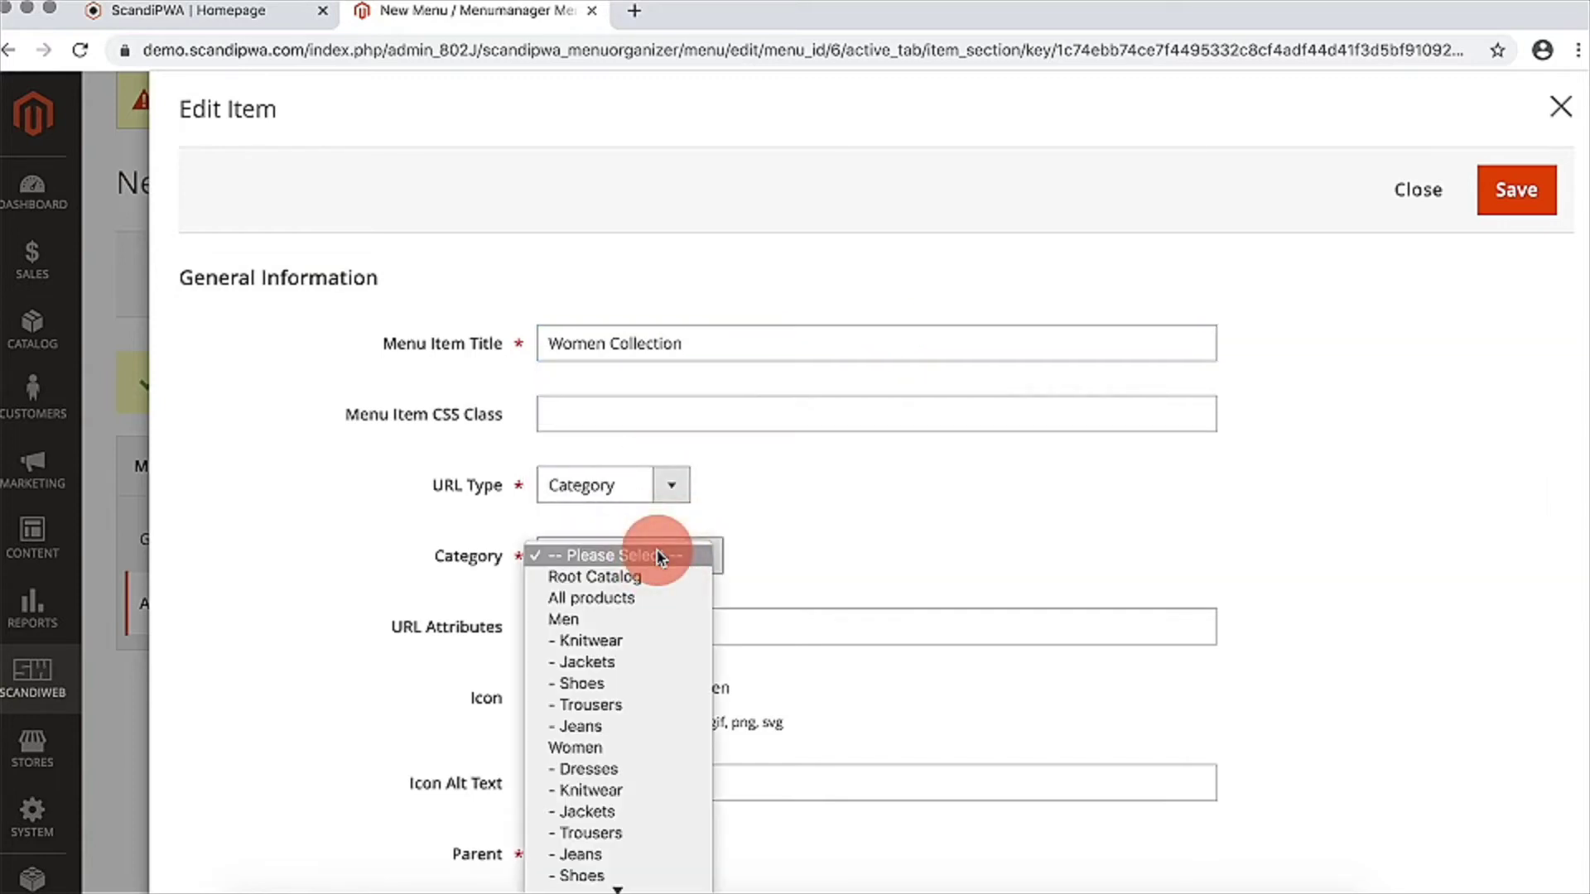
click(643, 748)
- Give it the women_collection.png icon, nest it under All, and save it
scroll(643, 753, down, 3)
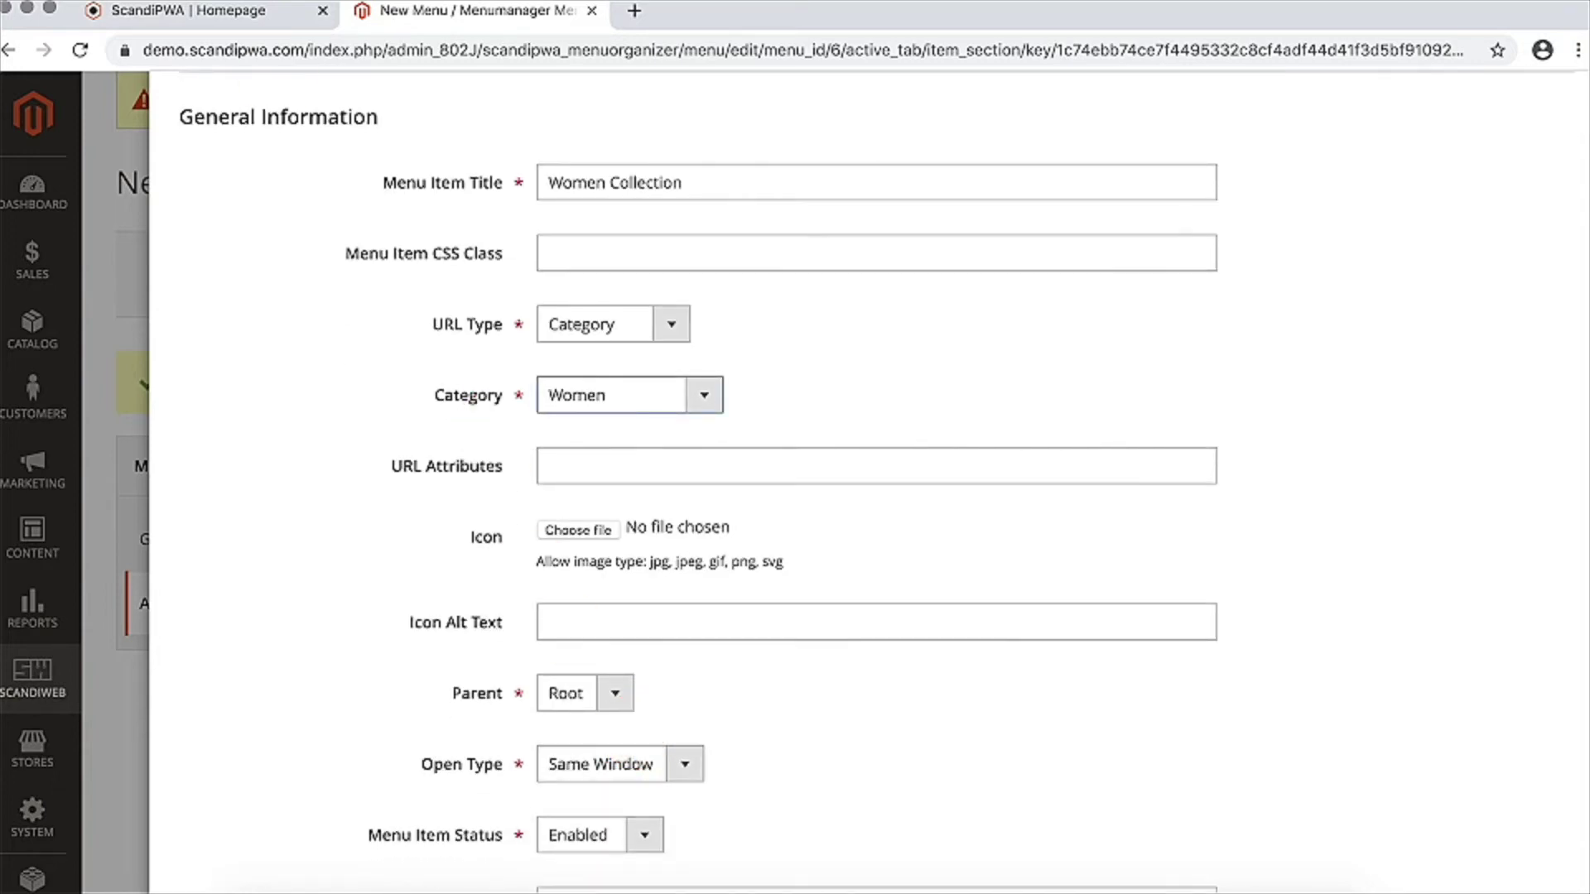
drag(419, 46, 588, 539)
scroll(709, 556, down, 2)
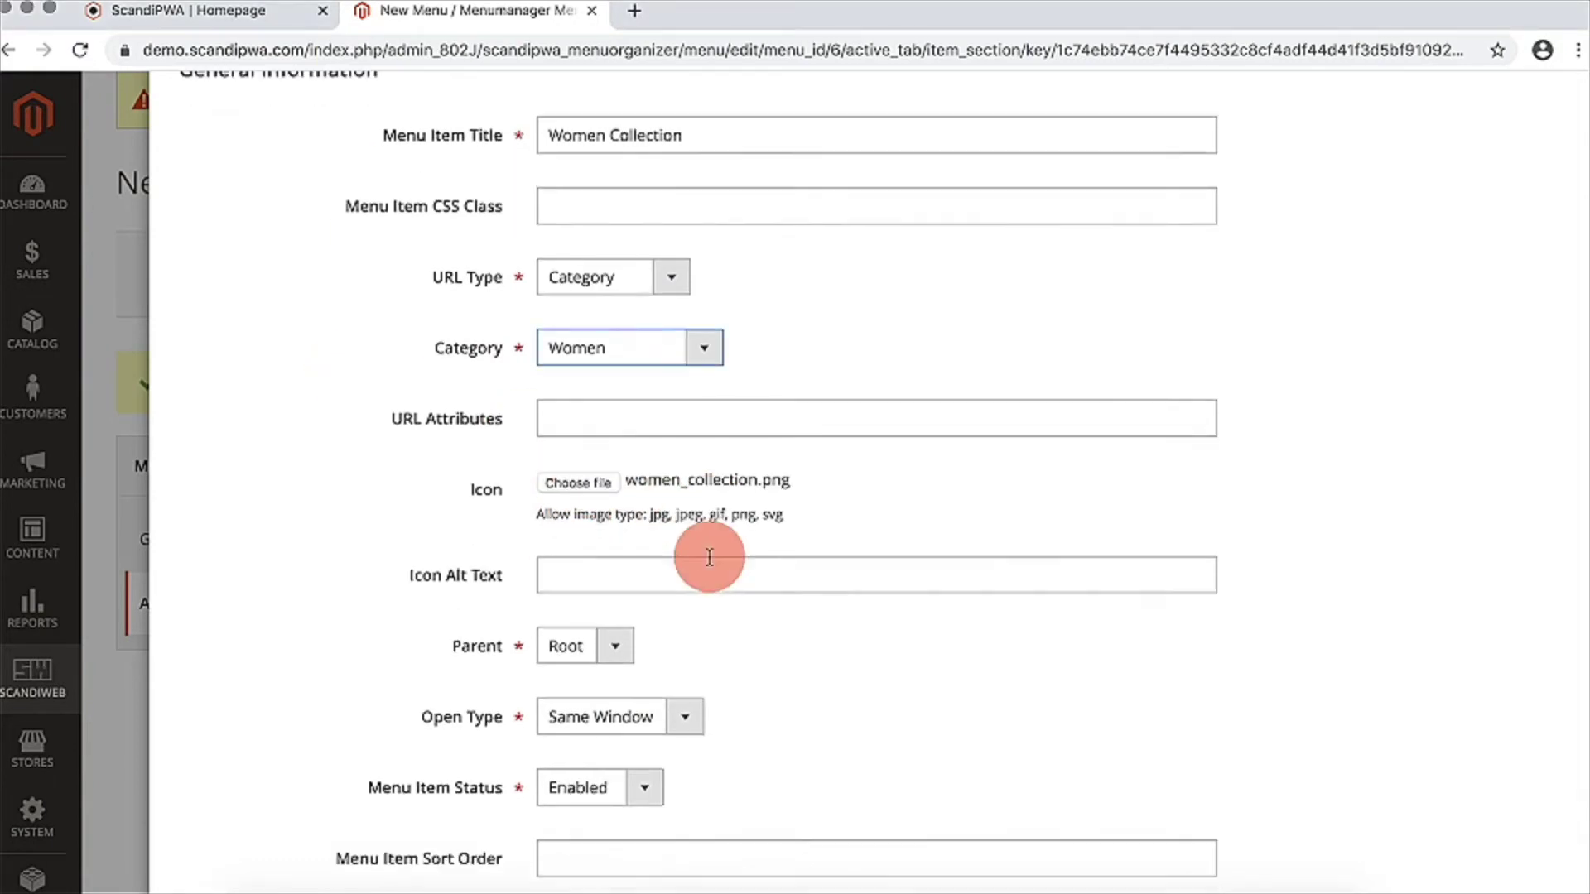
click(602, 631)
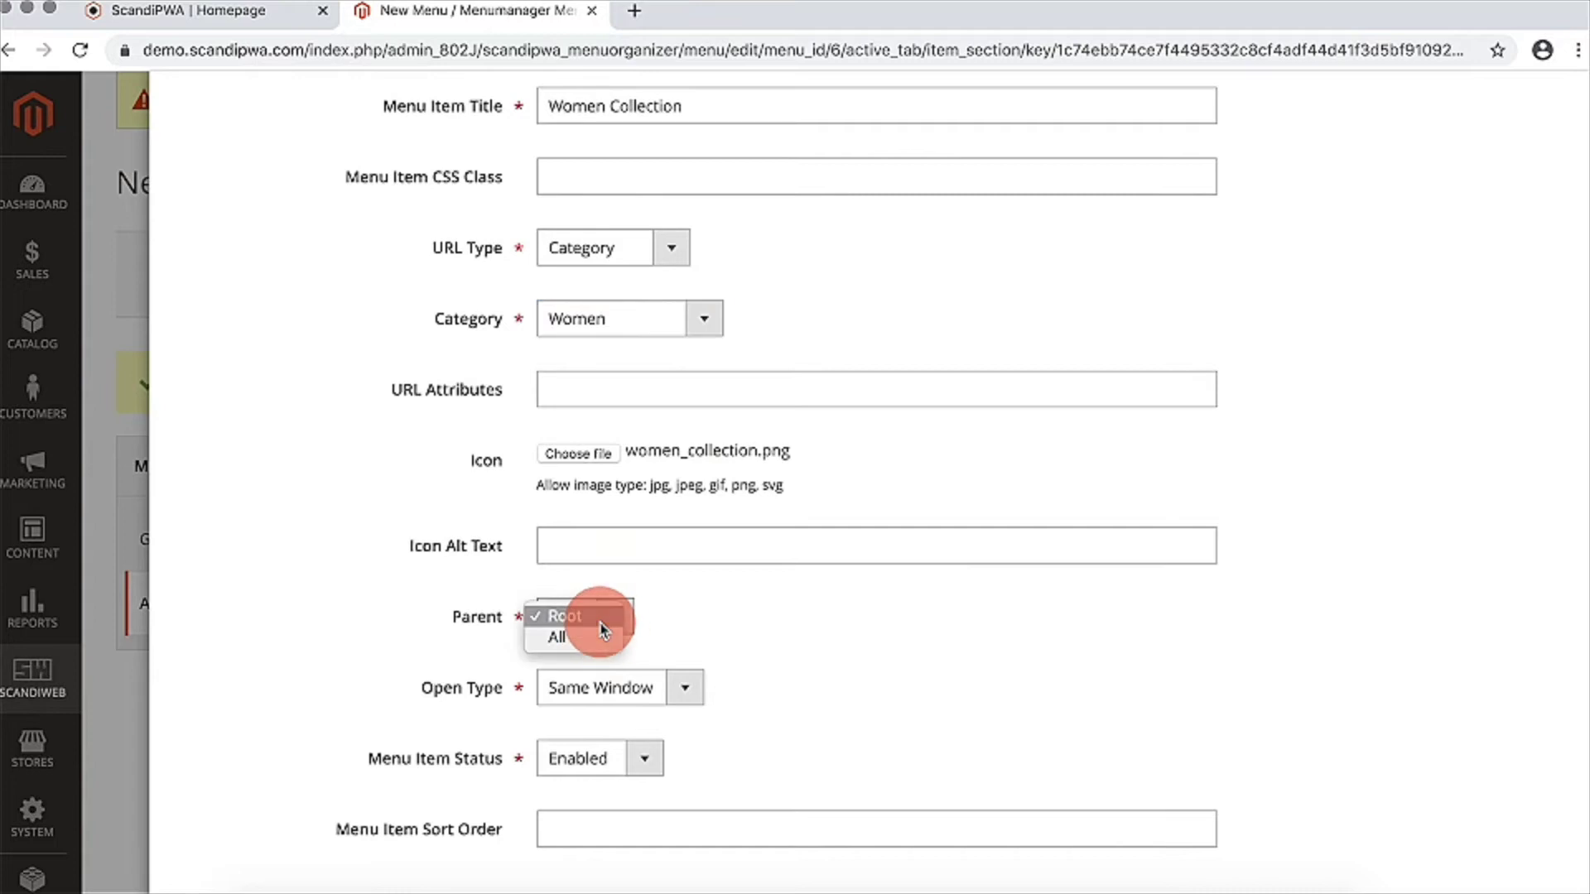
click(593, 640)
scroll(1186, 483, up, 5)
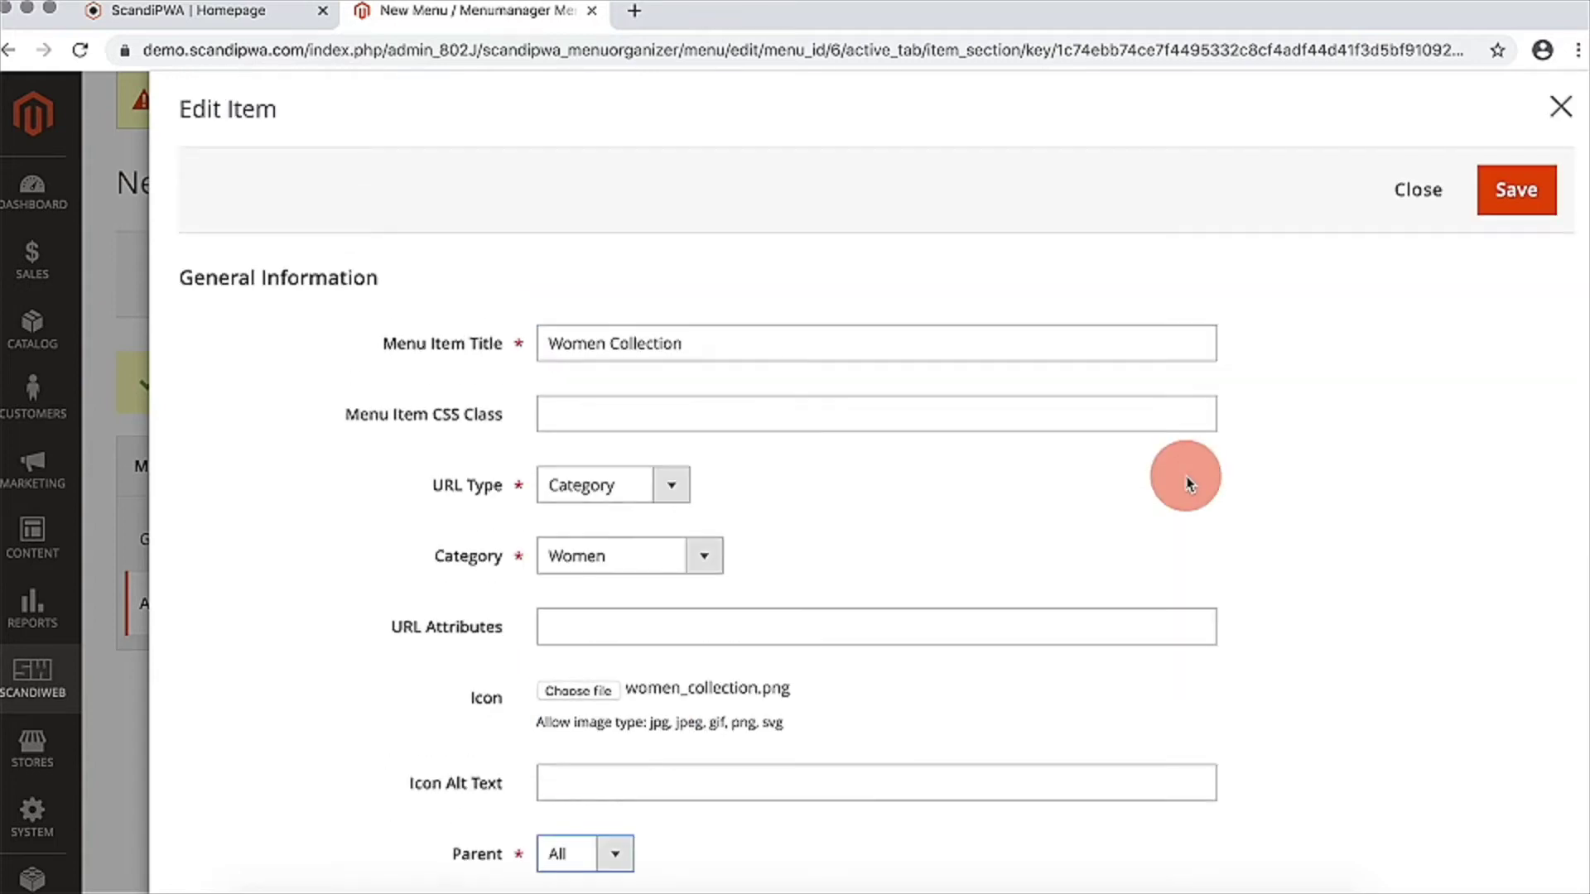
click(1515, 190)
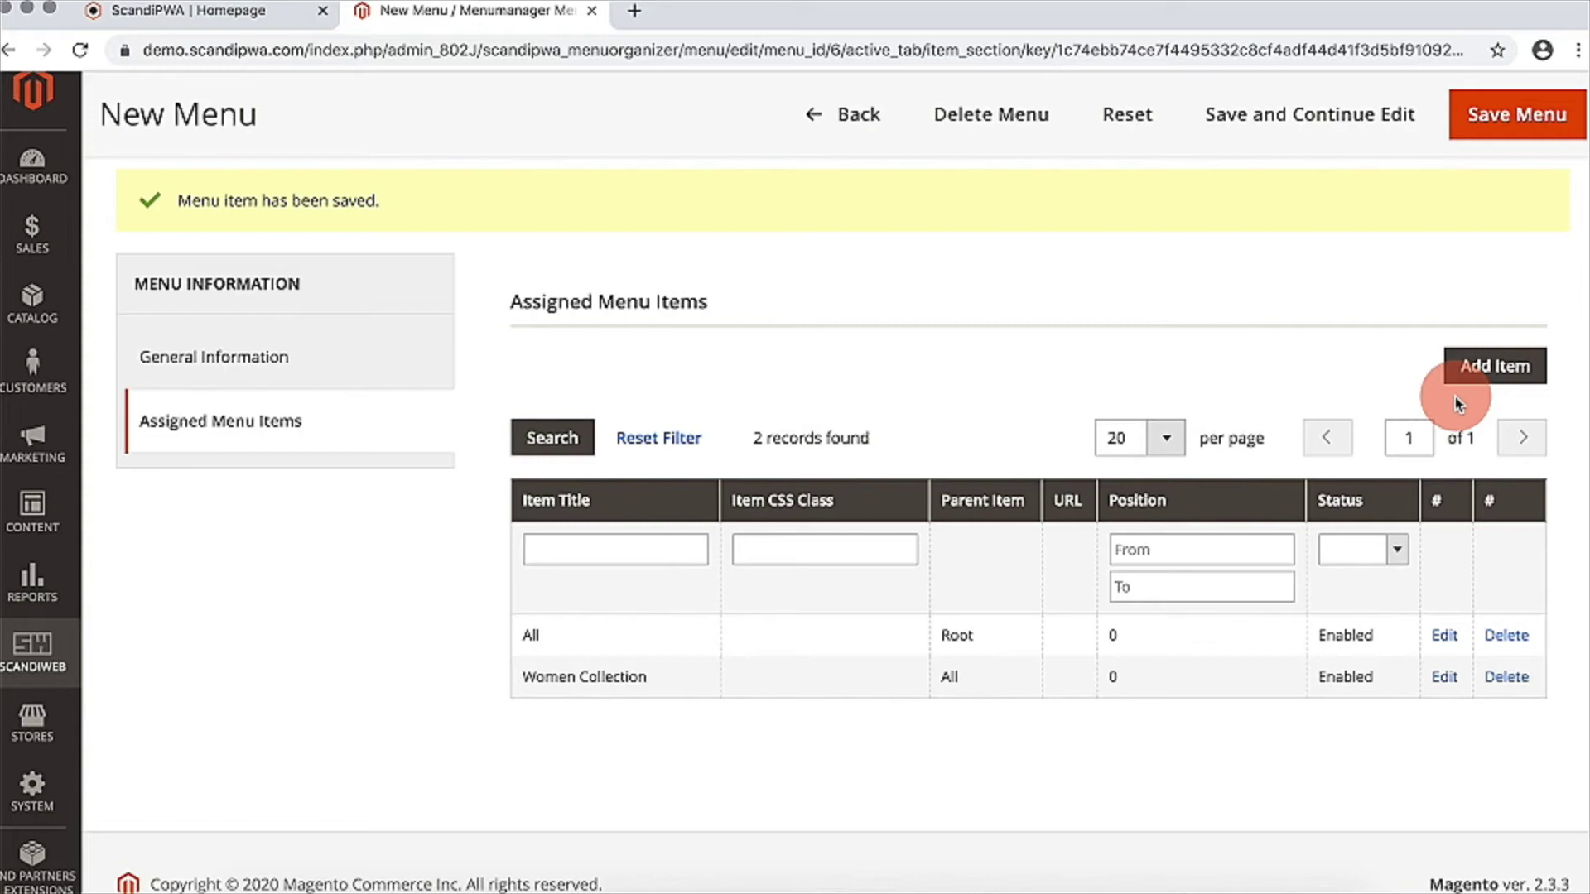
- Add a menu item titled 'Men Collection' linked to the Men category
click(1451, 365)
click(928, 347)
text(Men)
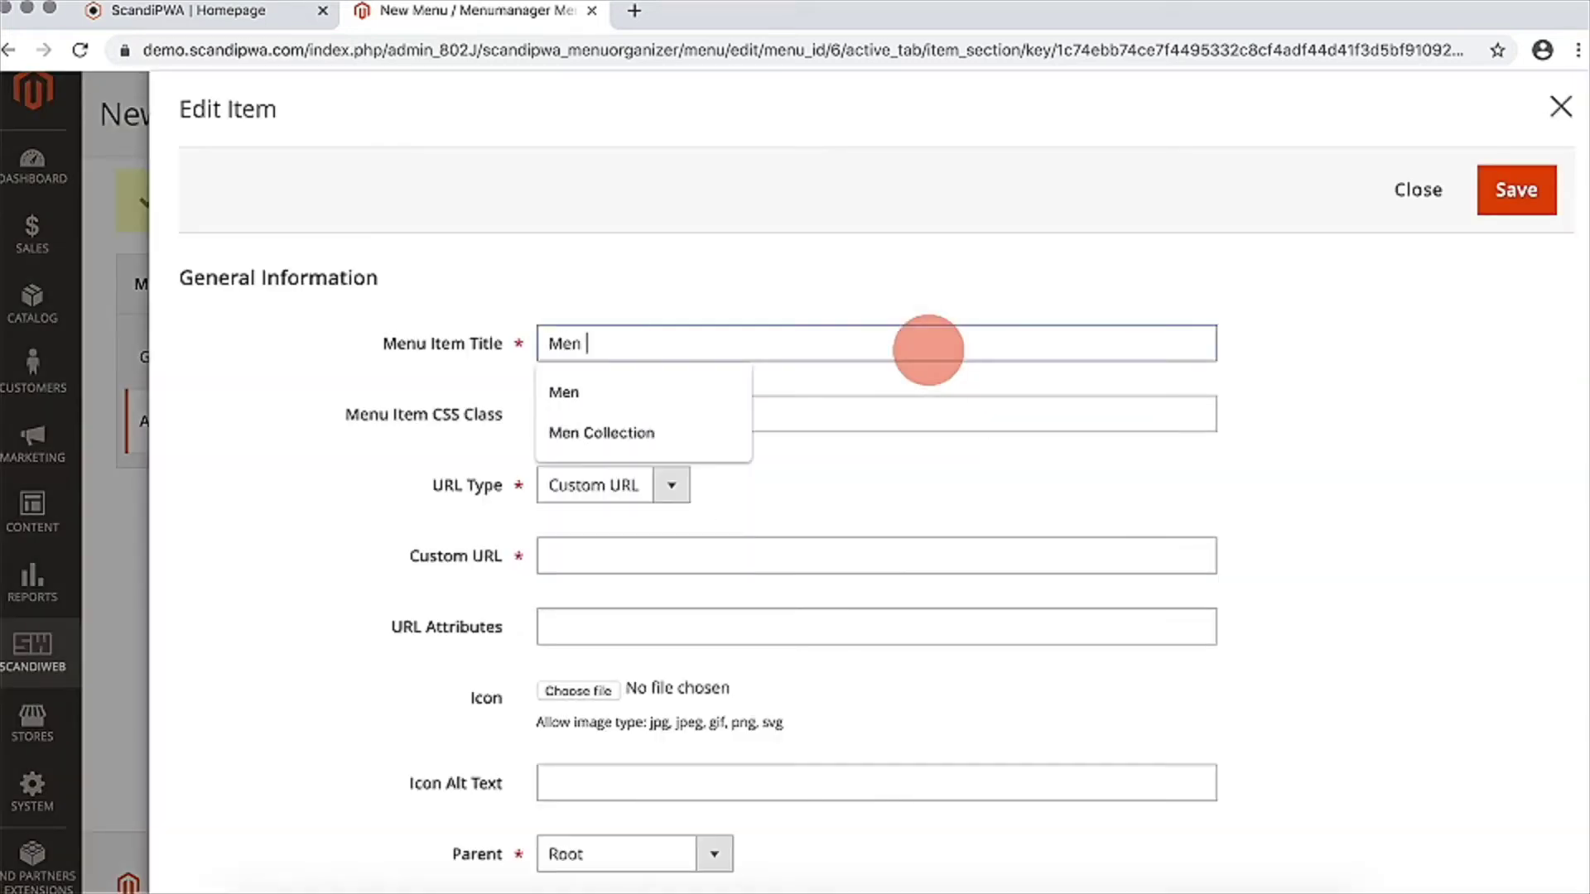
click(601, 432)
click(613, 485)
click(579, 525)
click(629, 555)
click(603, 614)
- Choose an icon image for it, place it under All, and save it
click(594, 689)
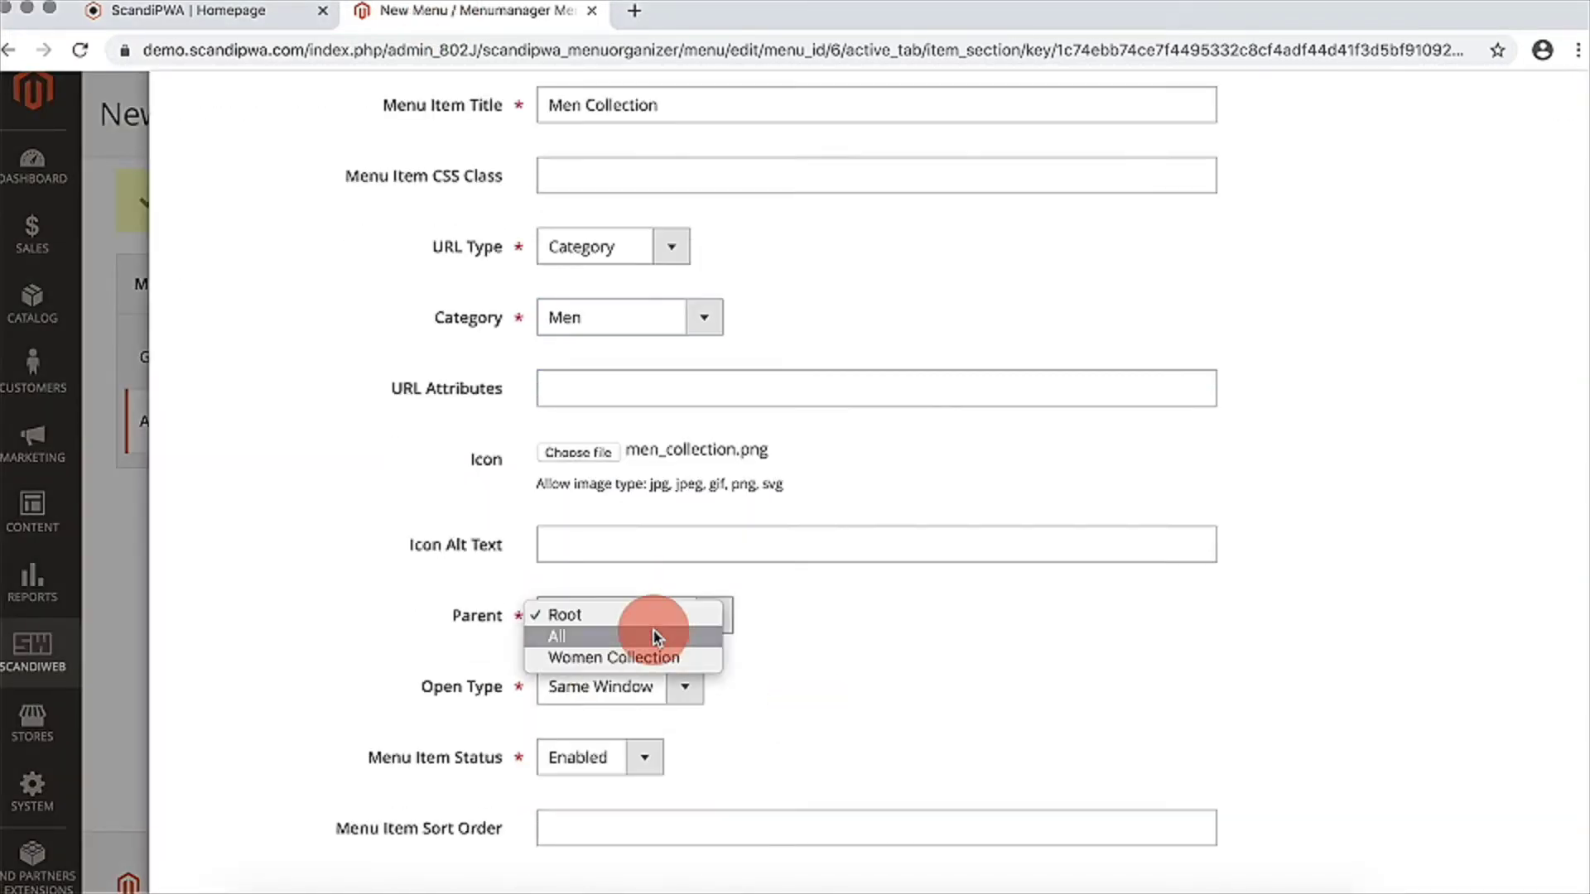
click(621, 635)
scroll(795, 496, up, 5)
click(1503, 190)
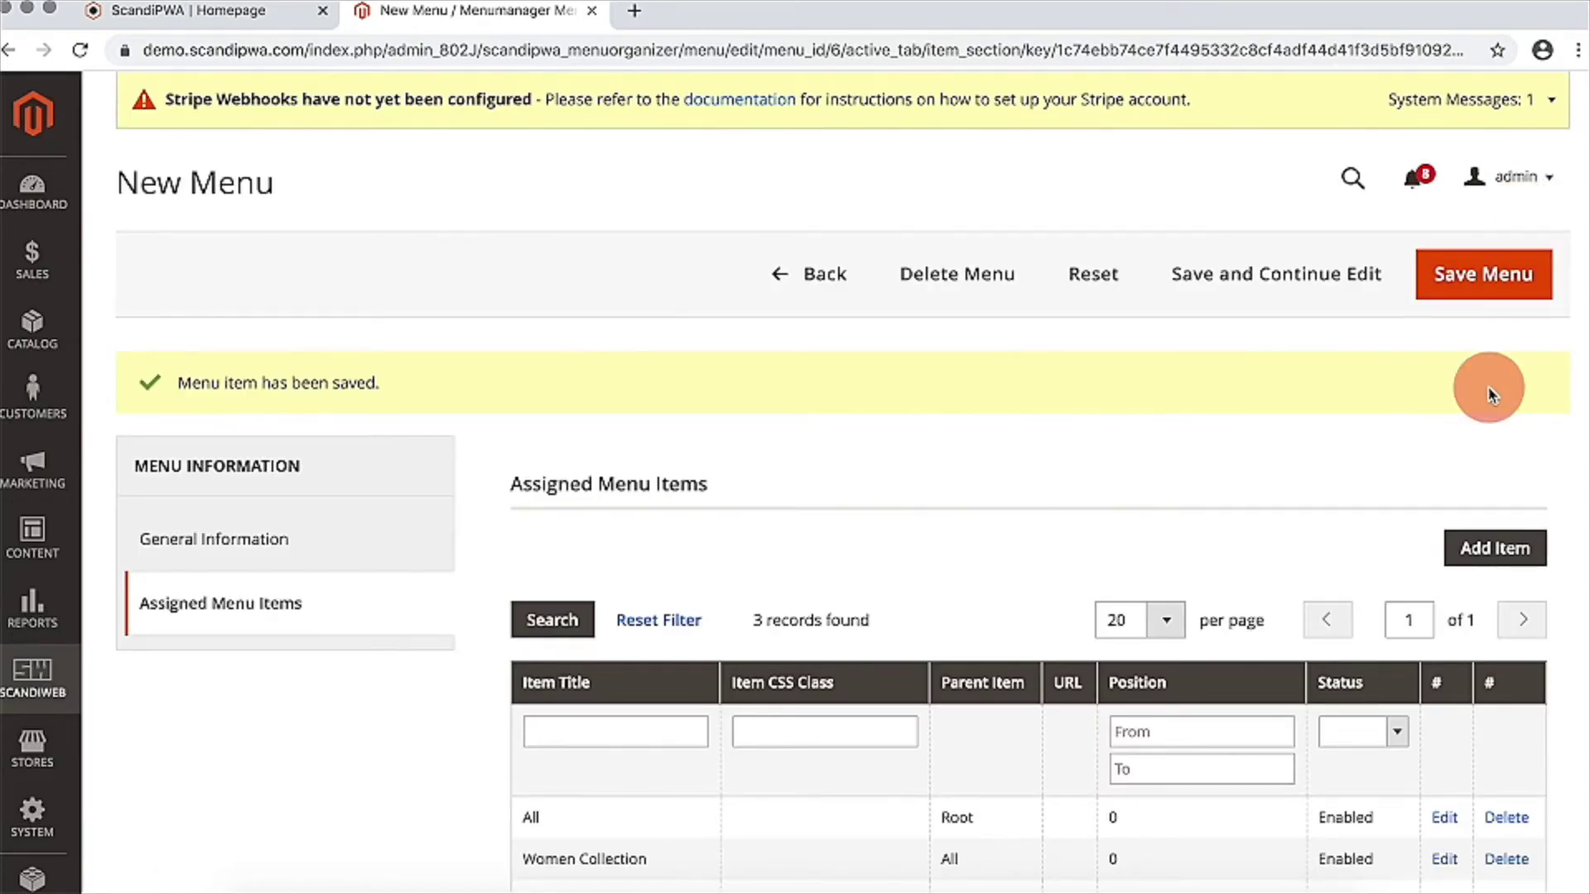
scroll(1466, 451, down, 2)
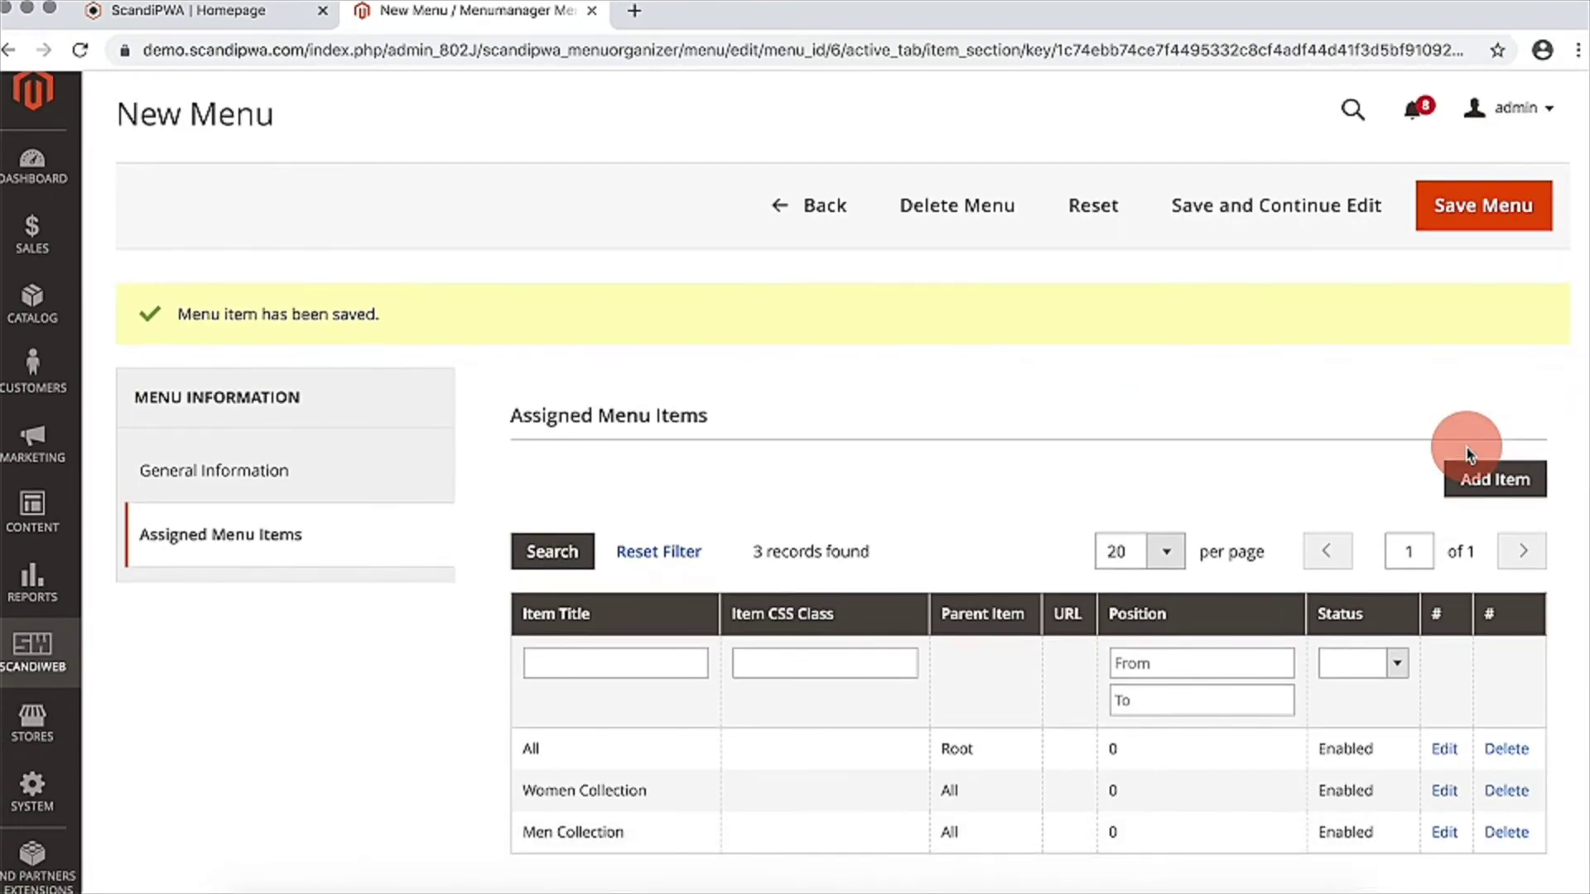
scroll(1467, 453, down, 1)
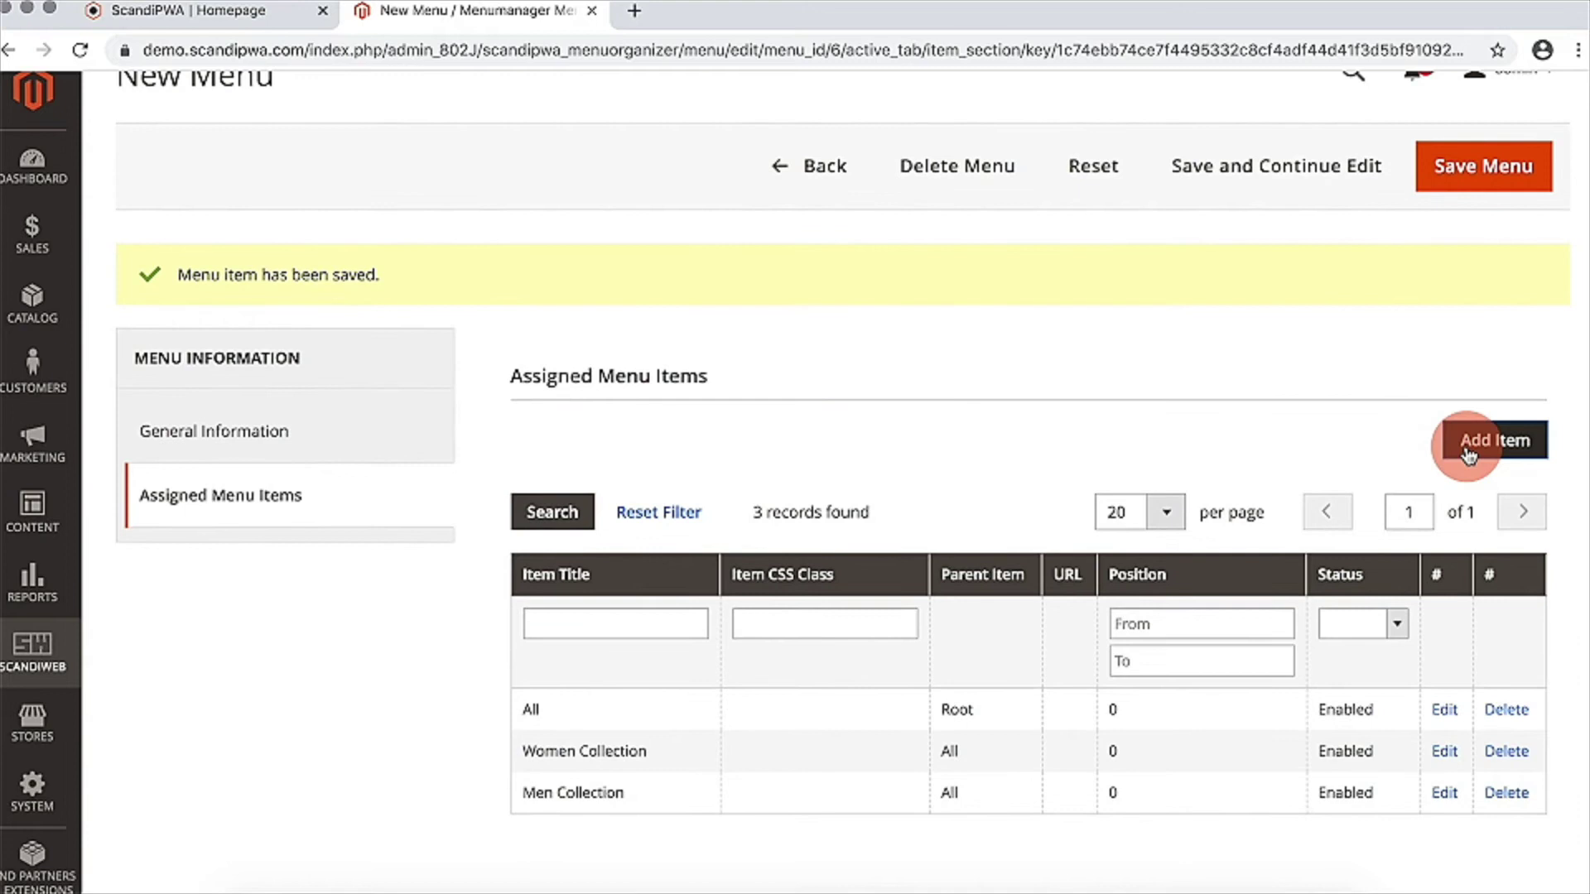
- Add a 'Dress Collection' item with CSS class MenuOverlay-ItemFigure_type_banner, linked to Dresses
click(1467, 454)
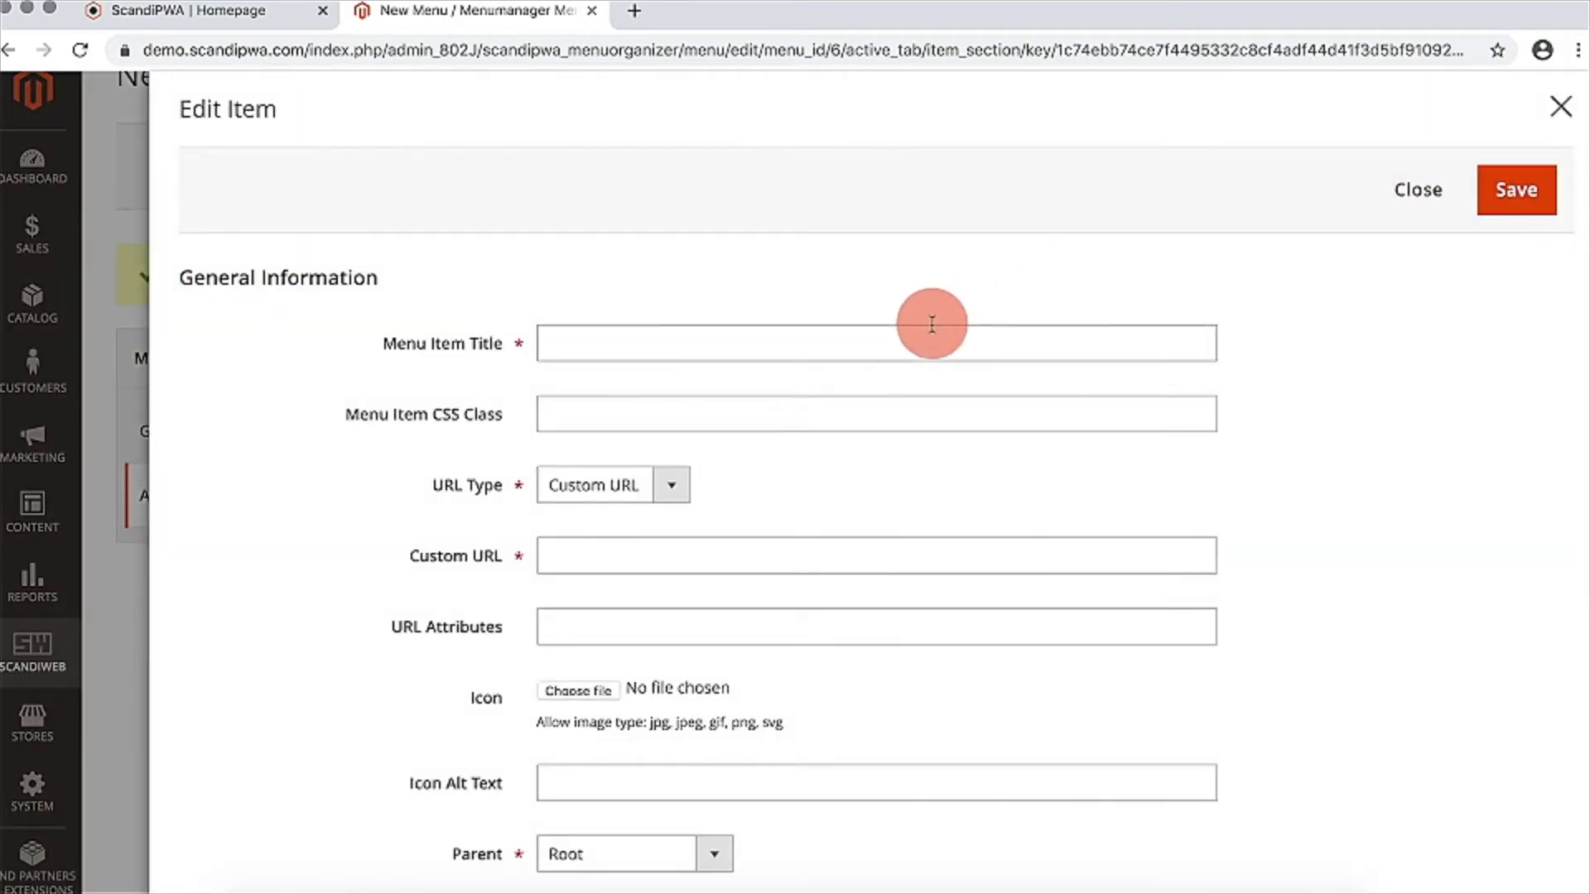
click(933, 334)
text(Dress Collection)
key(Tab)
text(MenuOverlay-ItemFigure_type_banner)
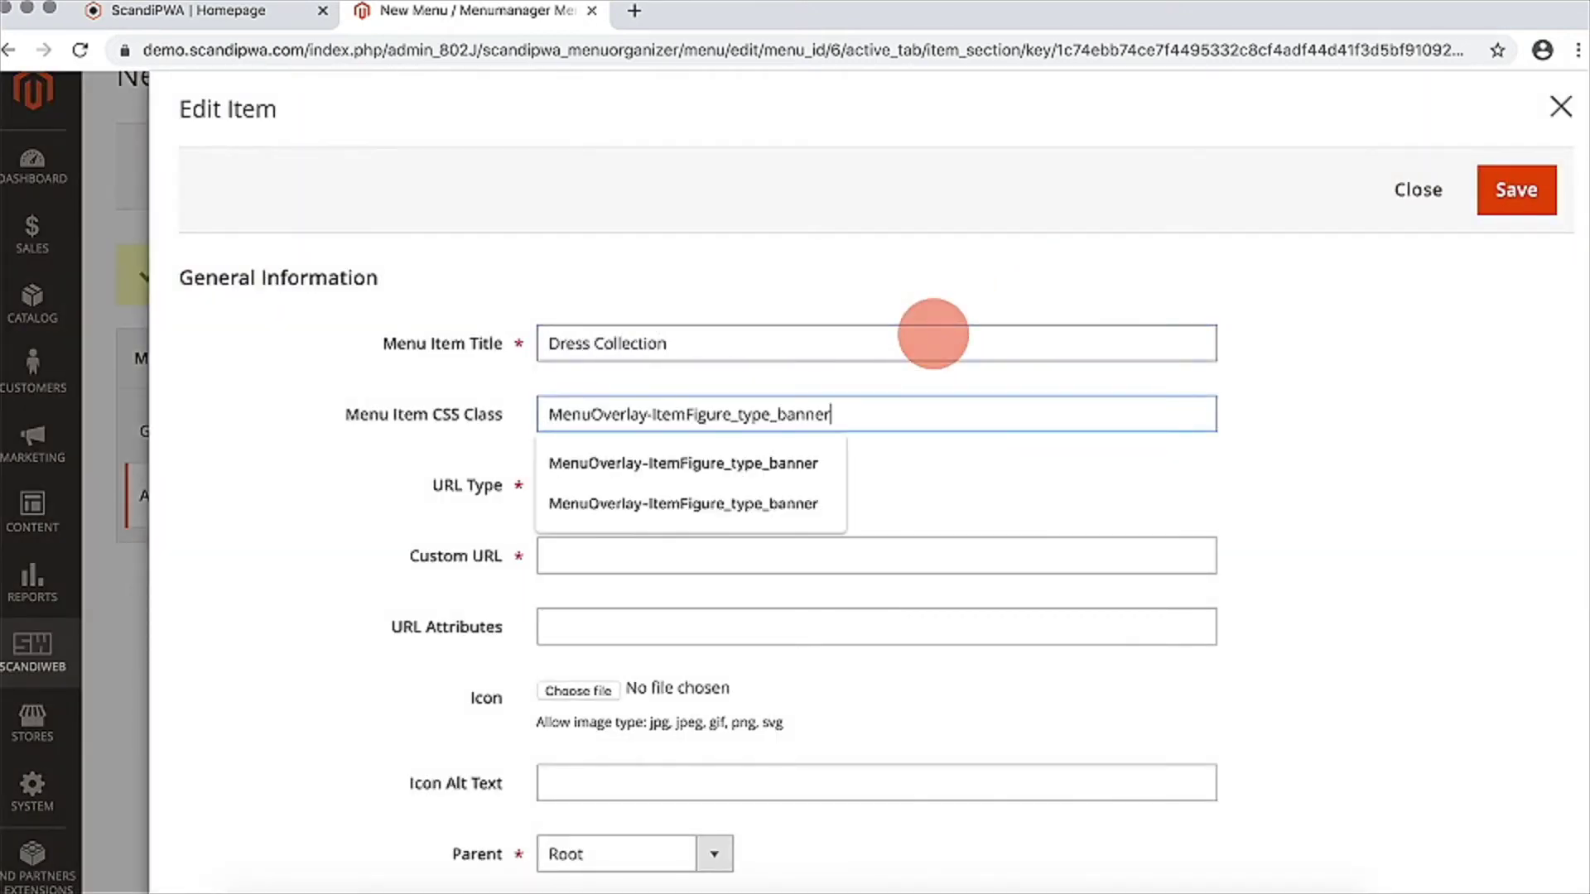
click(607, 495)
click(580, 527)
click(656, 557)
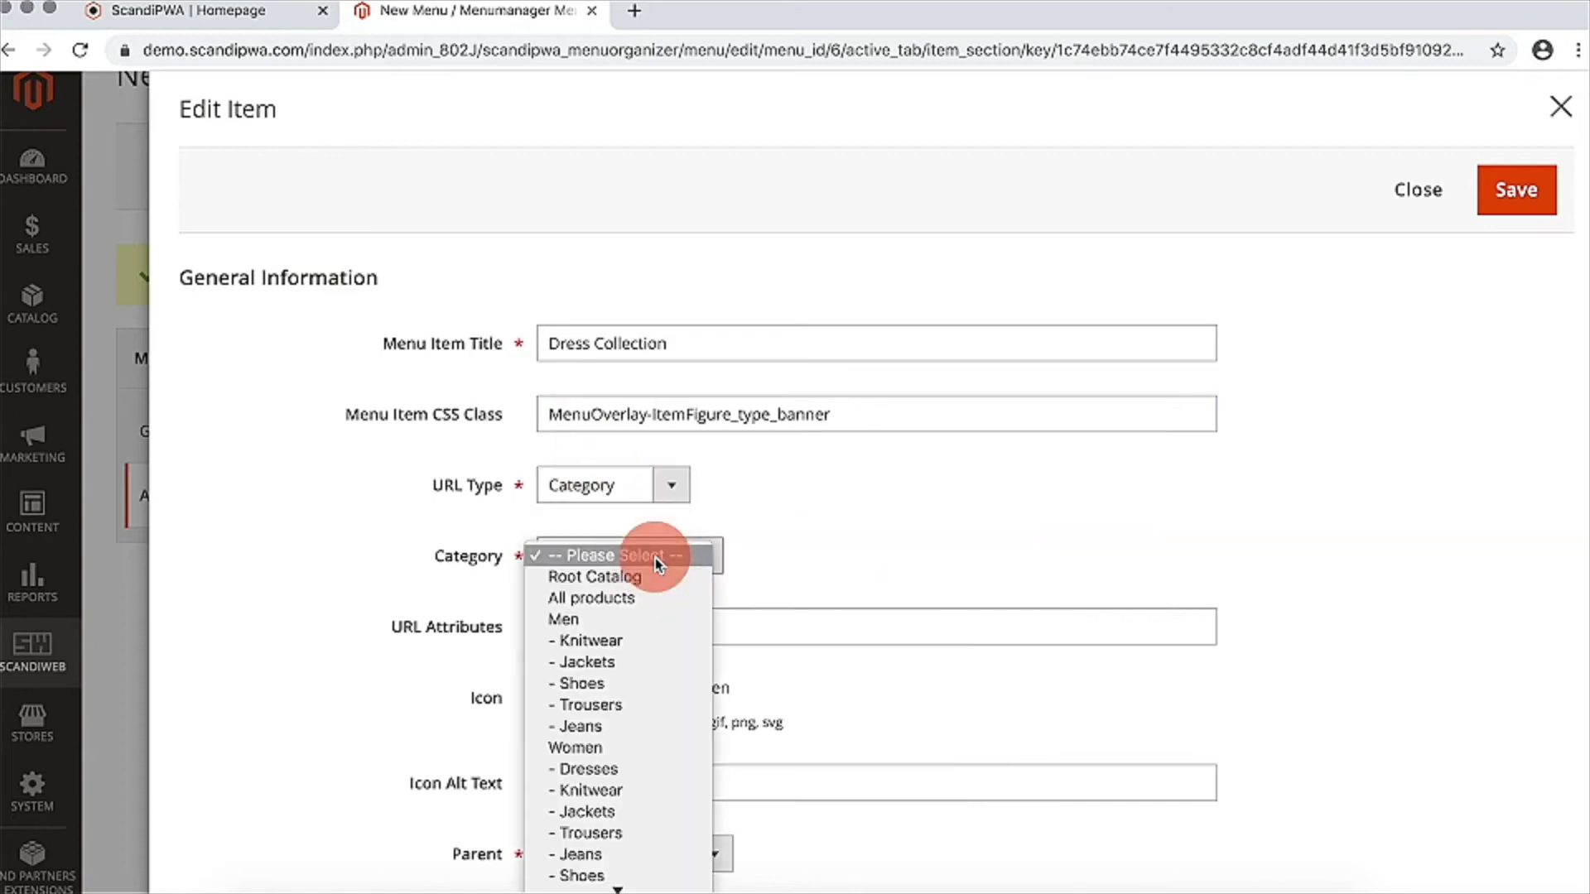
click(674, 764)
- Give it the dress_collection.jpg icon, nest it under Women Collection, save, and start another item
scroll(675, 763, down, 2)
click(571, 586)
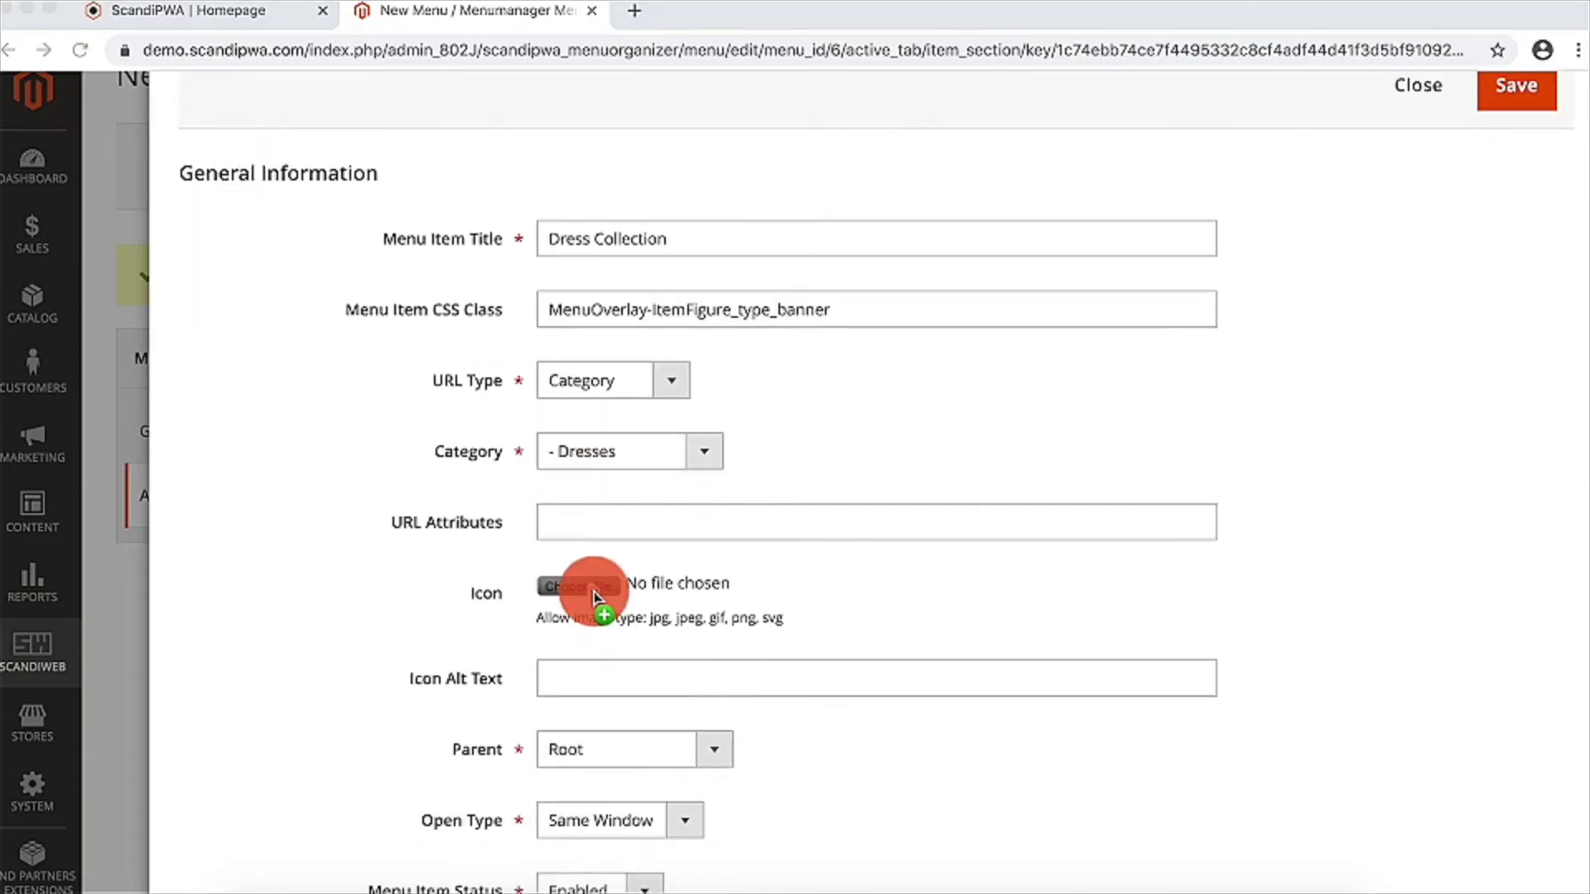
scroll(994, 656, down, 3)
click(668, 615)
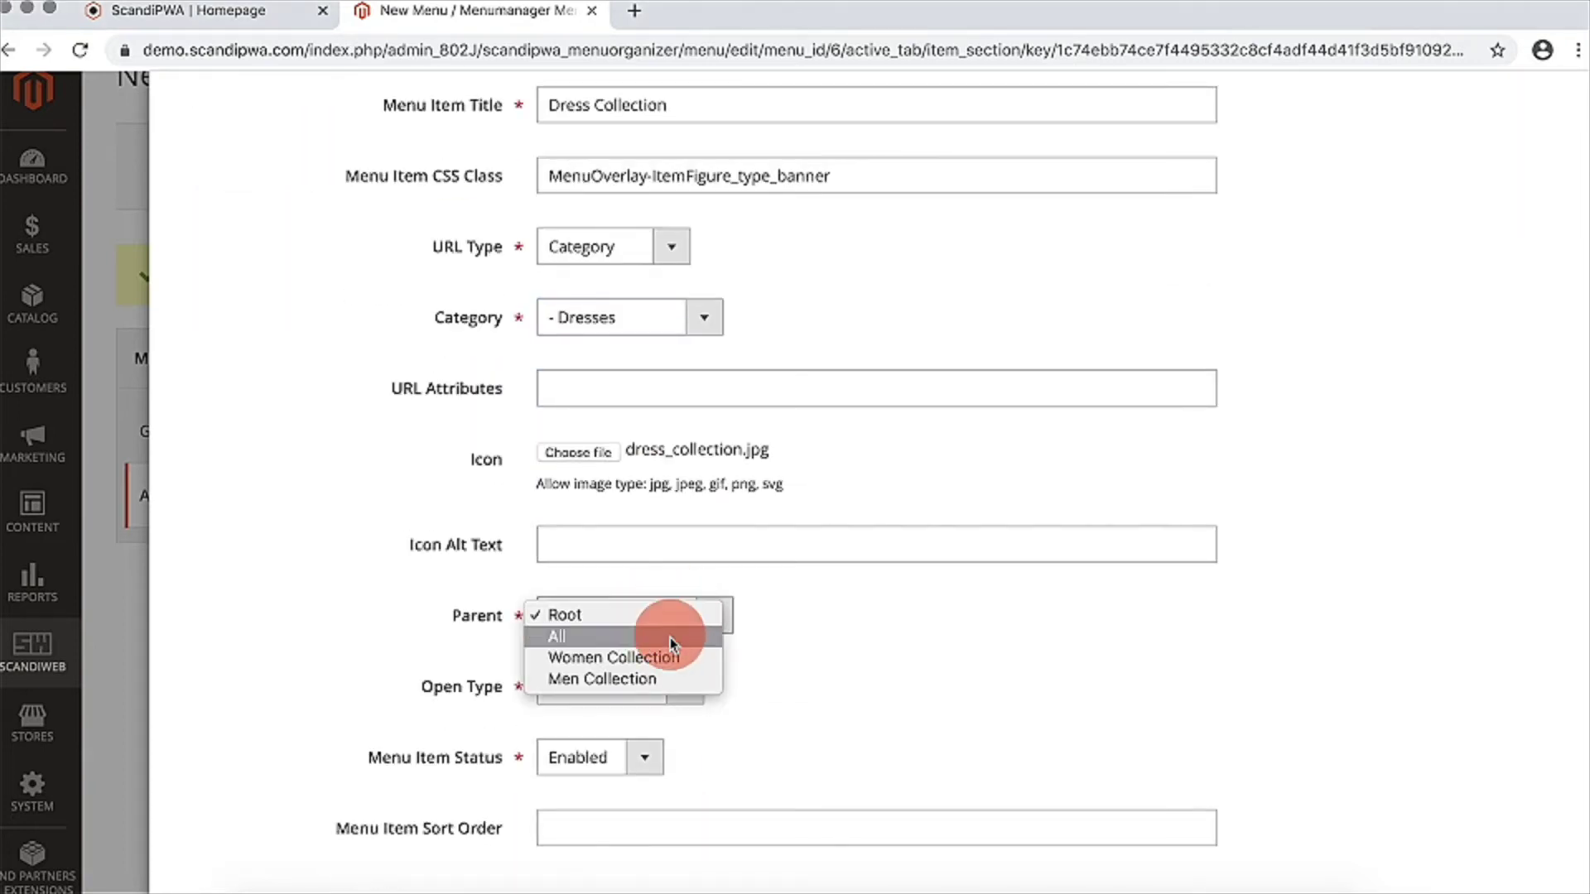
click(671, 656)
scroll(1441, 314, up, 3)
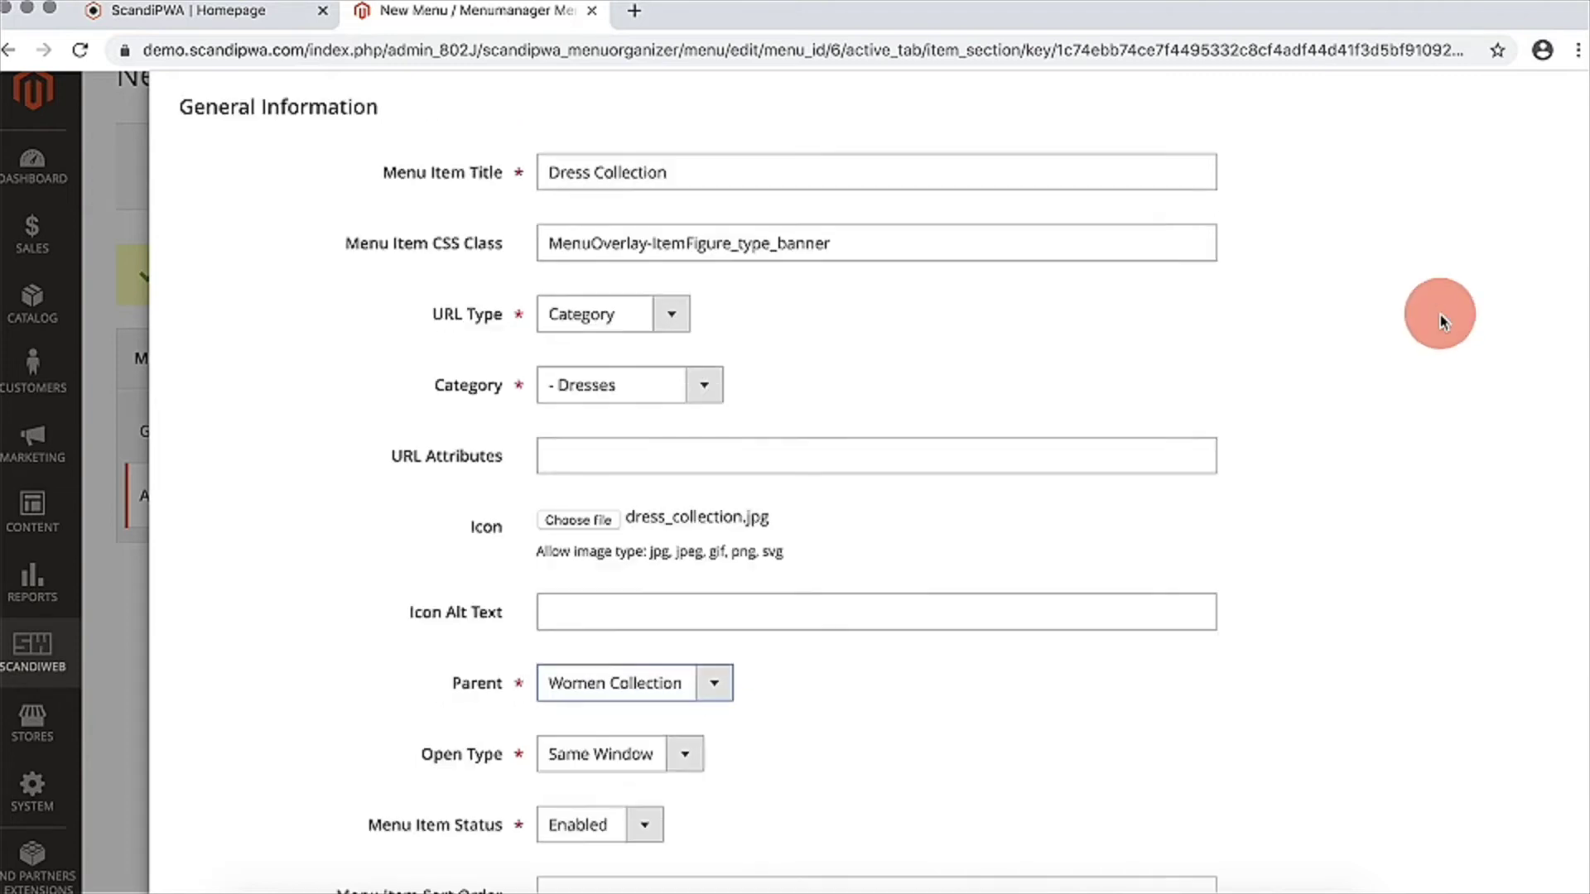
click(1522, 207)
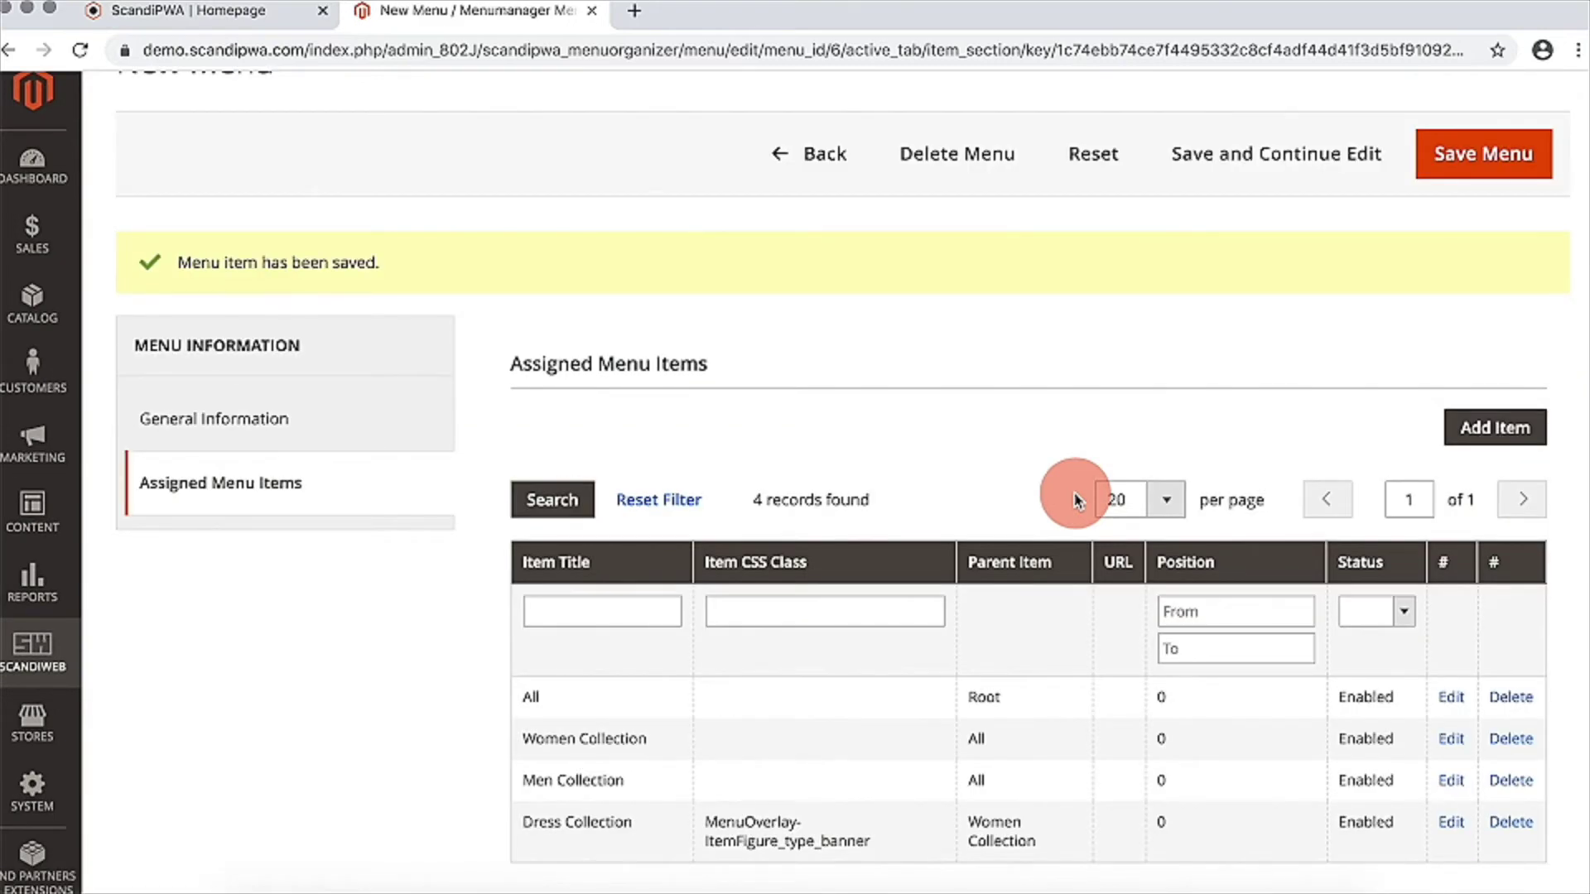
scroll(1209, 565, down, 2)
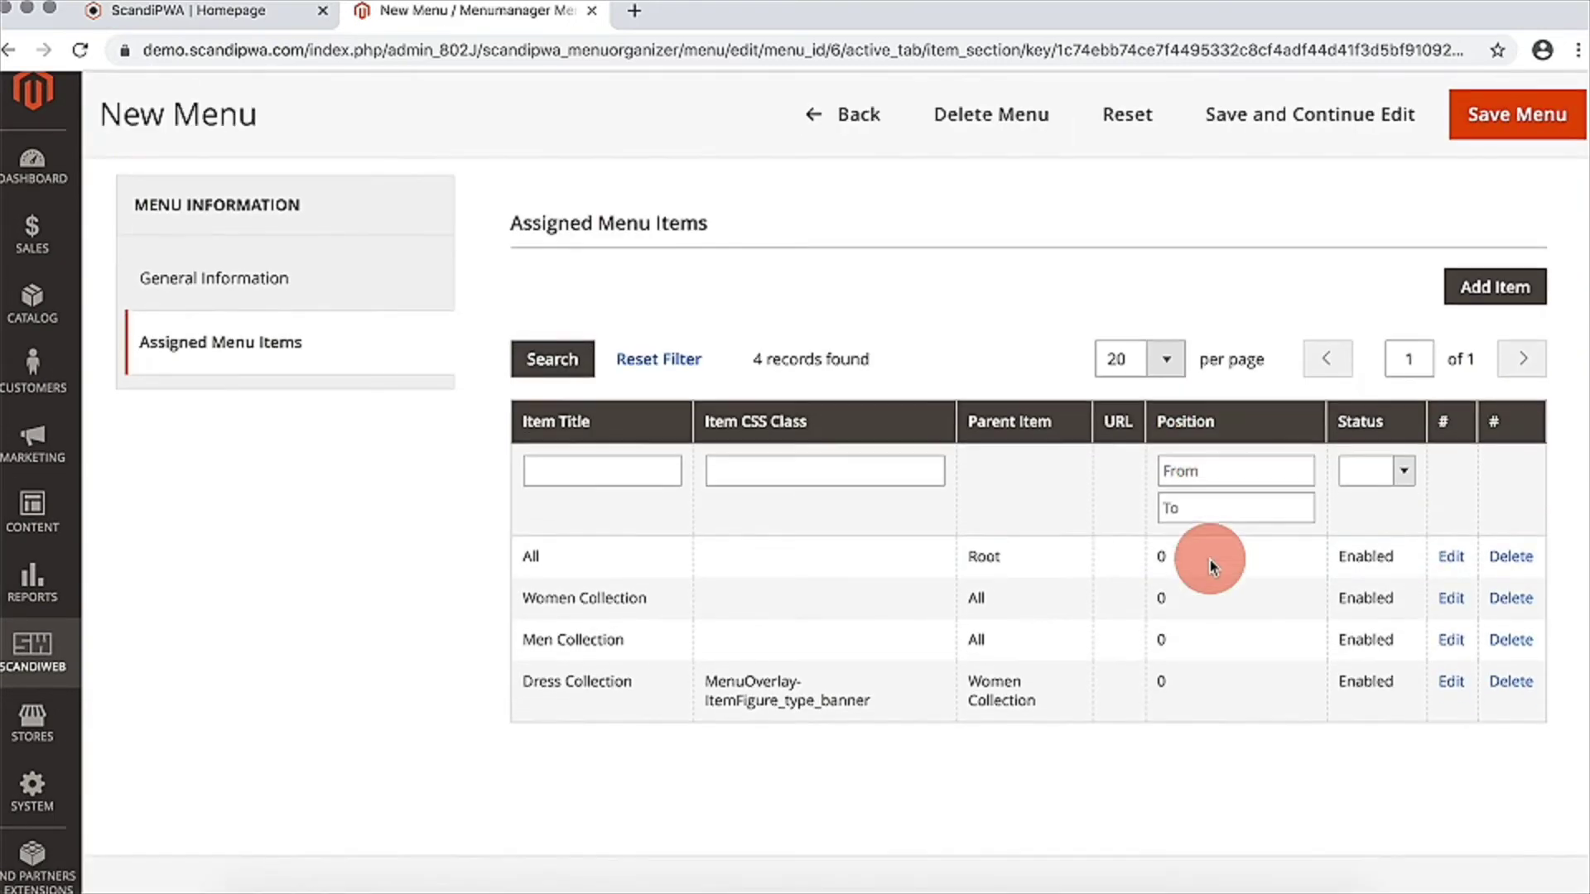
click(1470, 306)
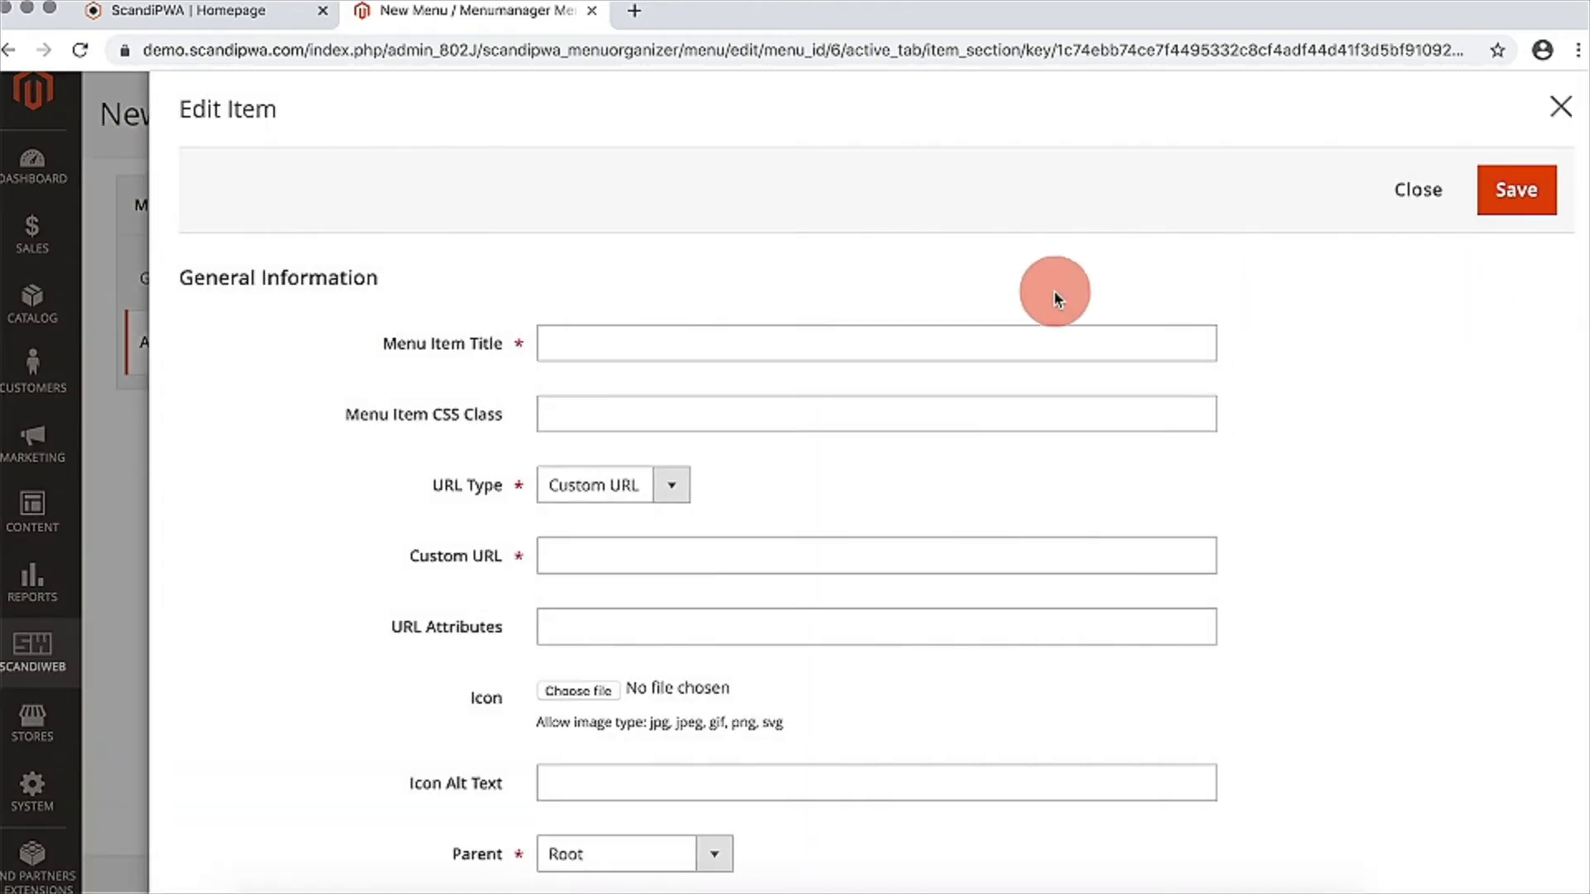
- Title the new item 'ScandiPWA' and link it to the ScandiPWA CMS page
click(969, 347)
text(Scnadi)
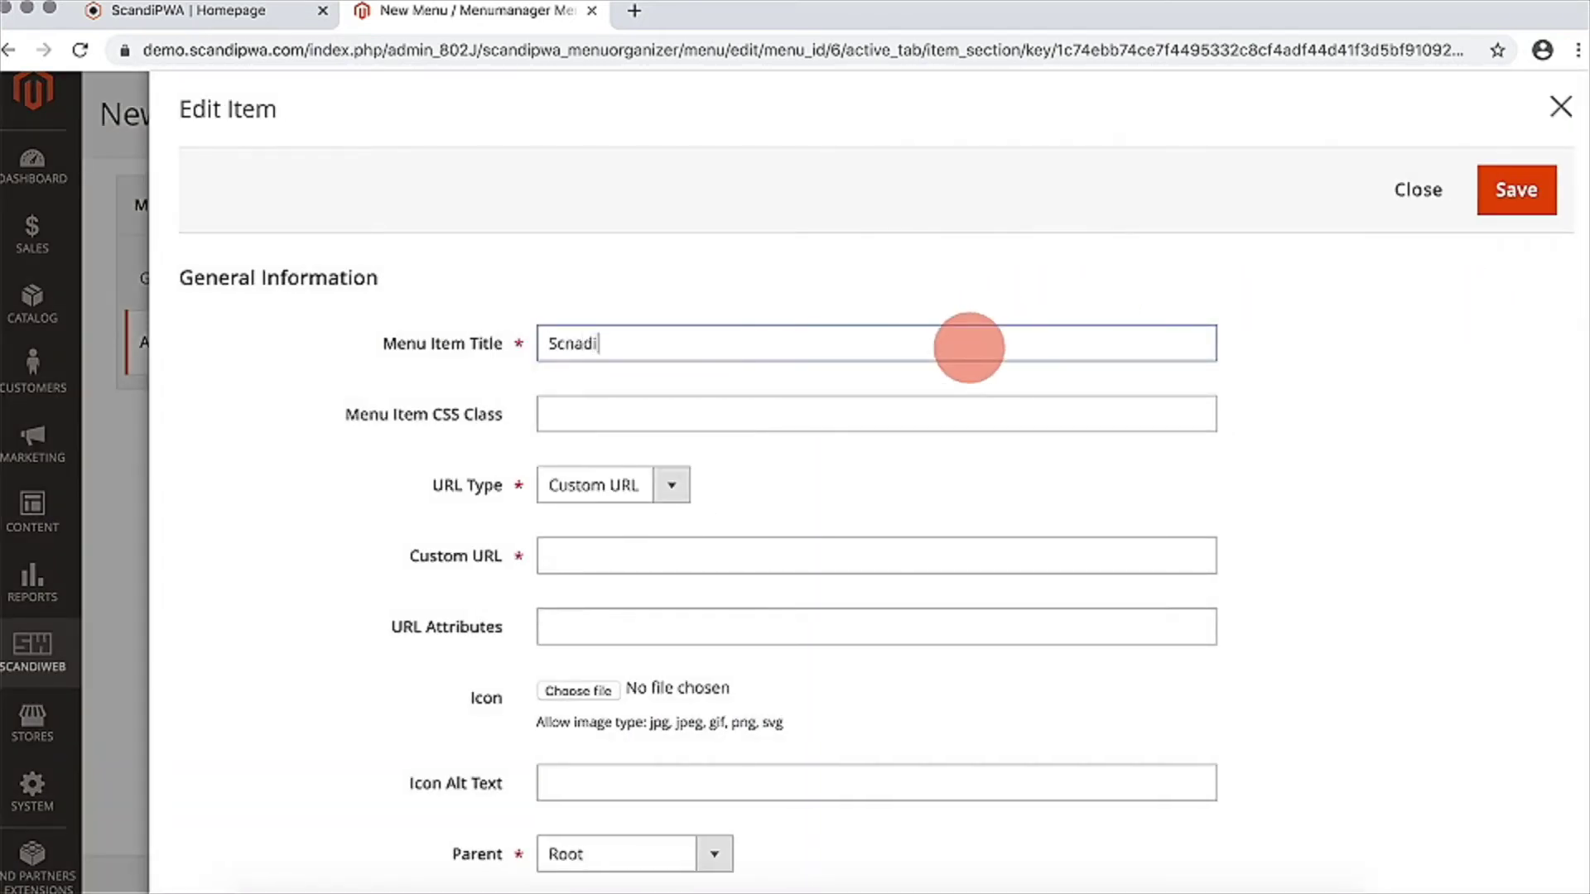
key(BackSpace)
key(BackSpace)
key(BackSpace)
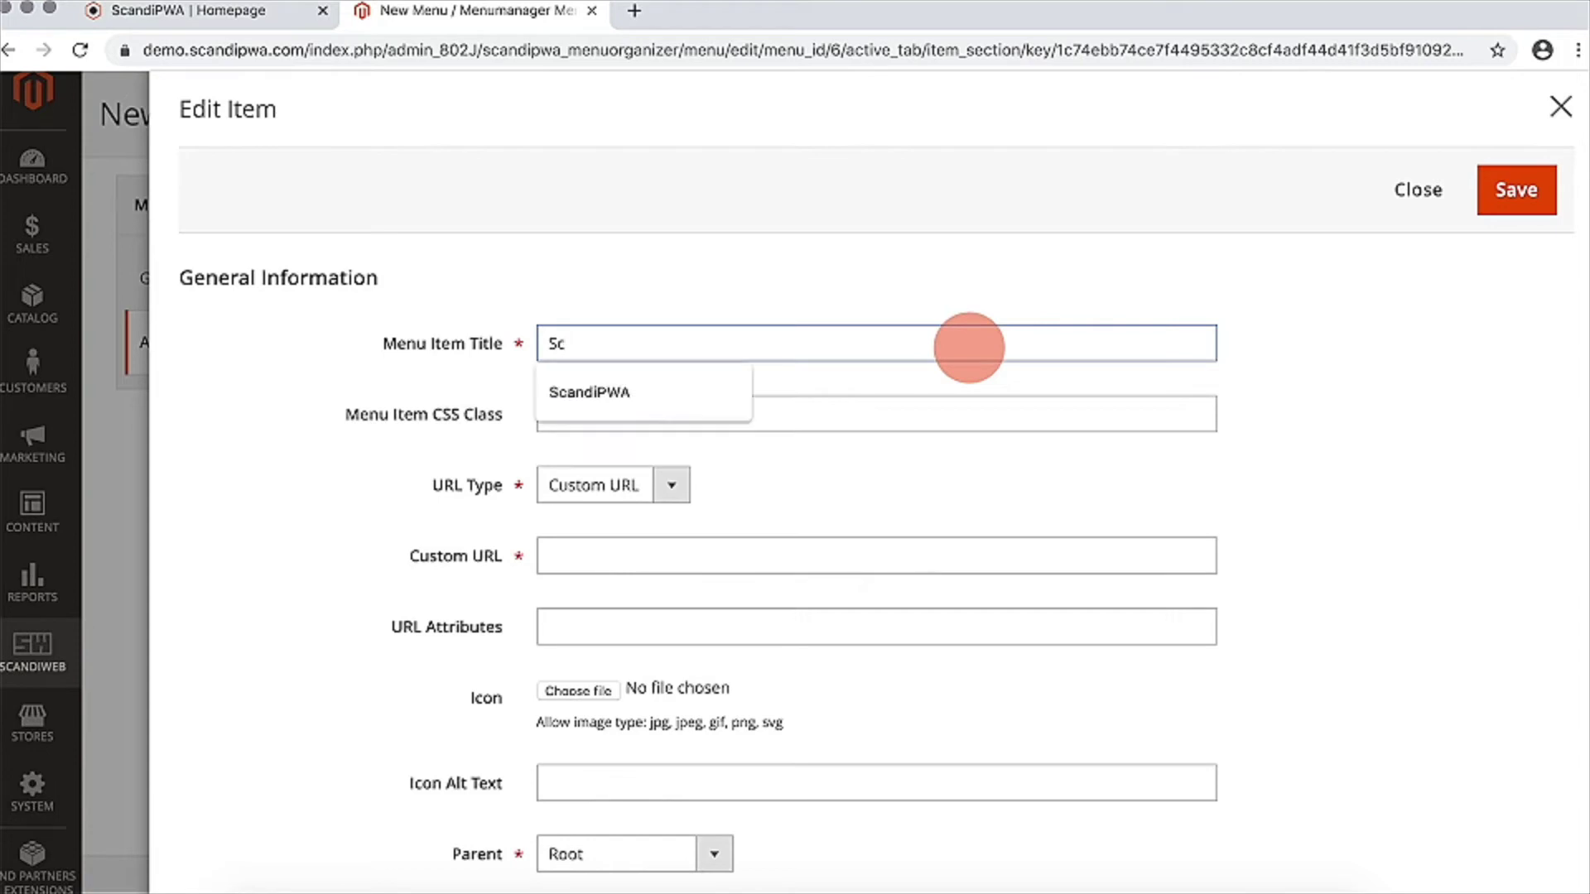
text(andiPWA)
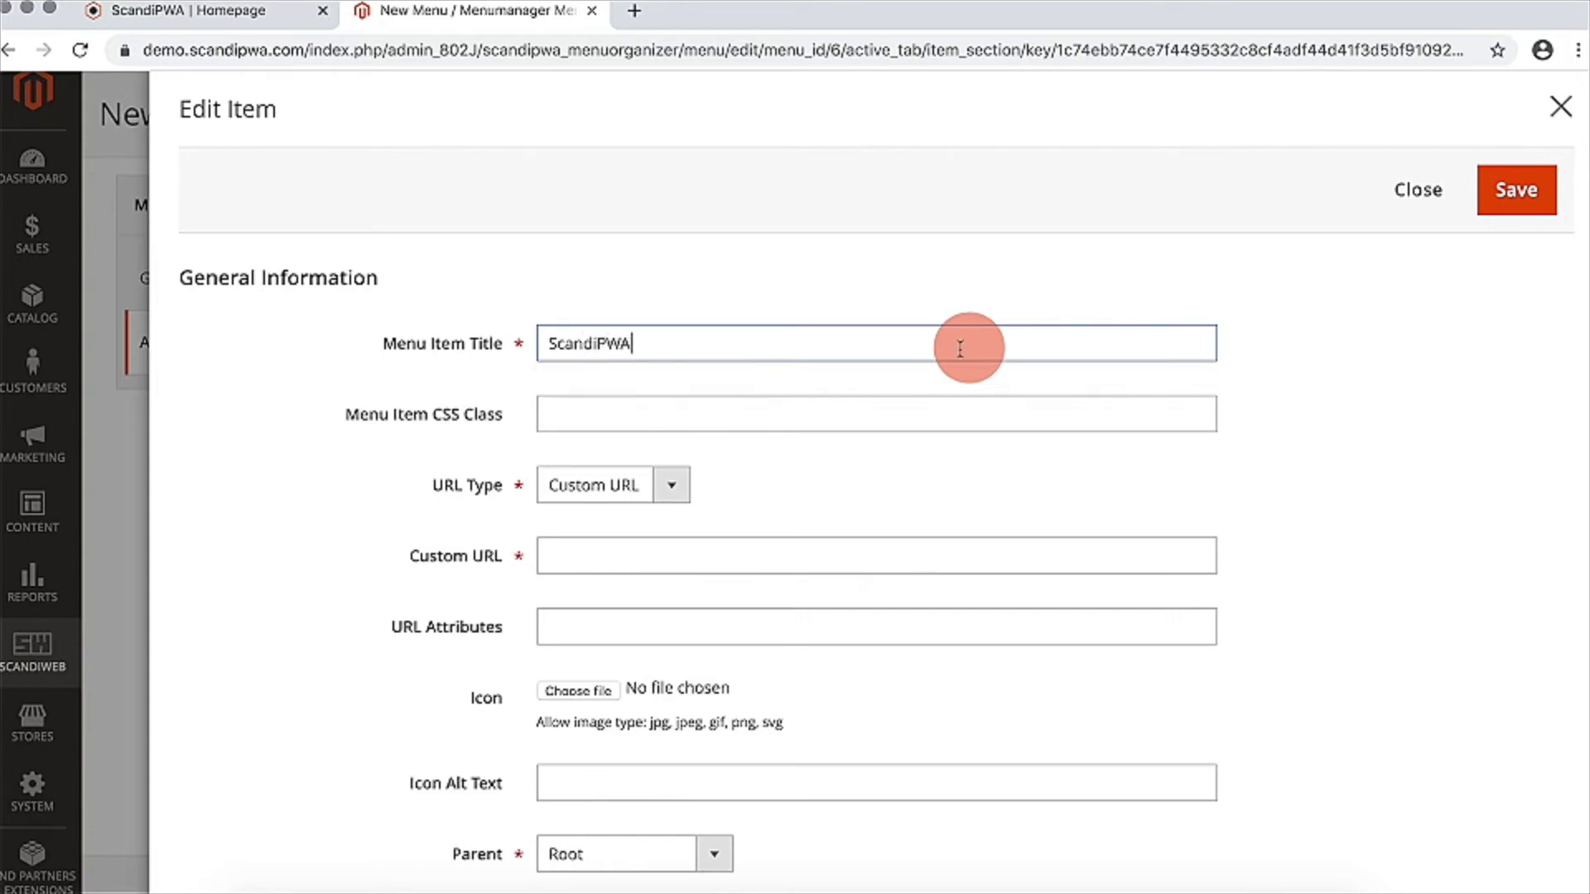
click(640, 487)
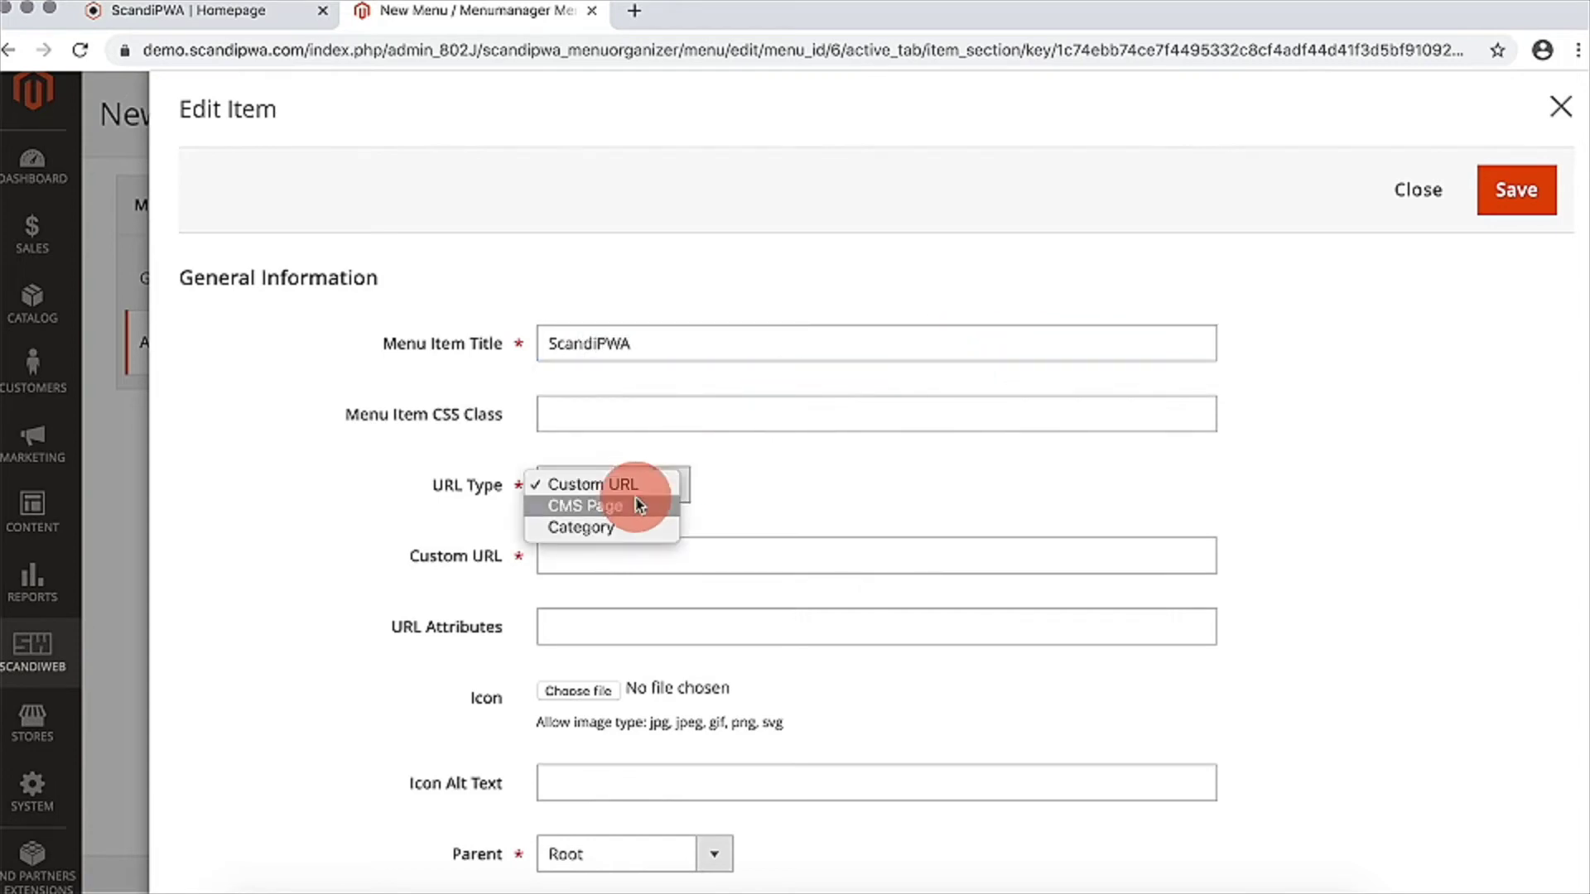
click(635, 503)
click(656, 562)
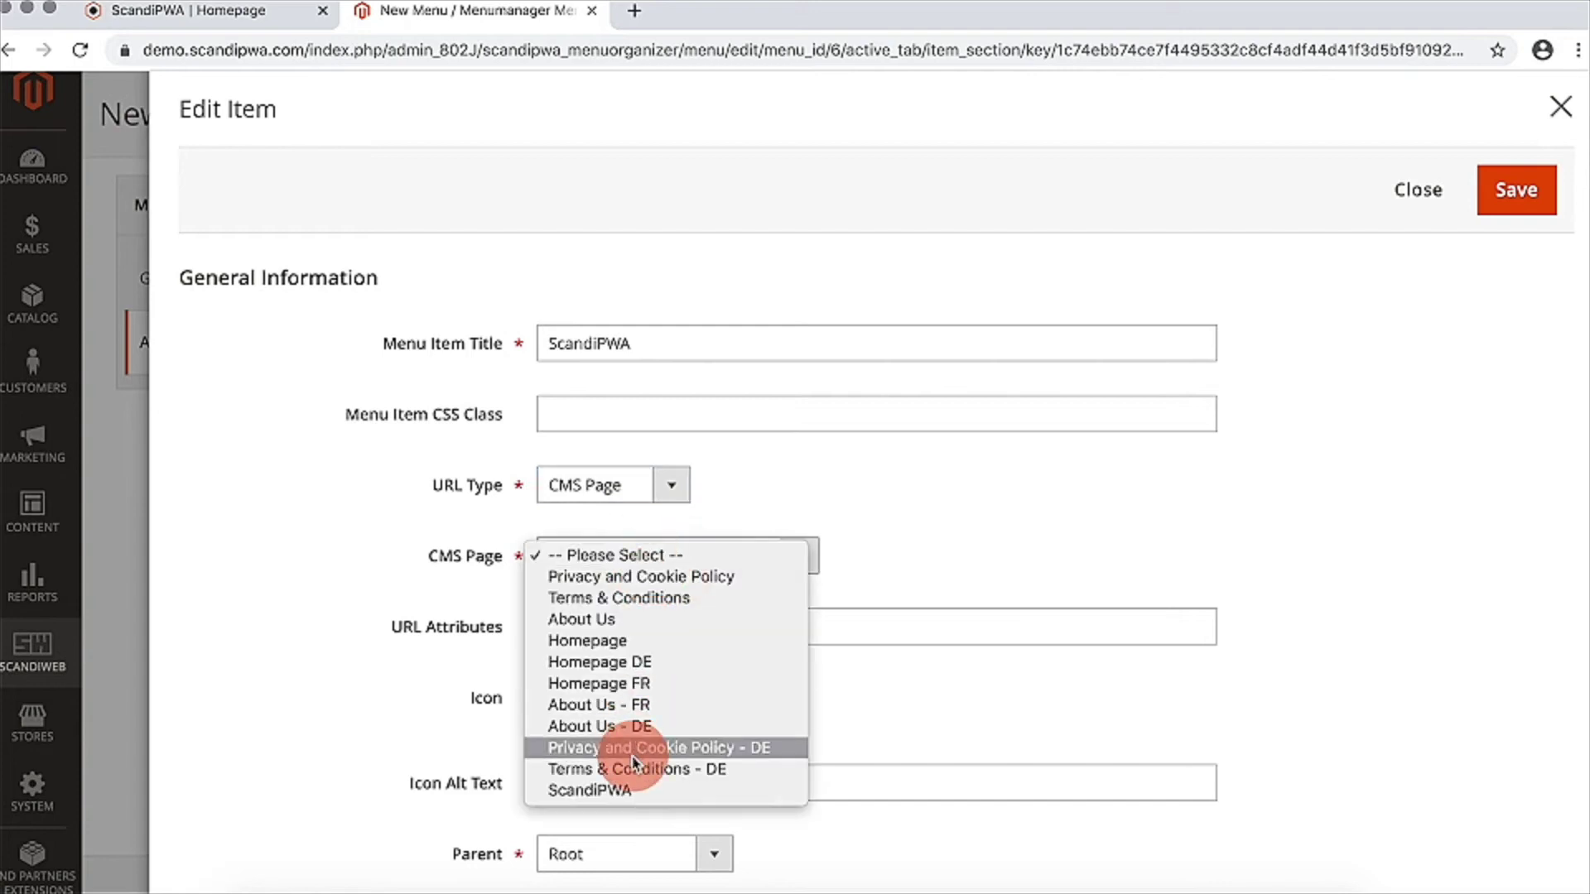
click(633, 792)
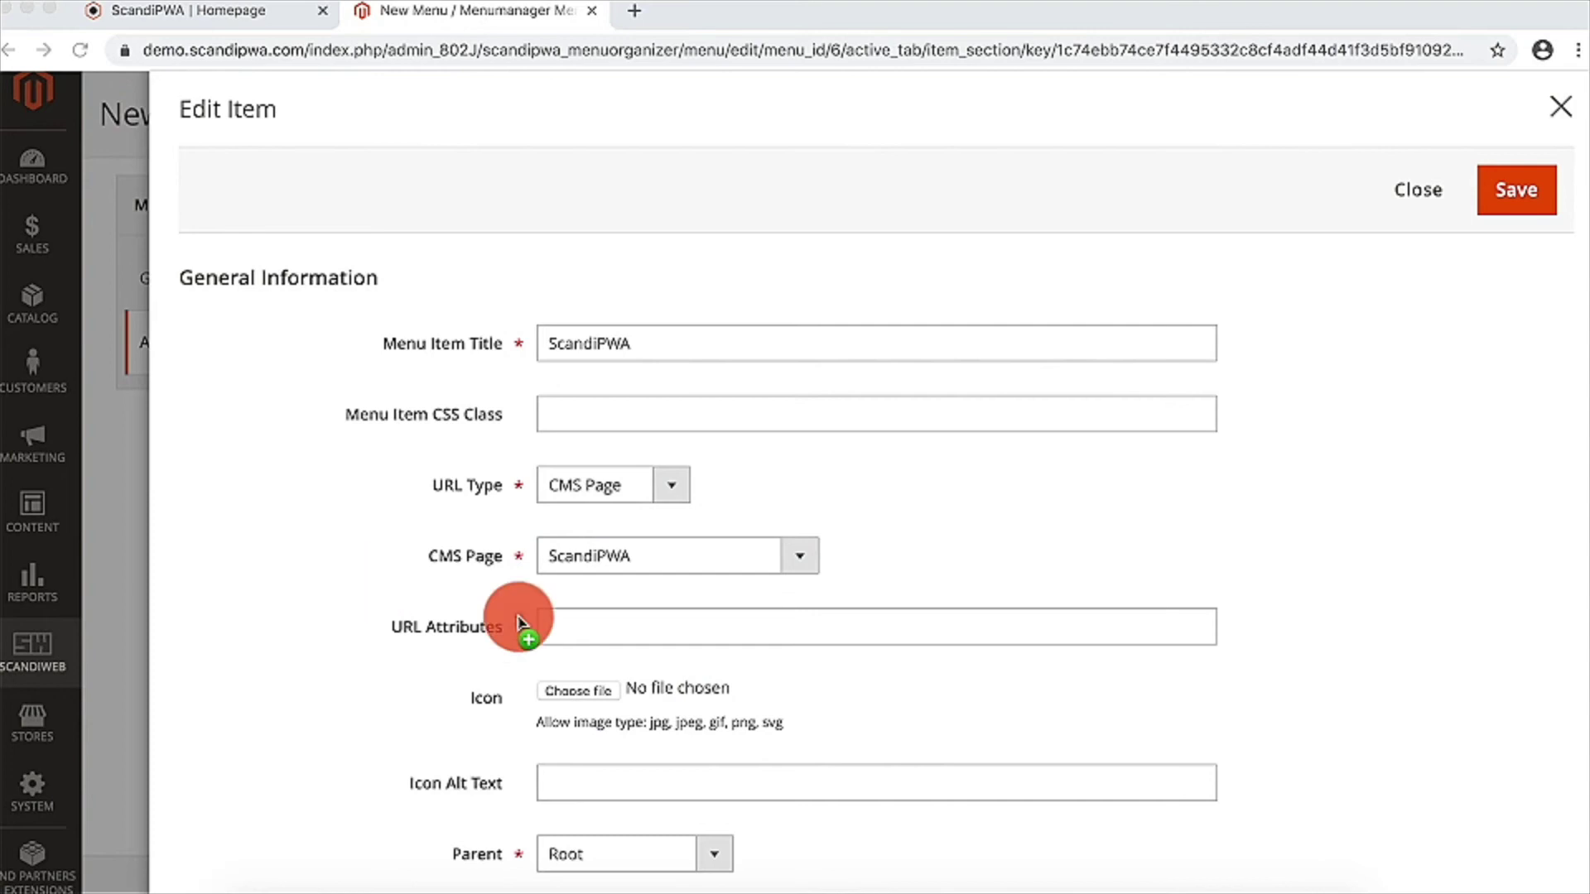
- Give it the SW.jpeg icon, place it under All, and save it
click(580, 690)
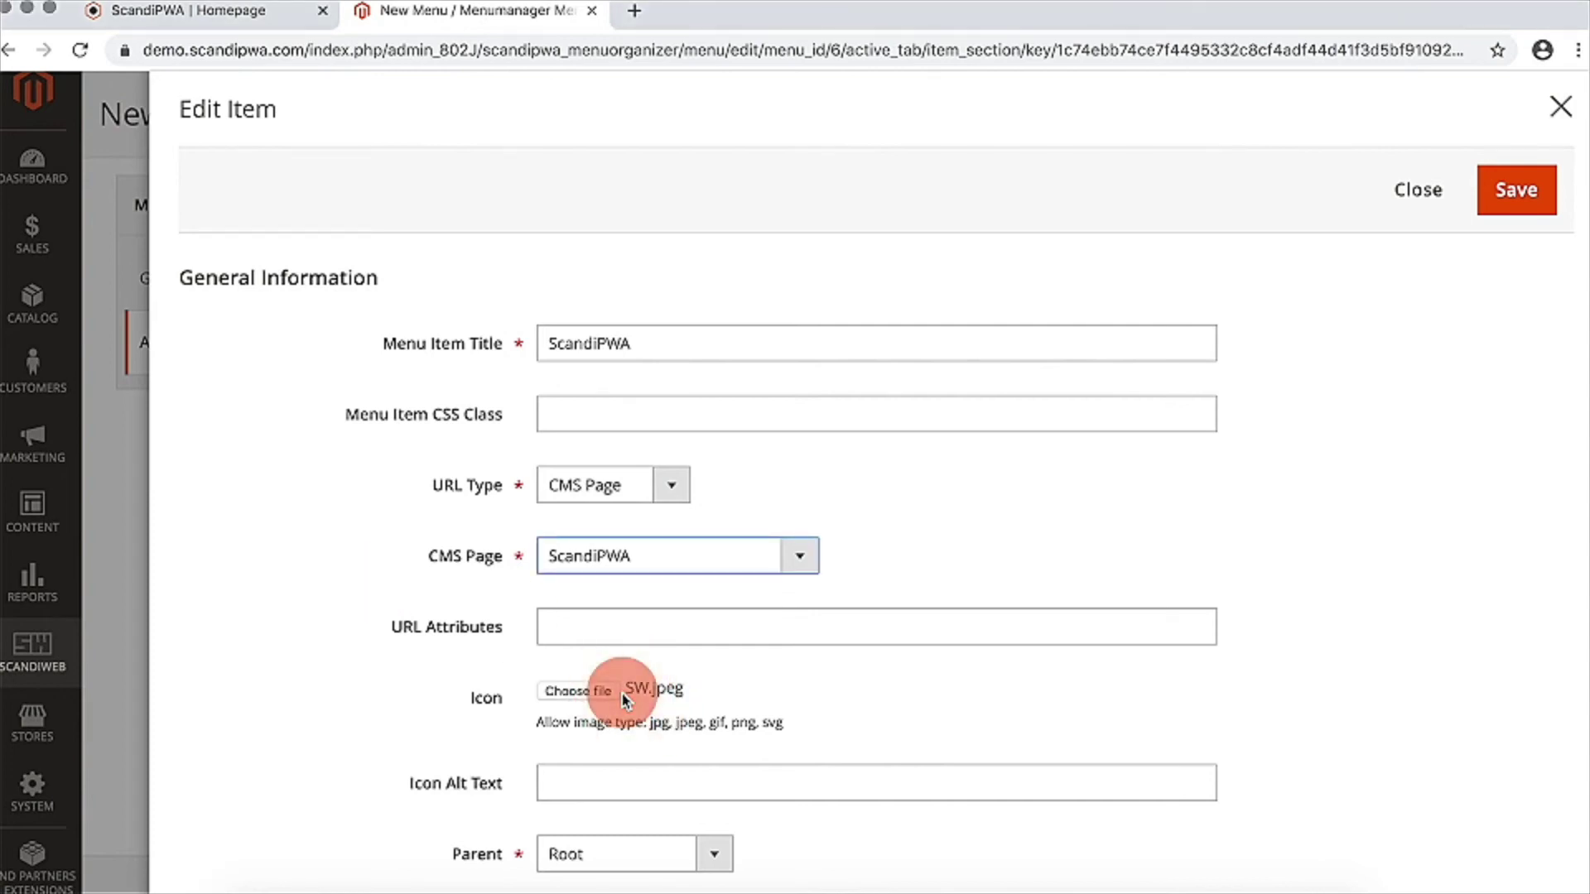
scroll(623, 698, down, 3)
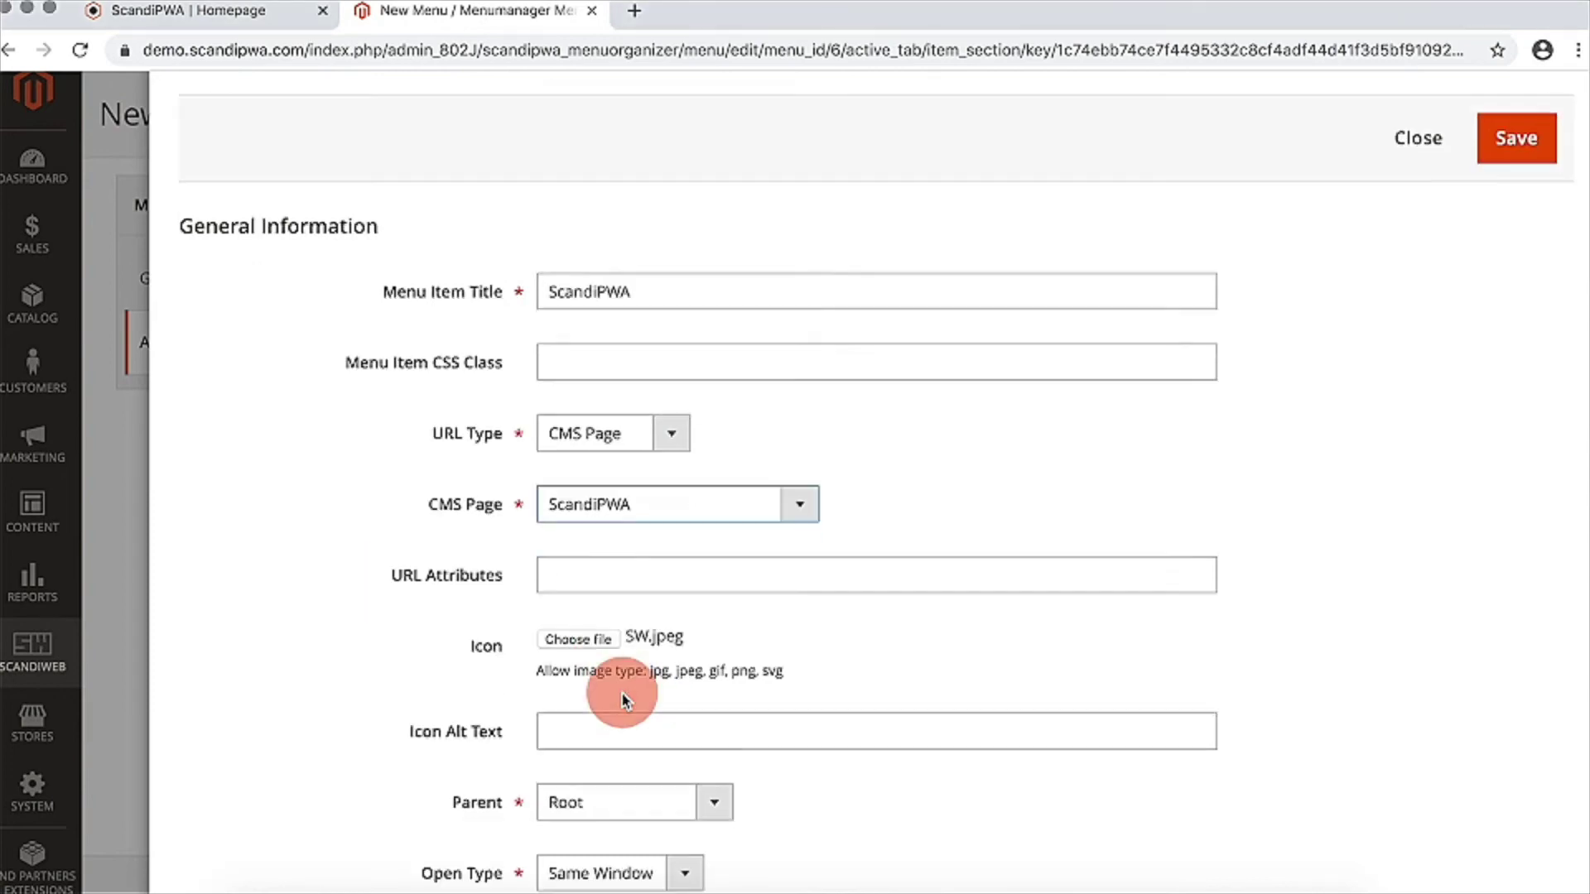
click(615, 629)
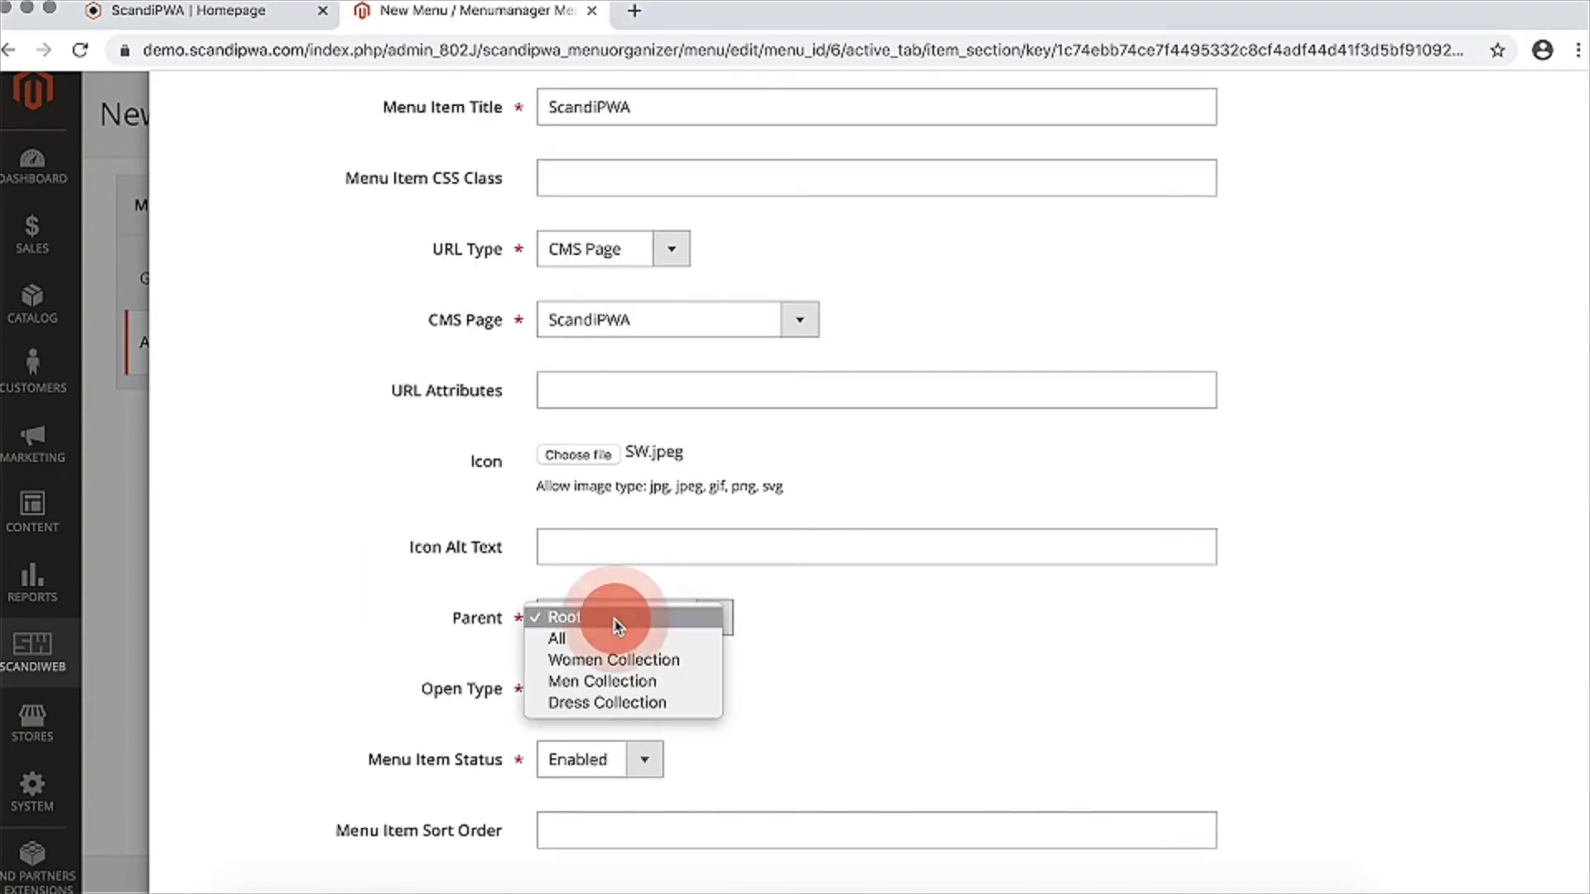
click(613, 639)
scroll(1517, 356, up, 3)
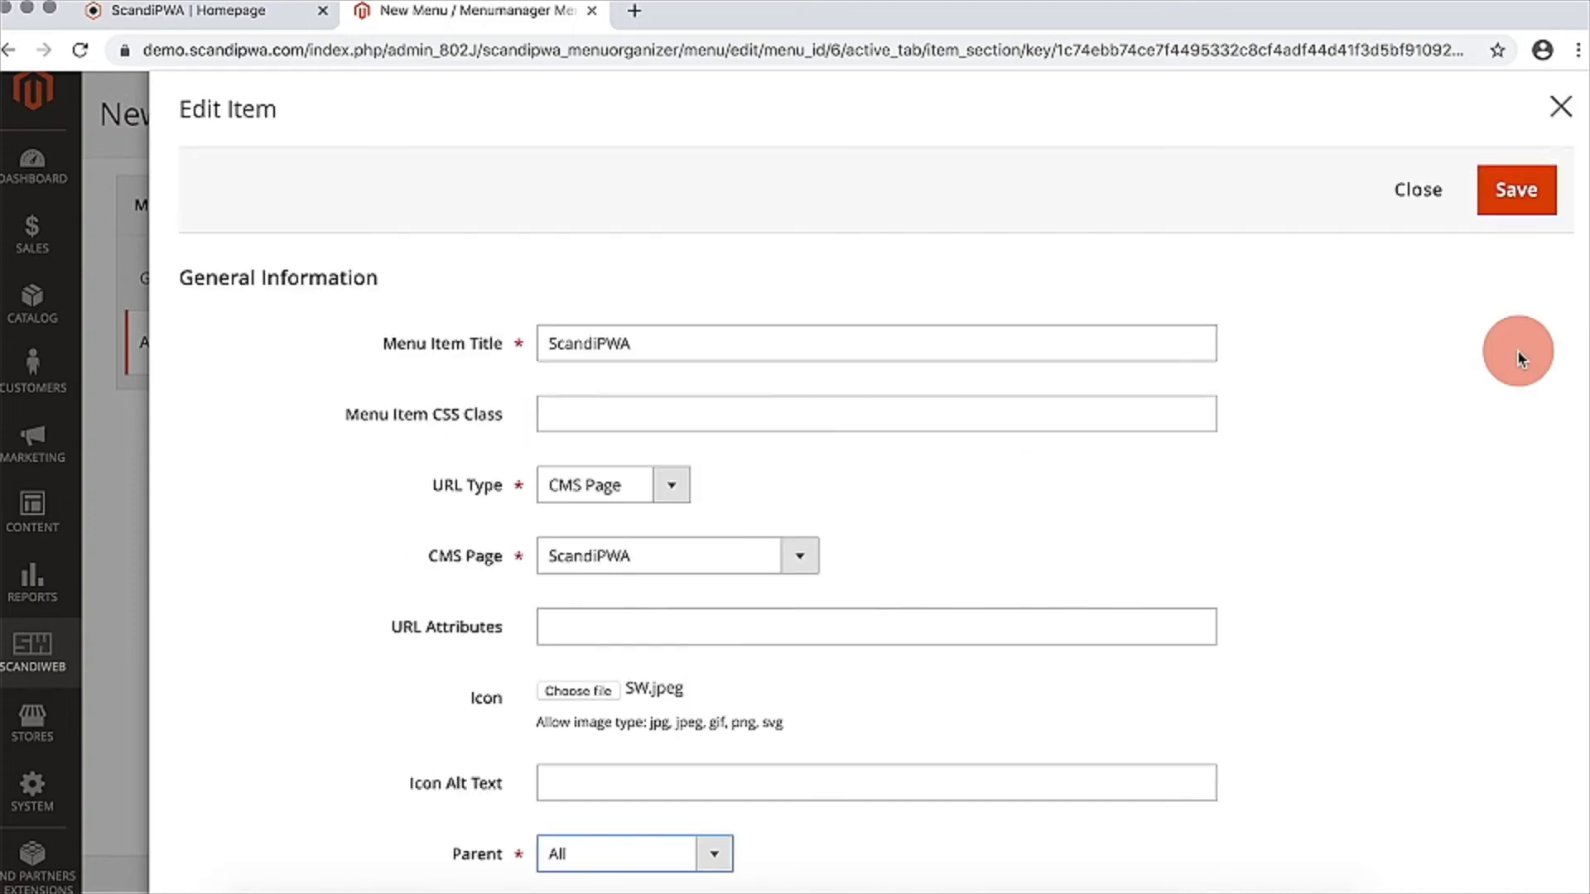
click(1516, 190)
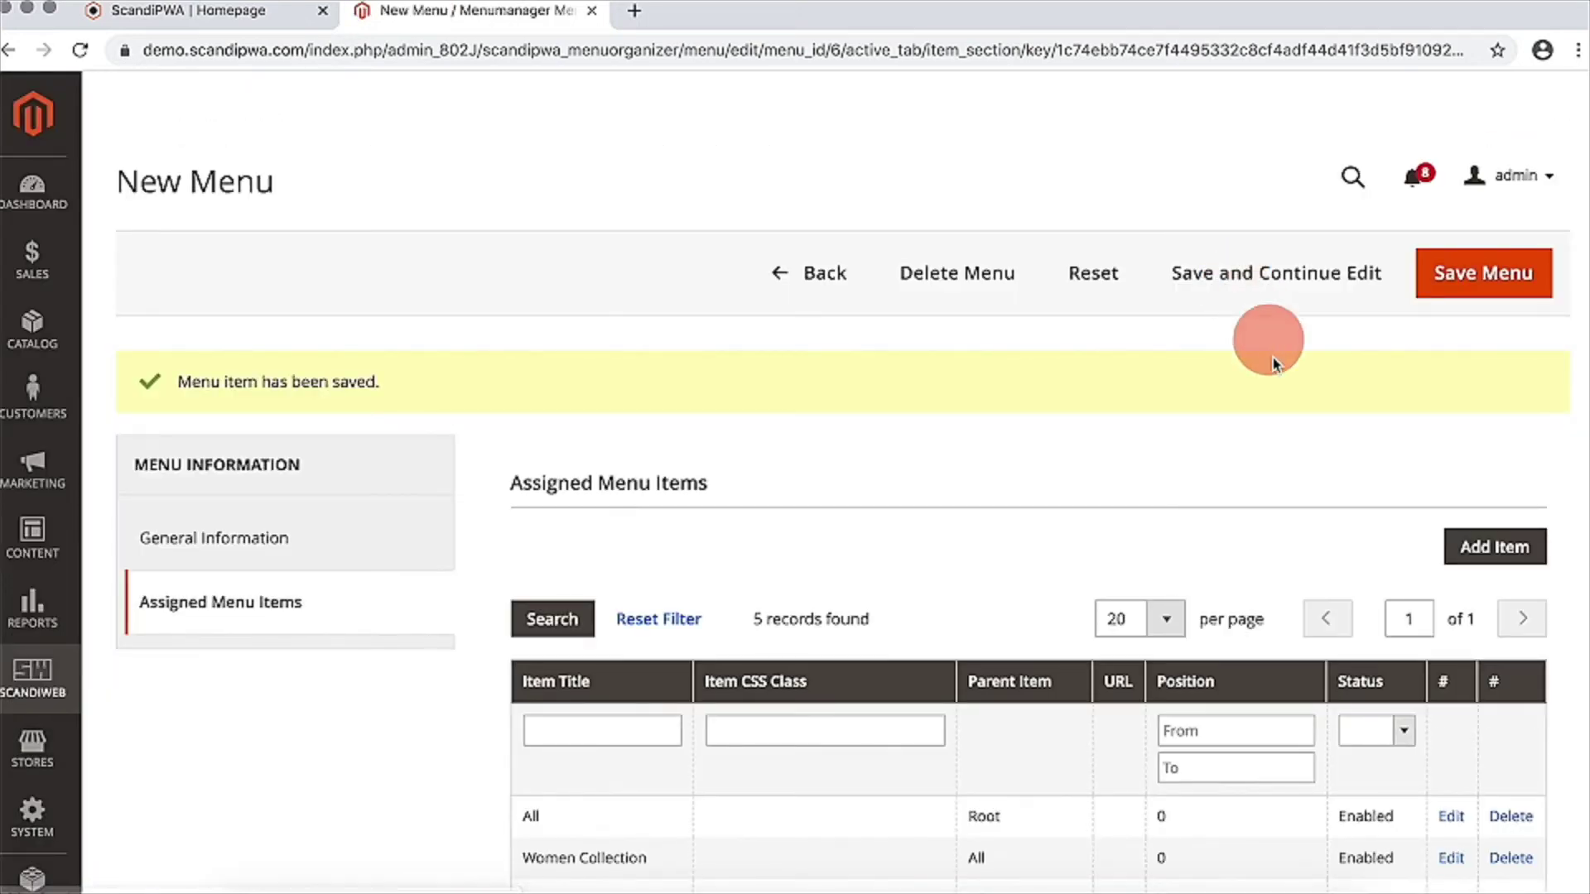
- Save New Menu with its five items, then go to Stores > Configuration
click(1470, 279)
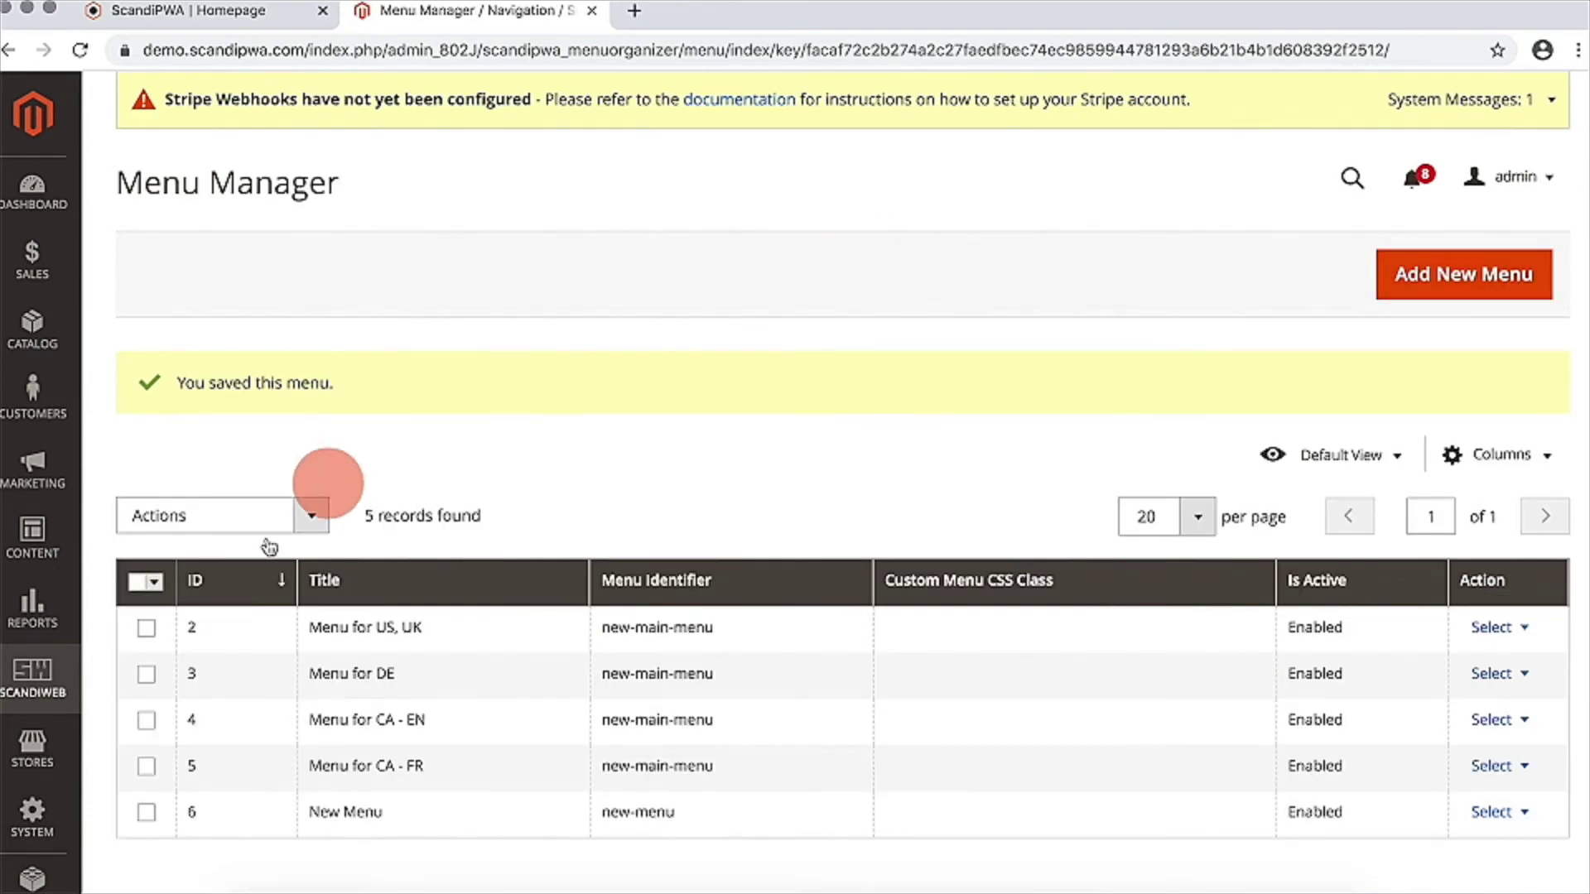
click(56, 760)
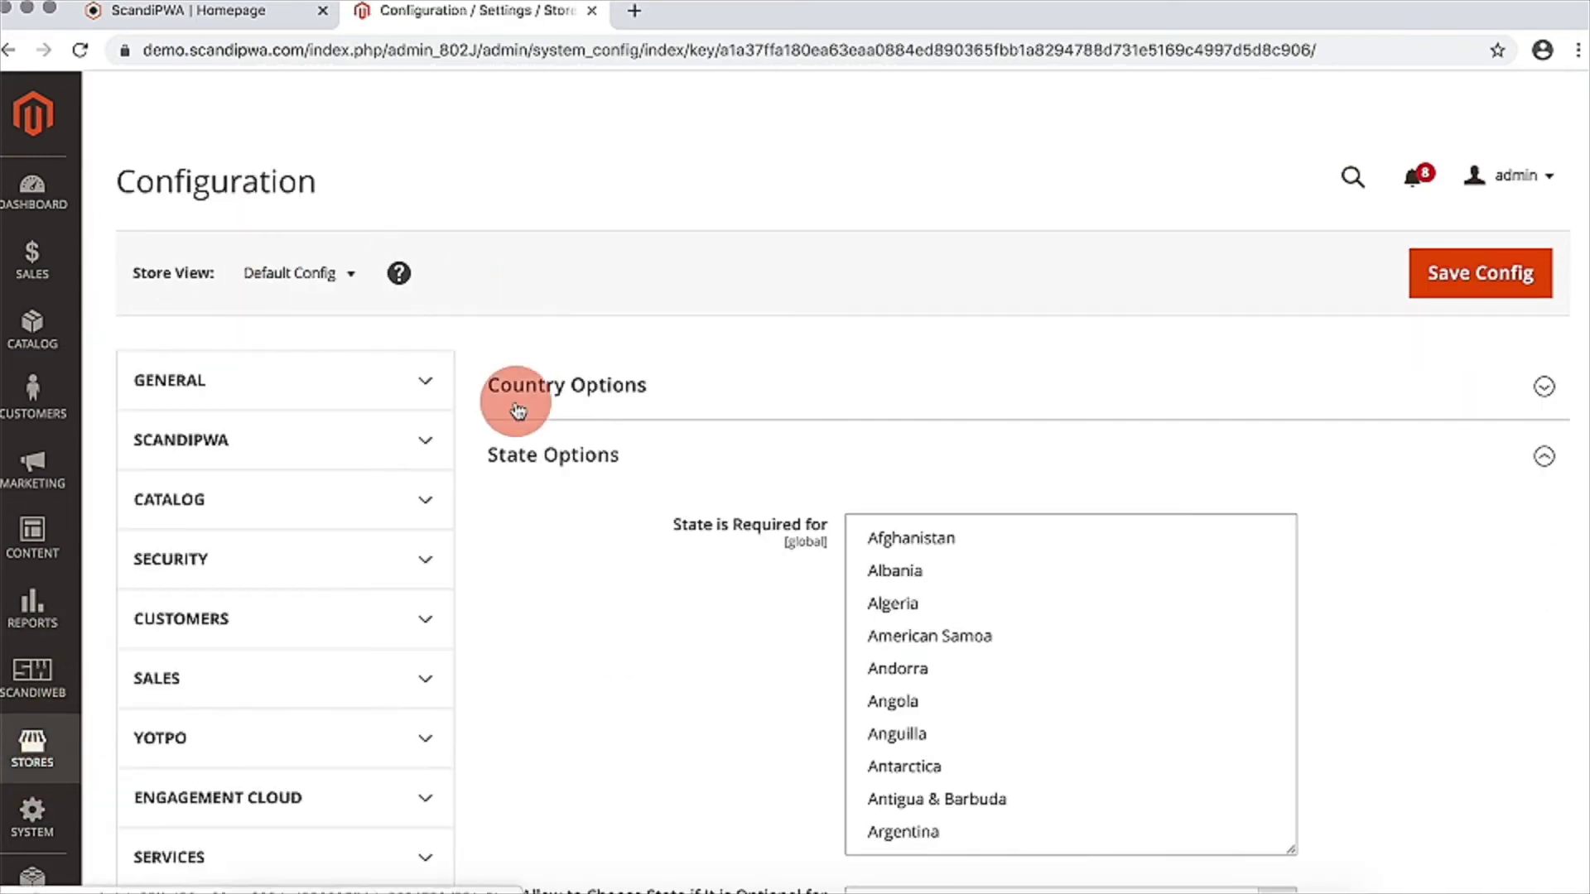
- Open SCANDIPWA Content customization settings scoped to the United States store view
scroll(518, 408, down, 5)
click(413, 505)
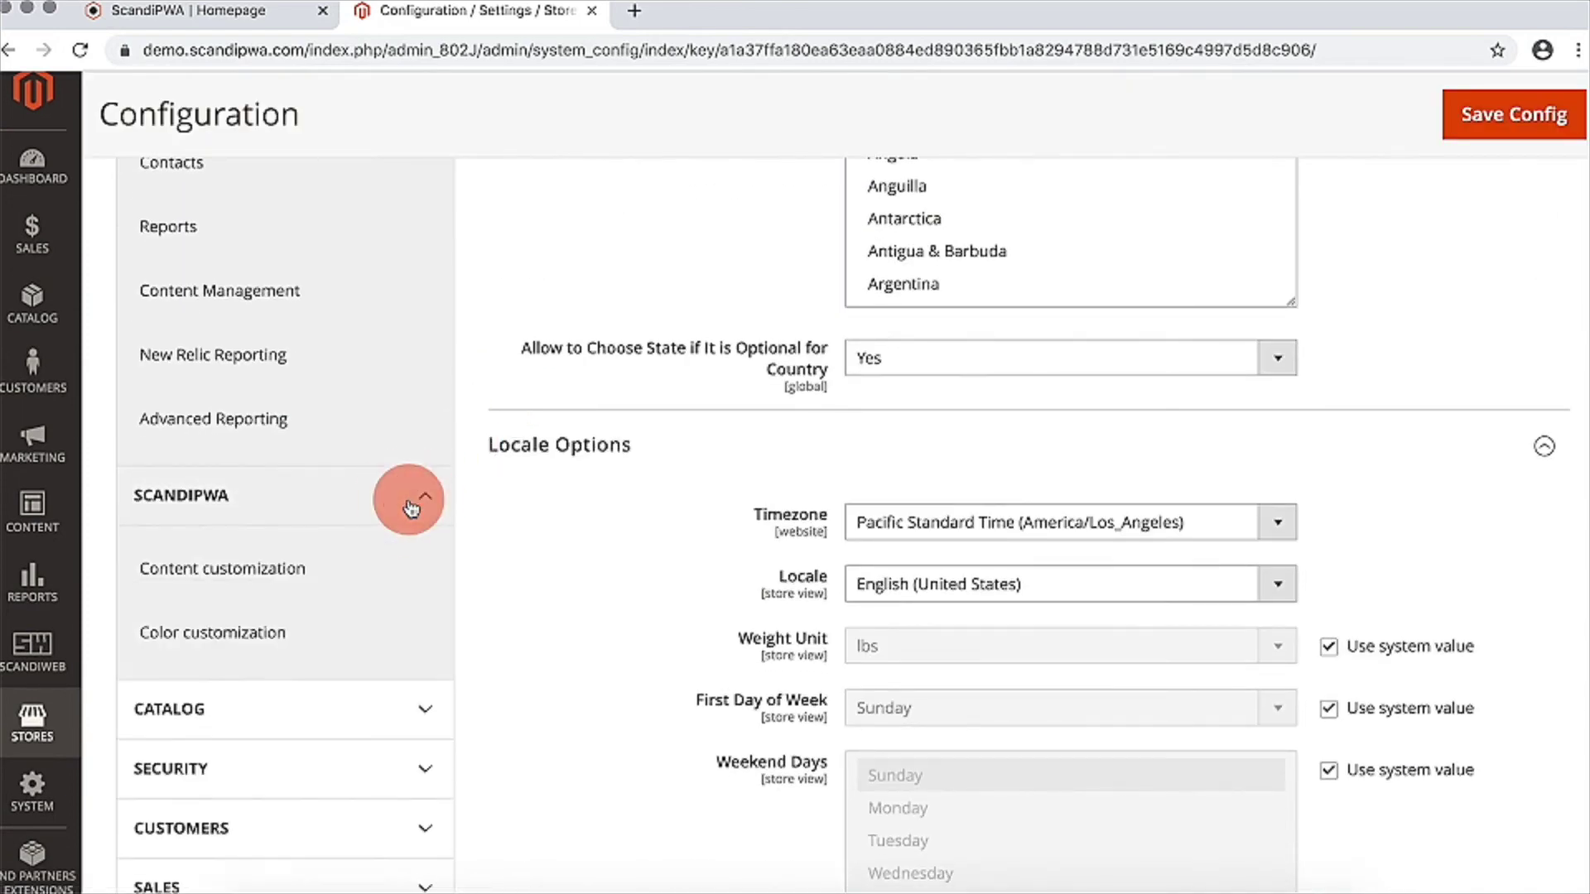
click(356, 573)
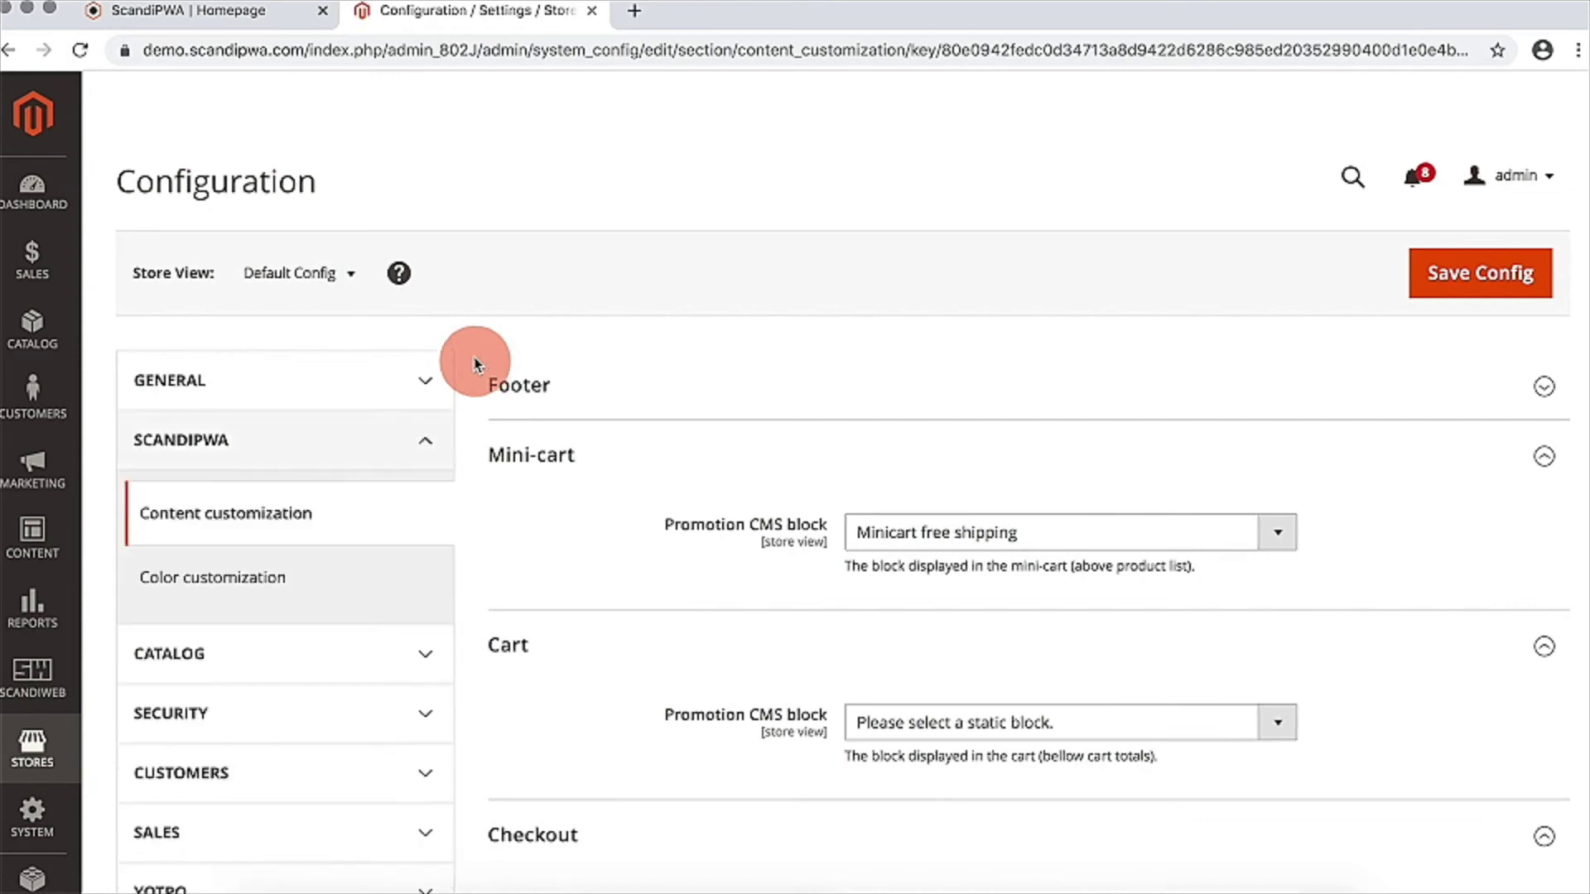
click(302, 273)
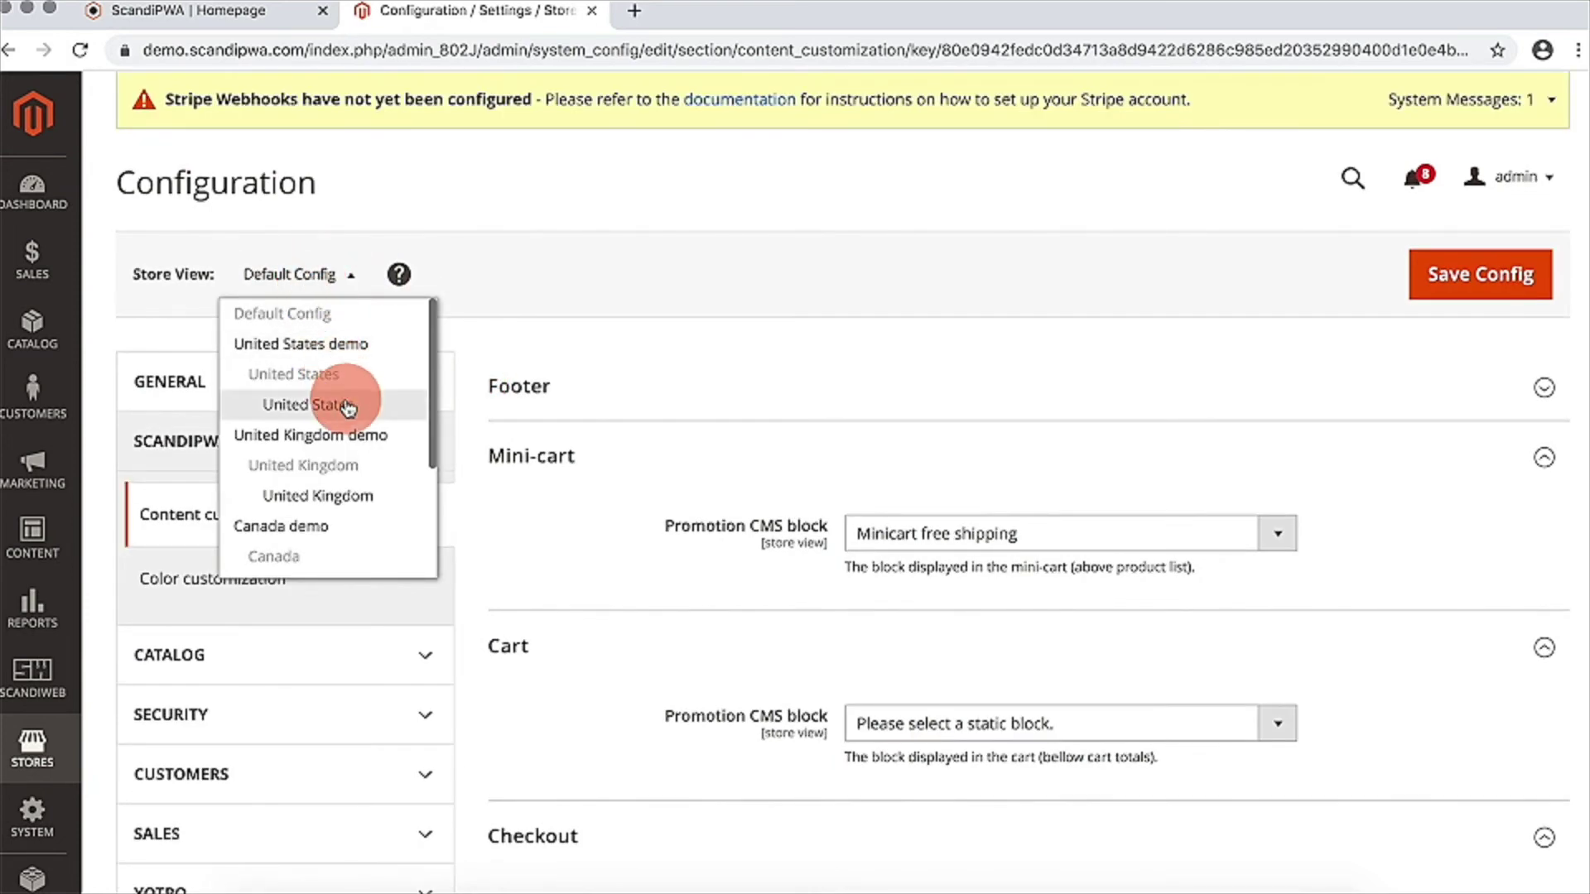
click(346, 405)
click(1008, 272)
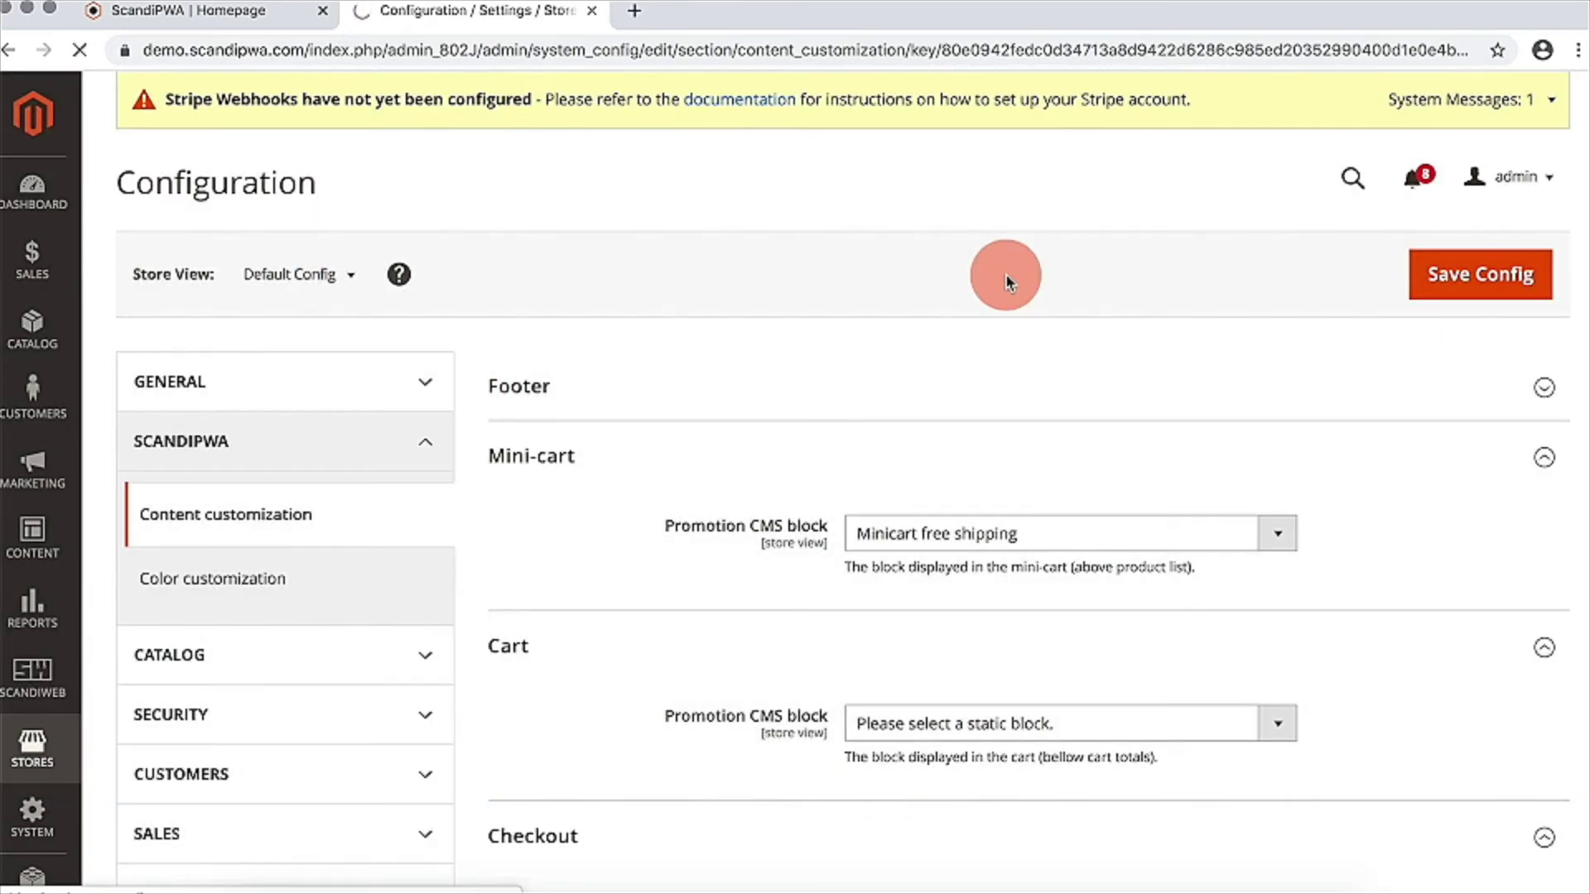
- Override the website default so Menu to display is New Menu, and save the config
scroll(1112, 490, down, 8)
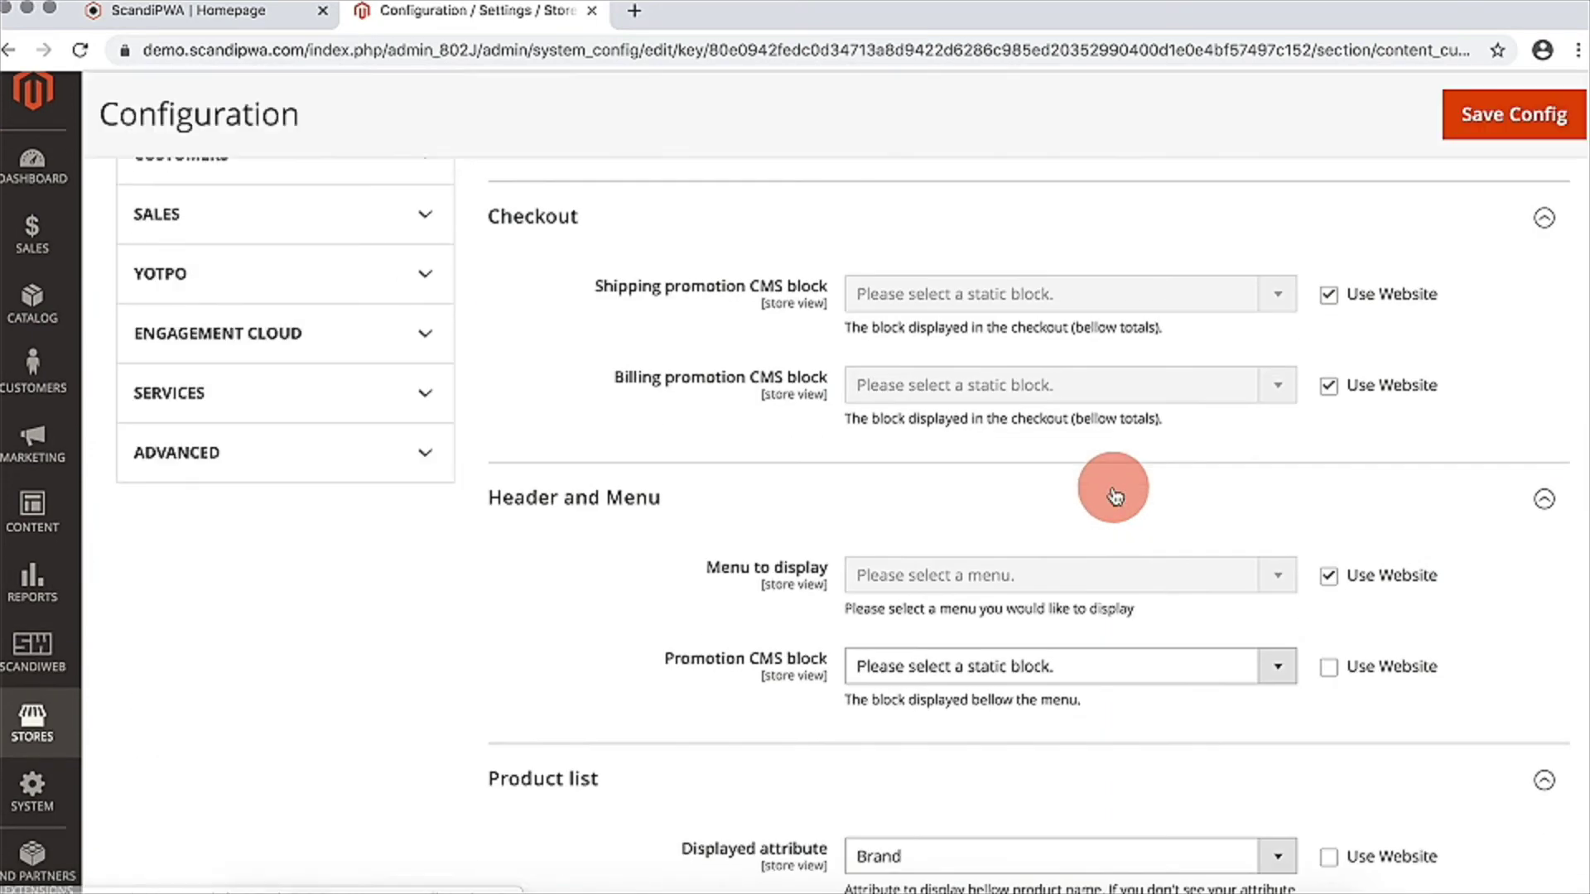
scroll(1114, 494, down, 2)
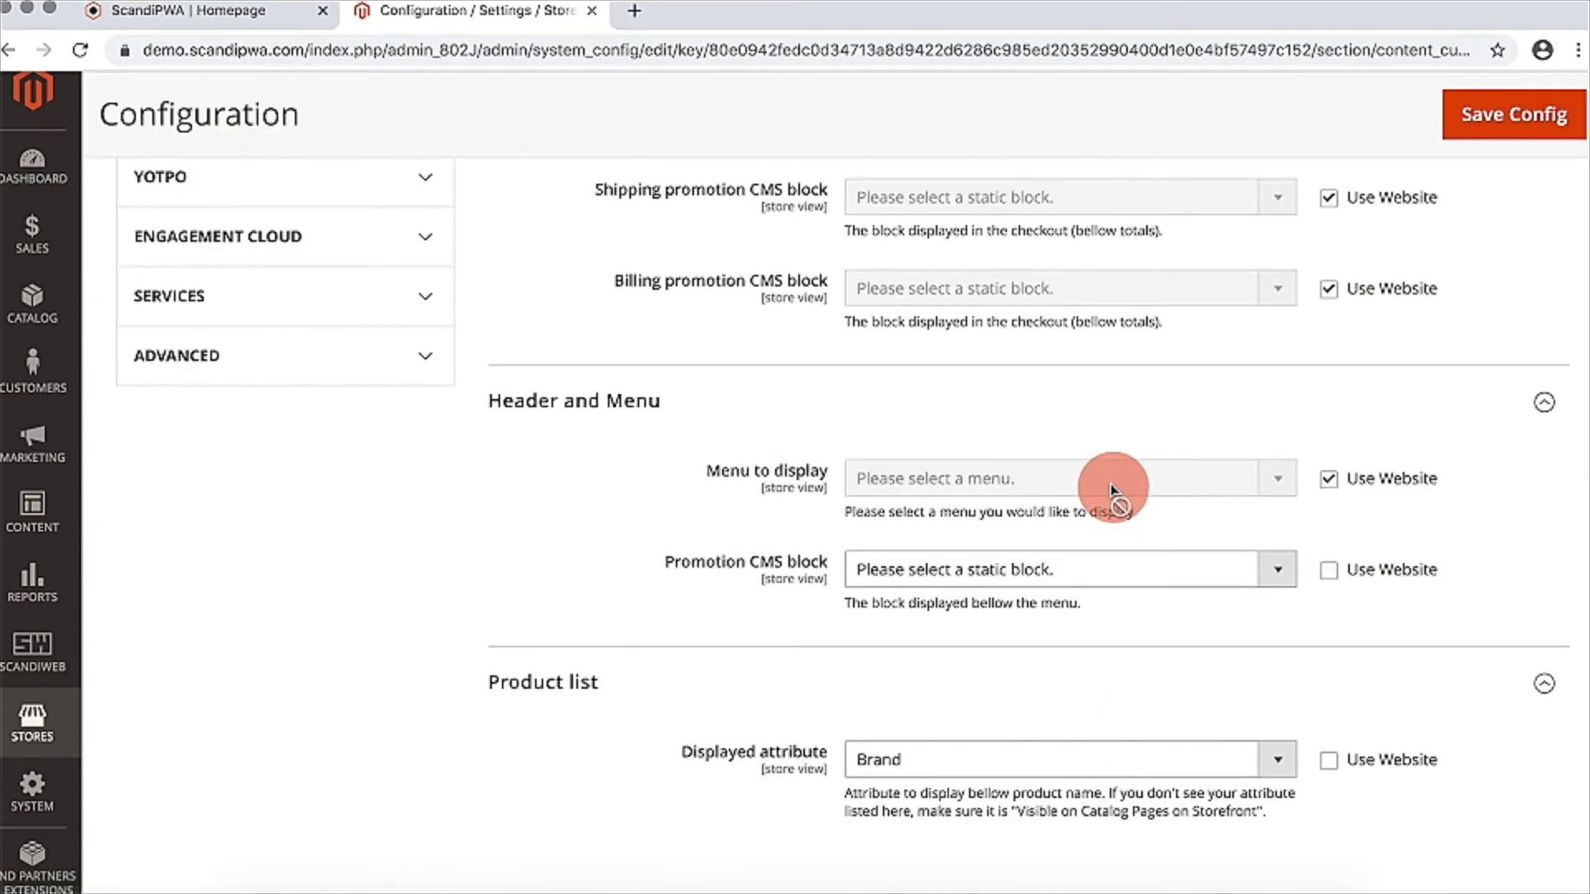
click(1323, 489)
click(1242, 479)
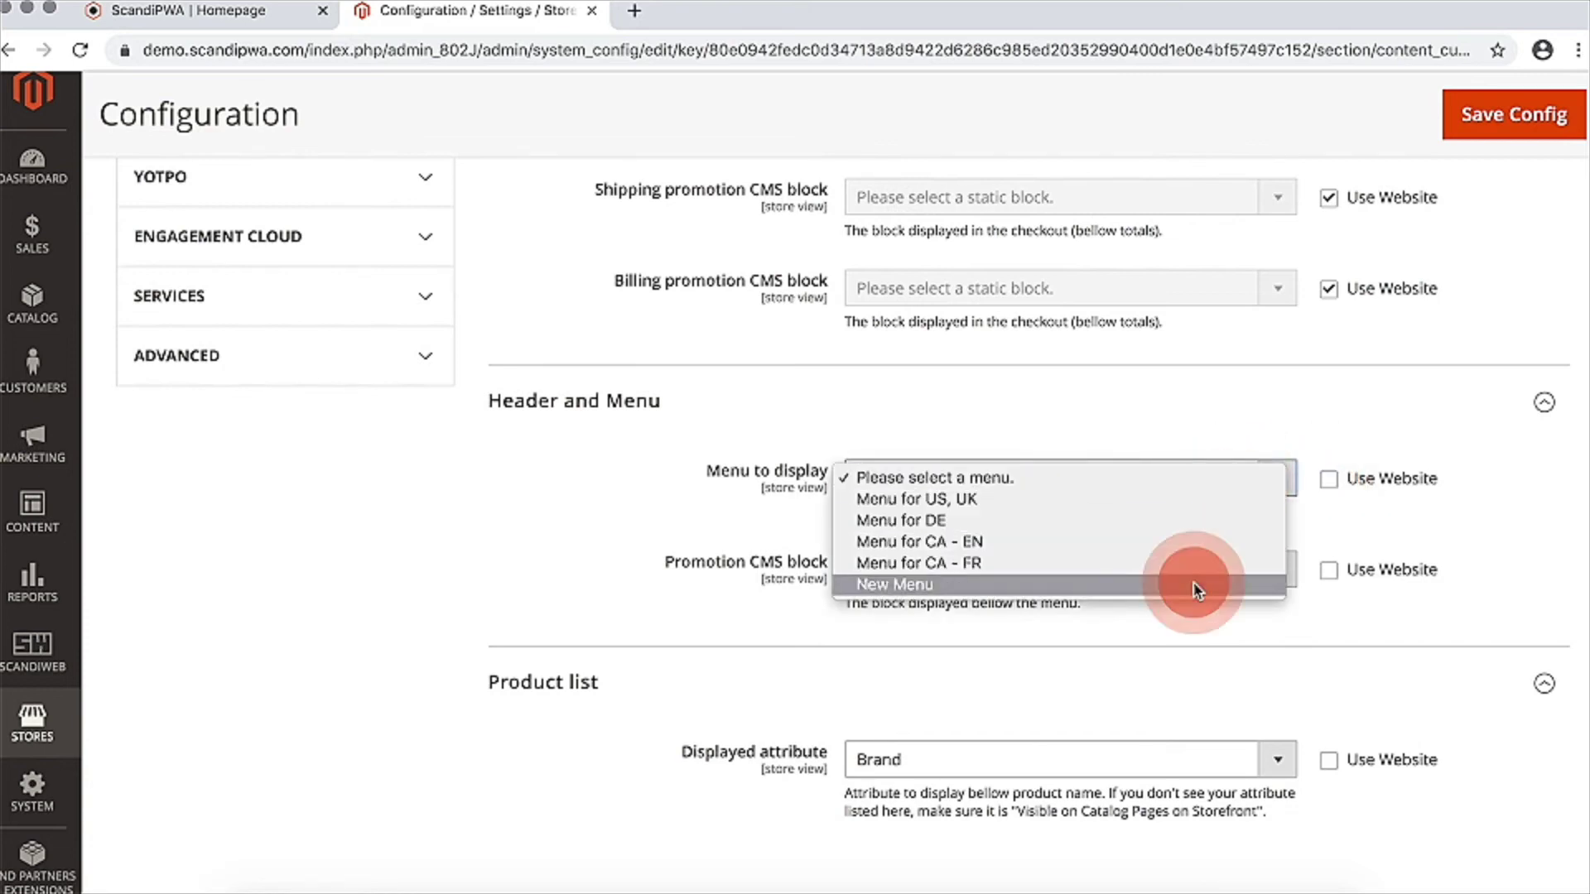
click(1193, 585)
click(1470, 114)
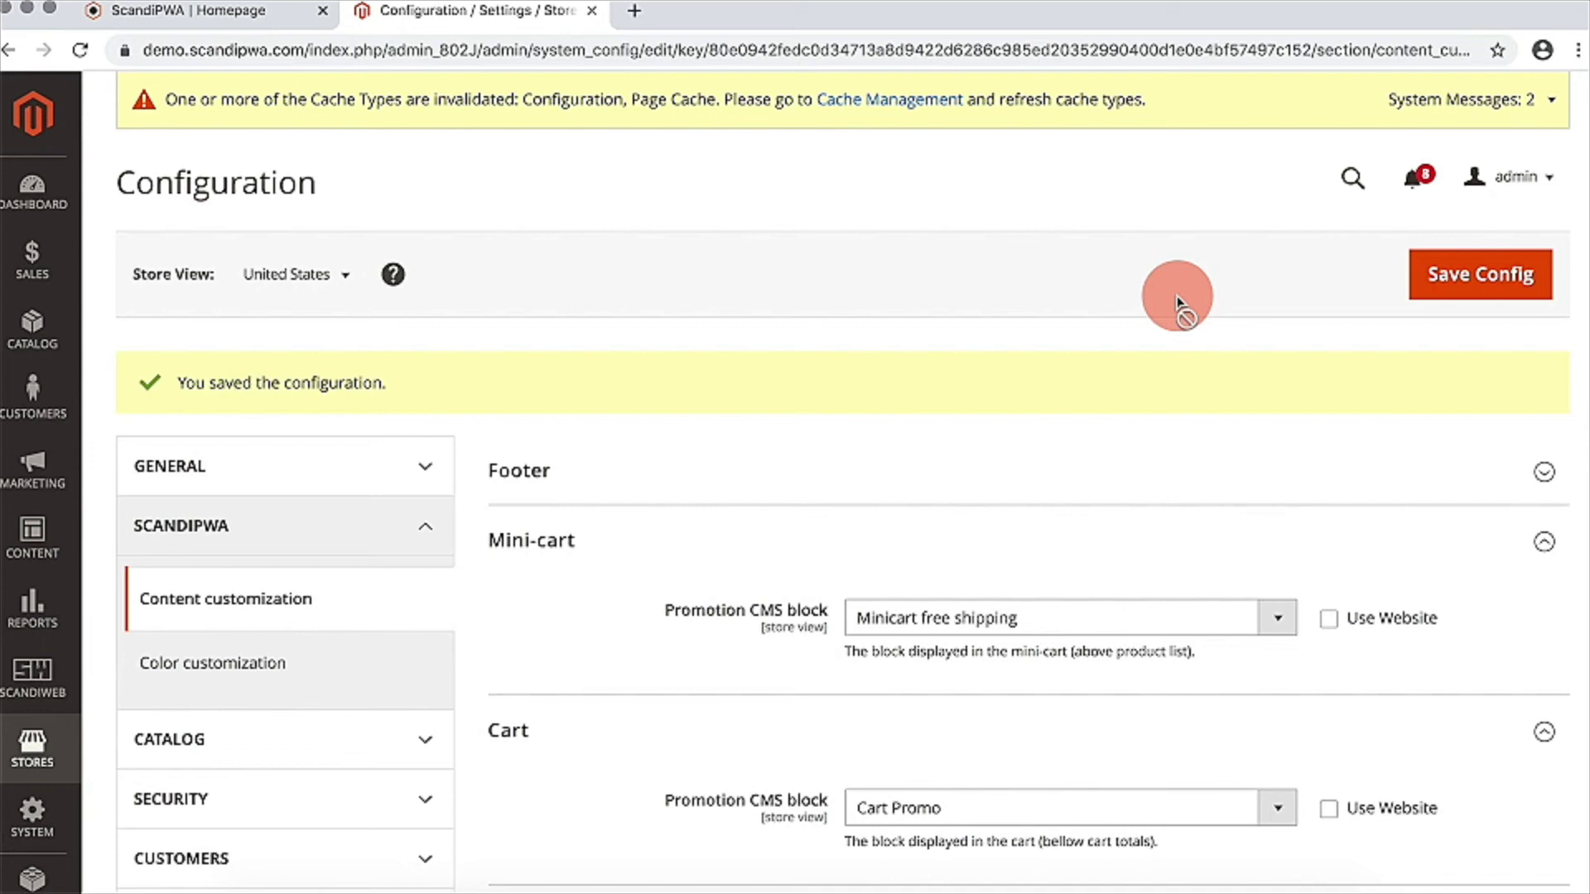
- Refresh the invalidated Page Cache and Configuration cache types in Cache Management
click(842, 107)
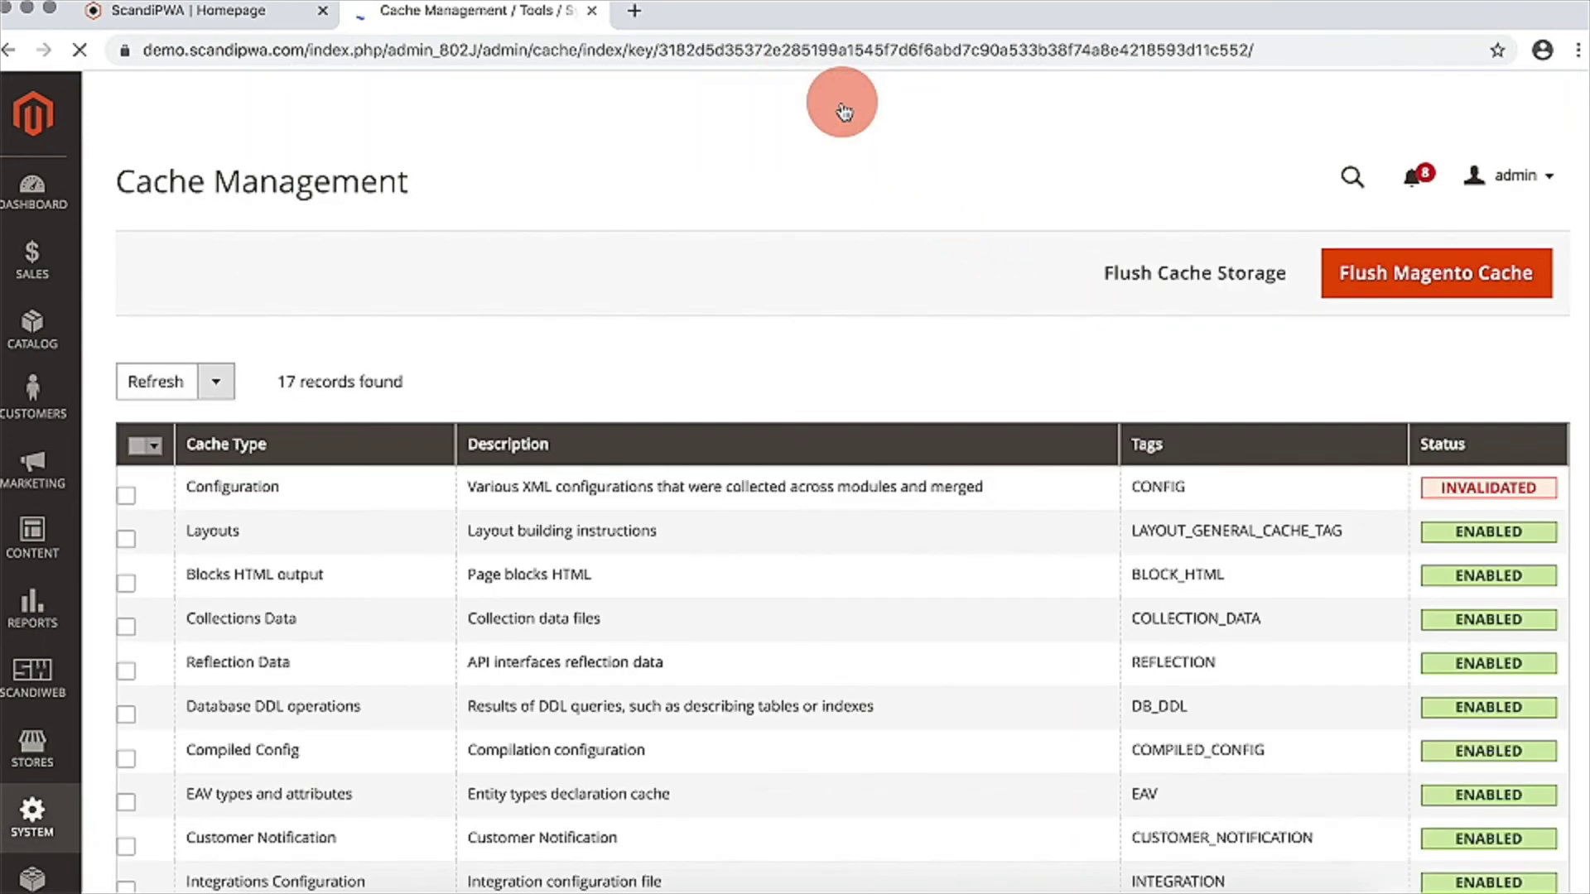
scroll(852, 579, down, 5)
click(812, 658)
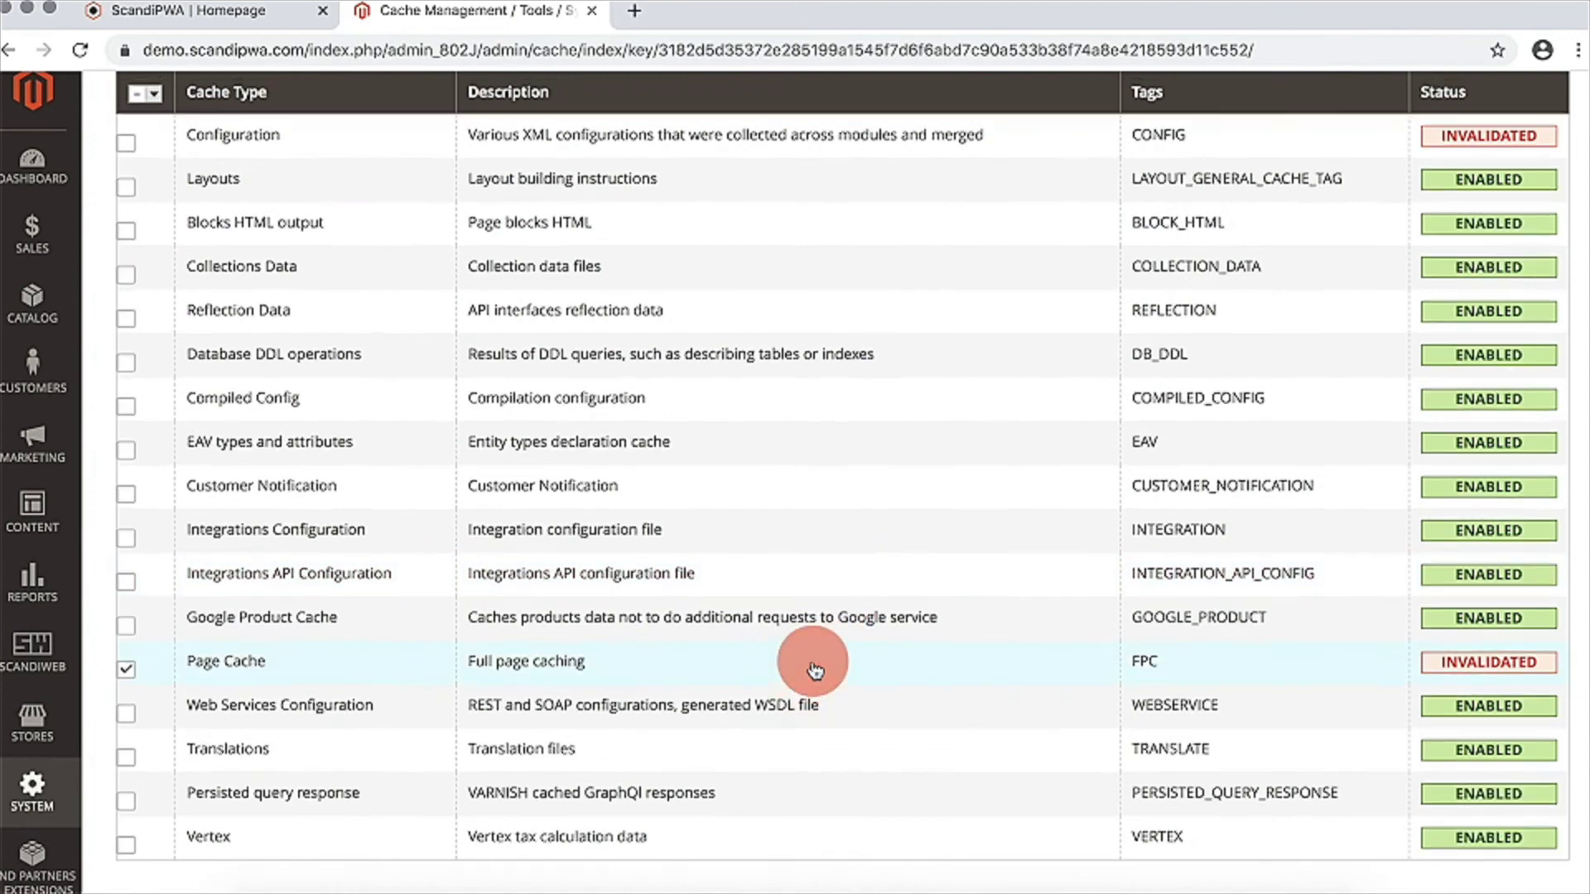
scroll(799, 530, up, 3)
click(807, 379)
click(298, 276)
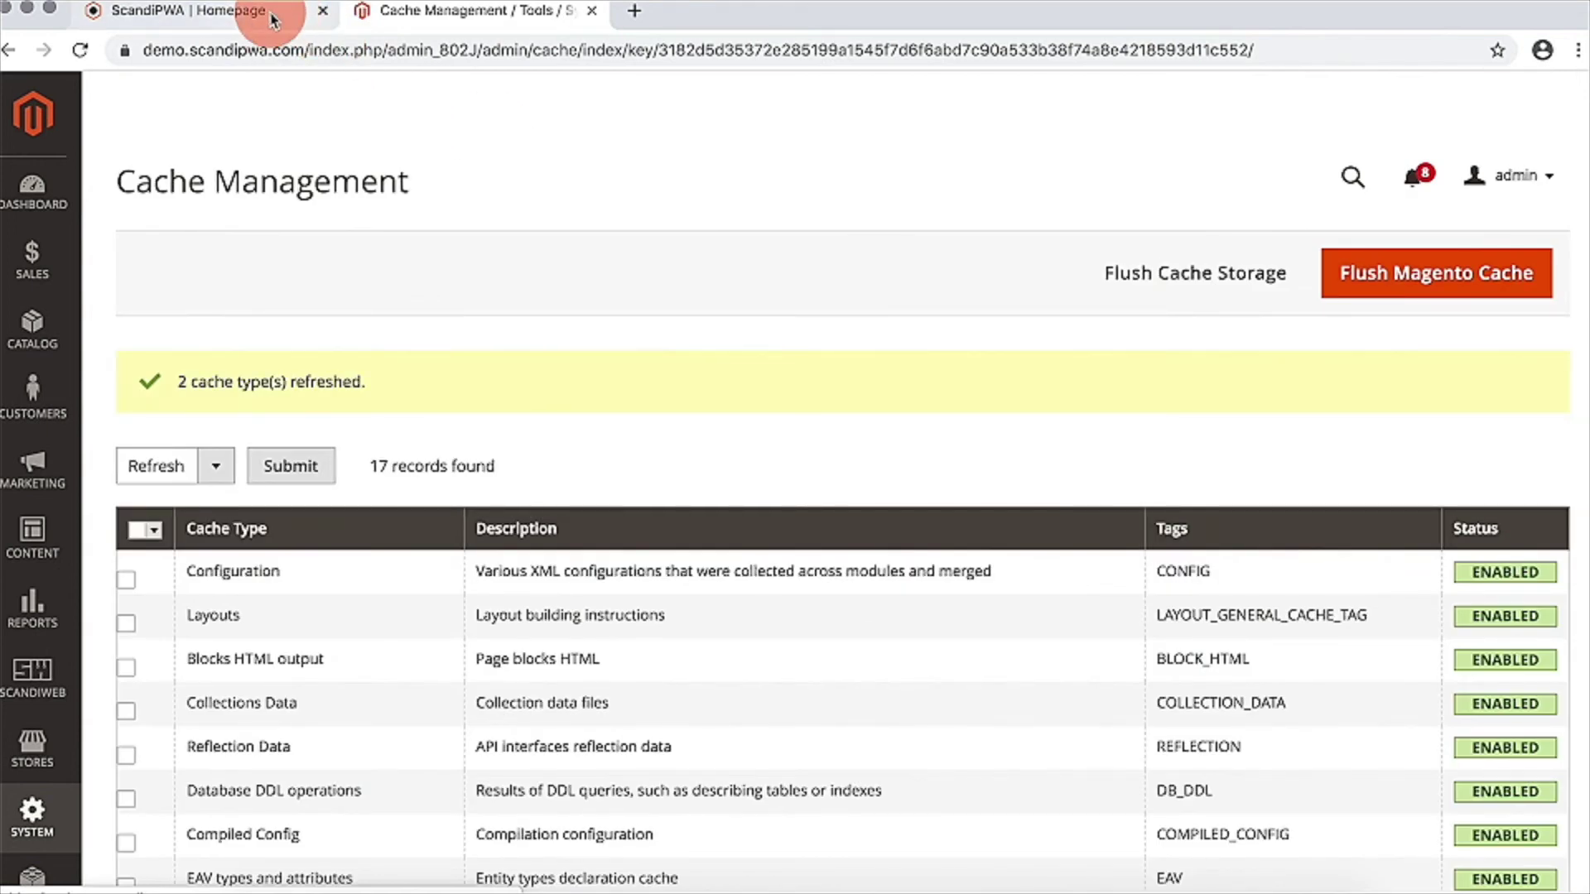
- Reload the storefront, open the ScandiPWA page from the side menu, then recheck the menu
click(271, 18)
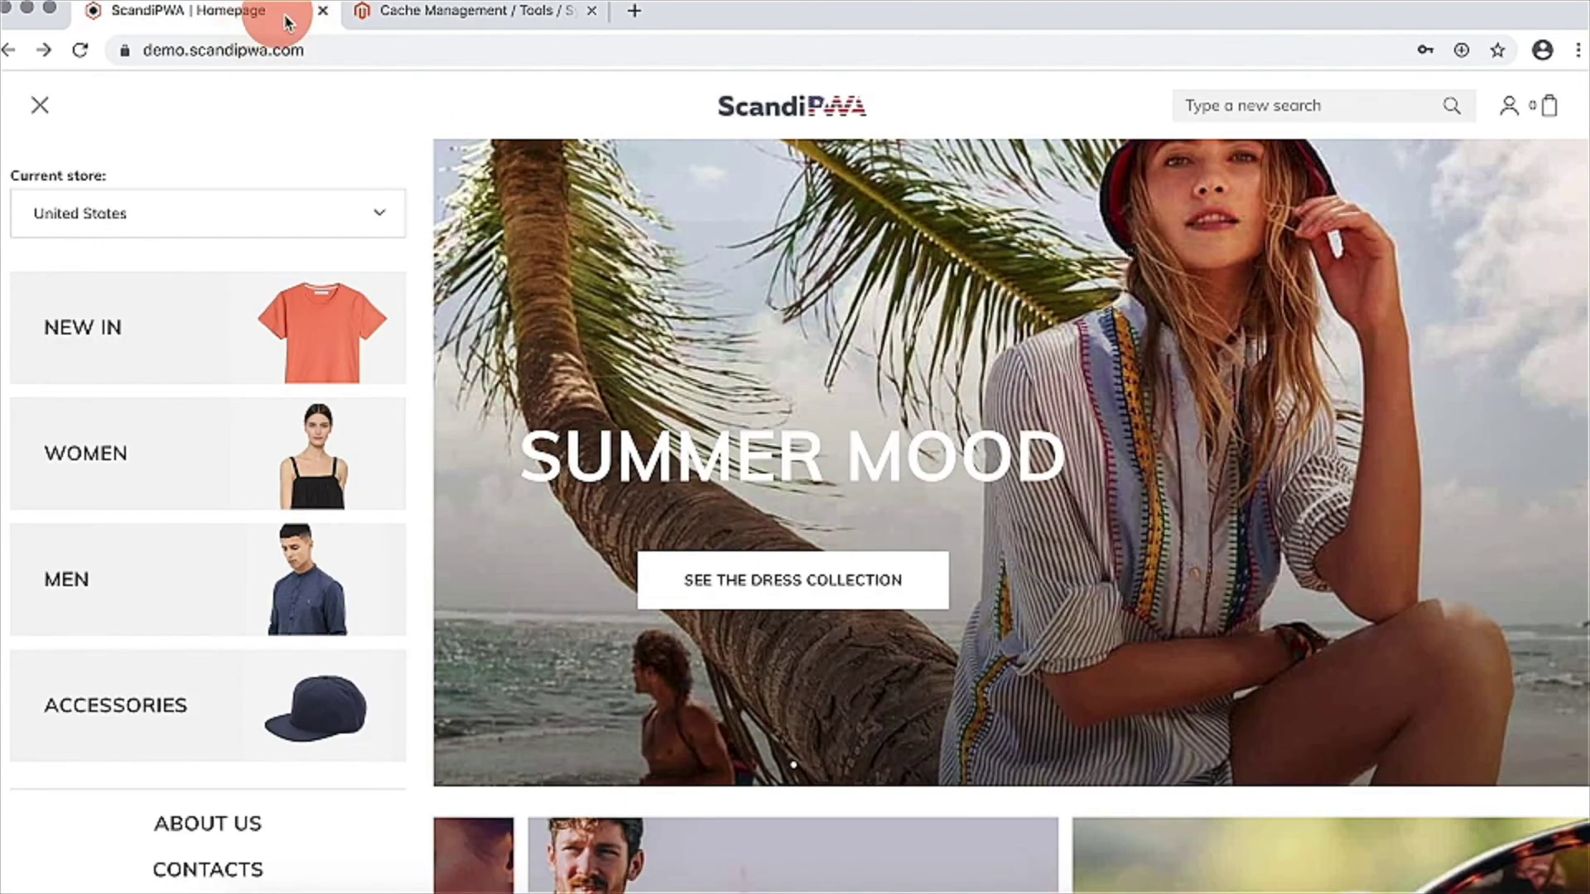
key(super+r)
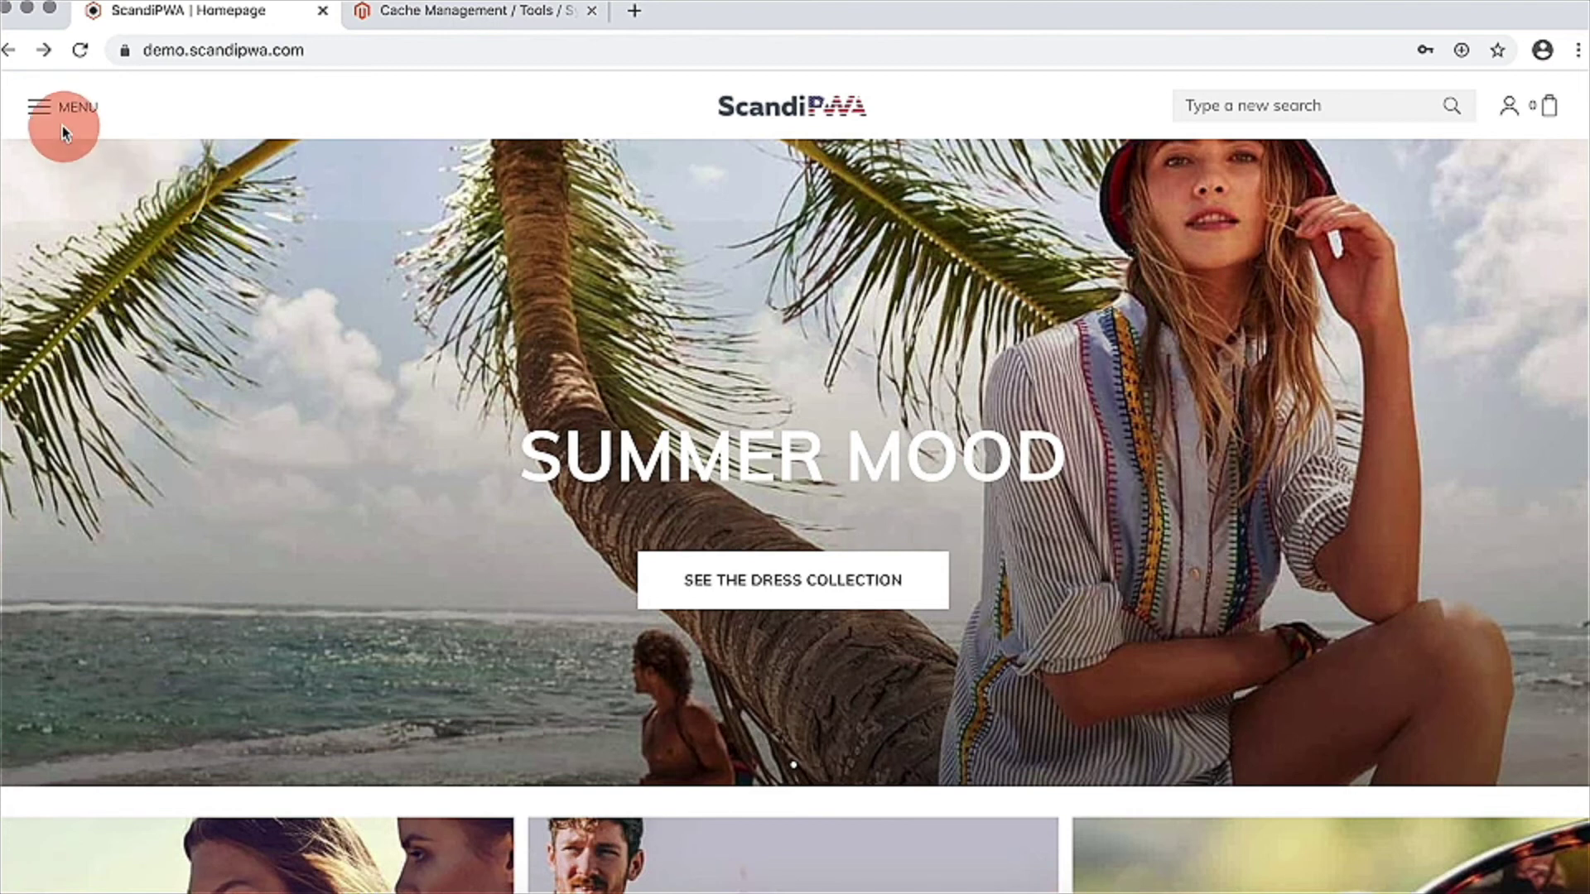
click(60, 108)
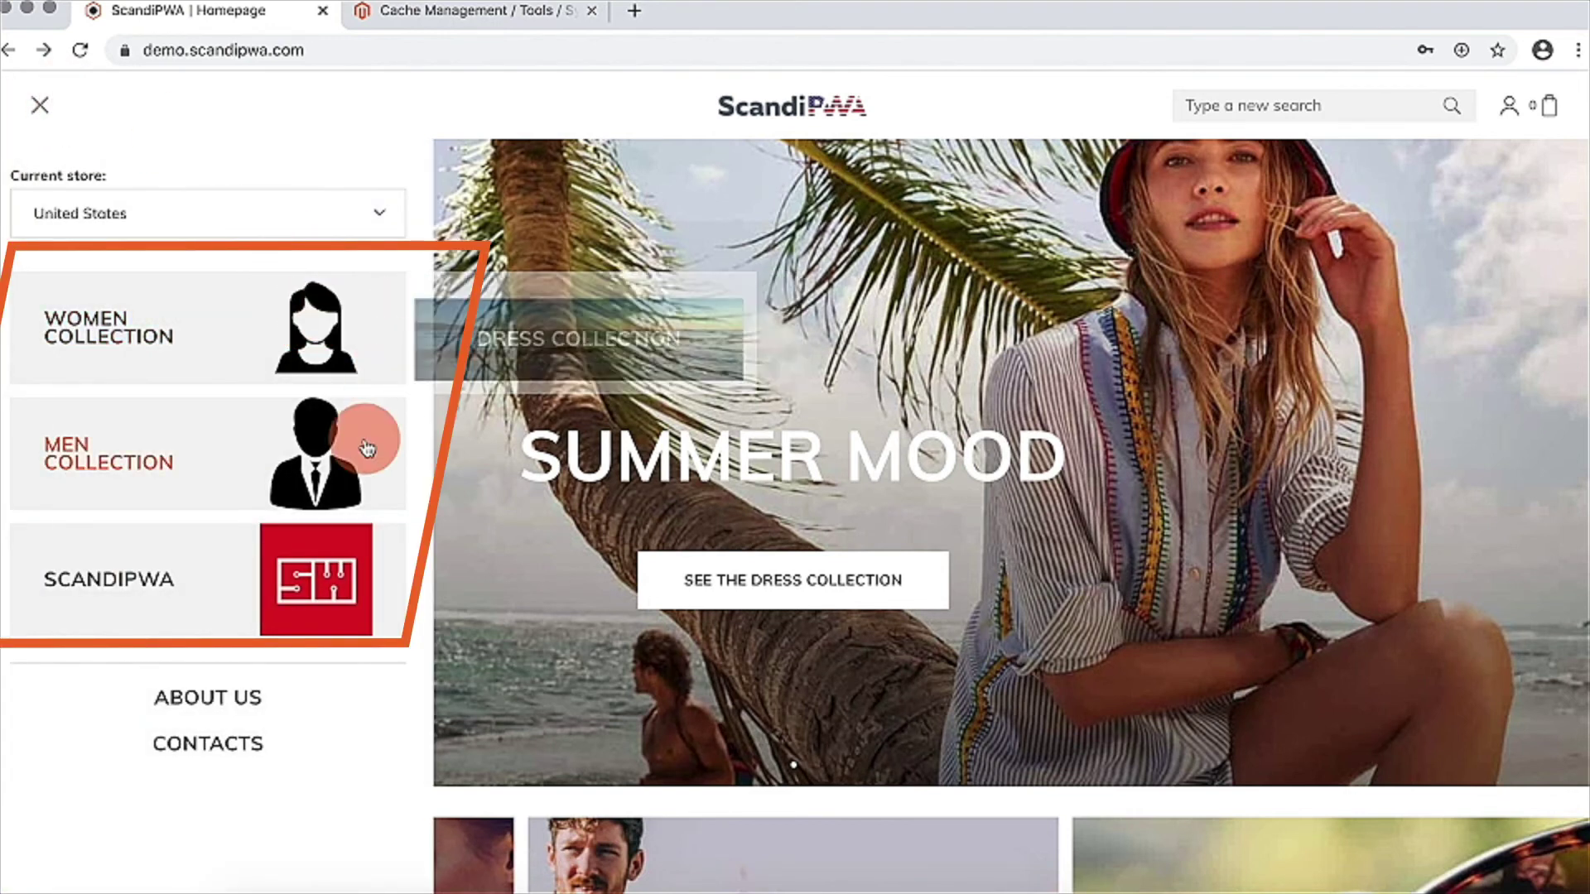
click(266, 596)
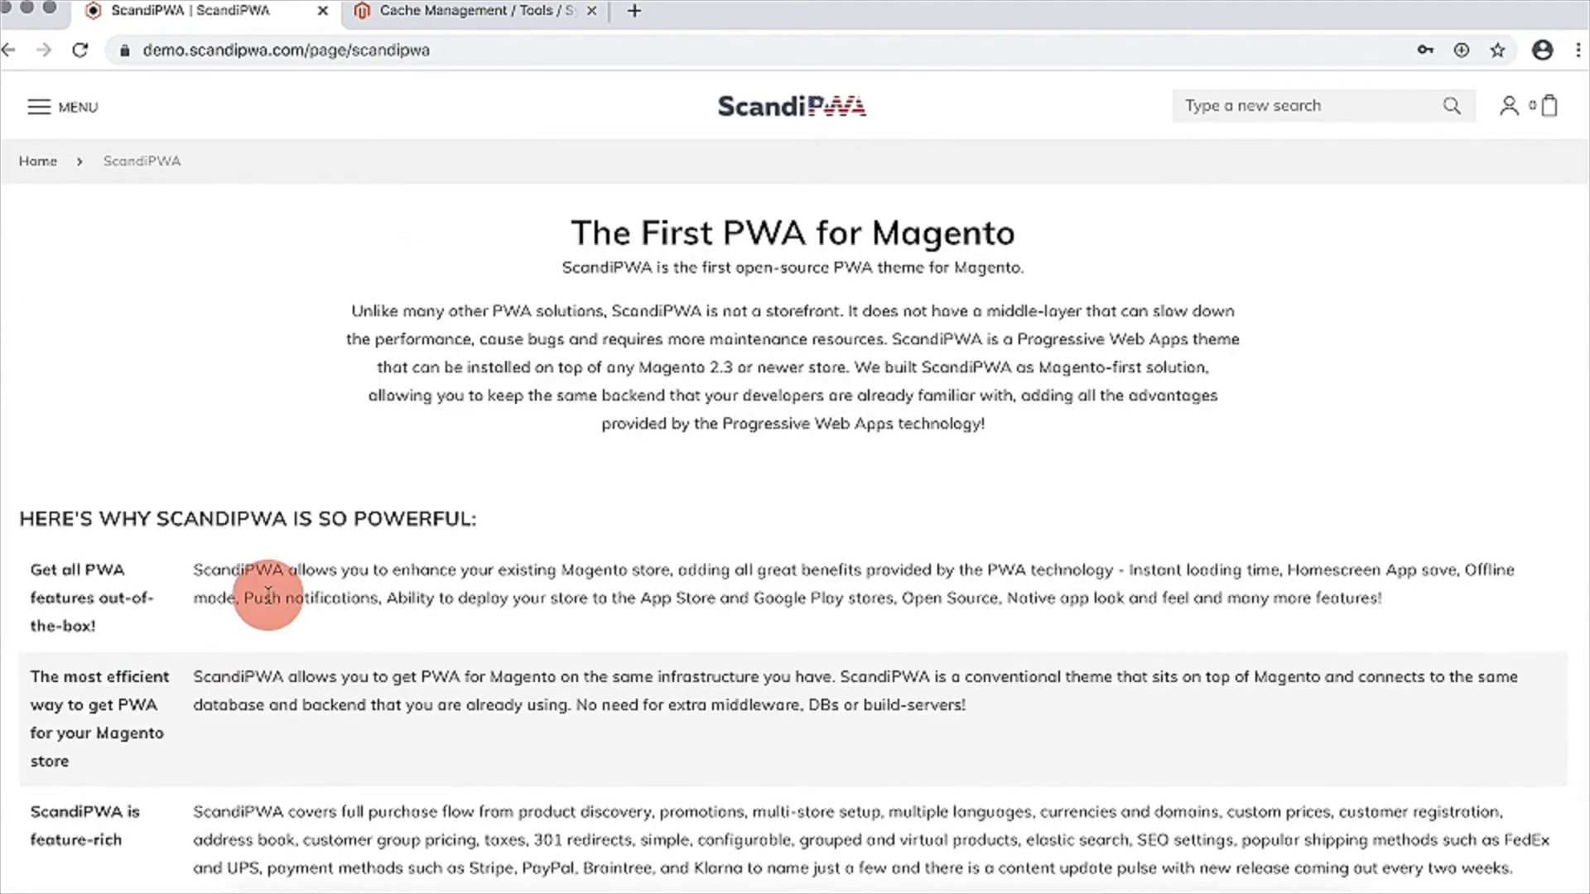
scroll(265, 596, left, 5)
click(80, 121)
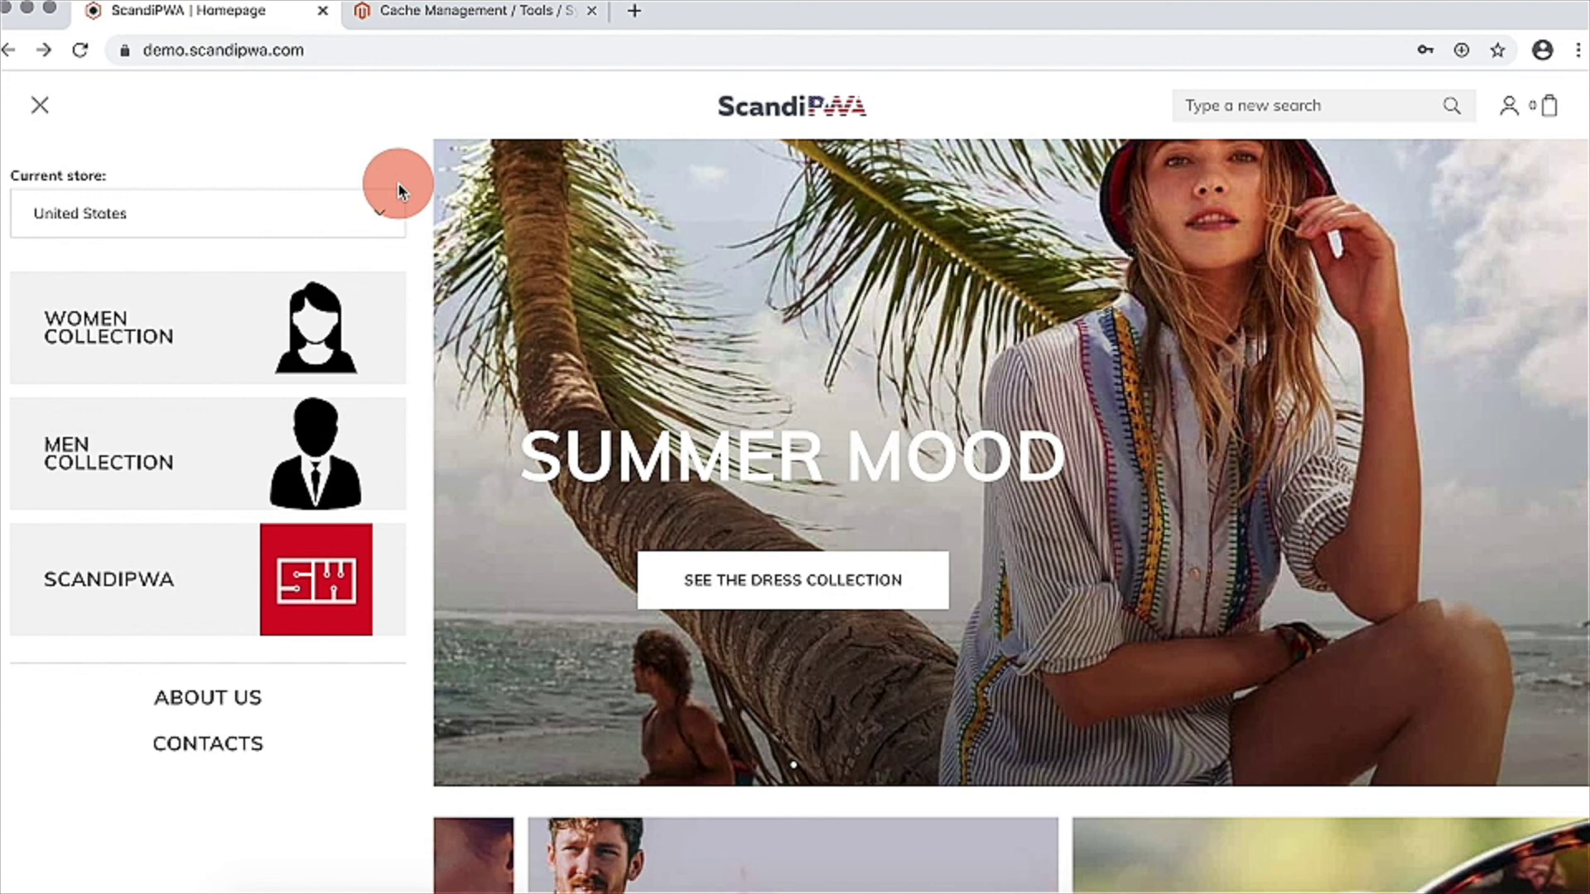
- Edit New Menu in Scandiweb Menu Manager and show its assigned menu items
click(447, 18)
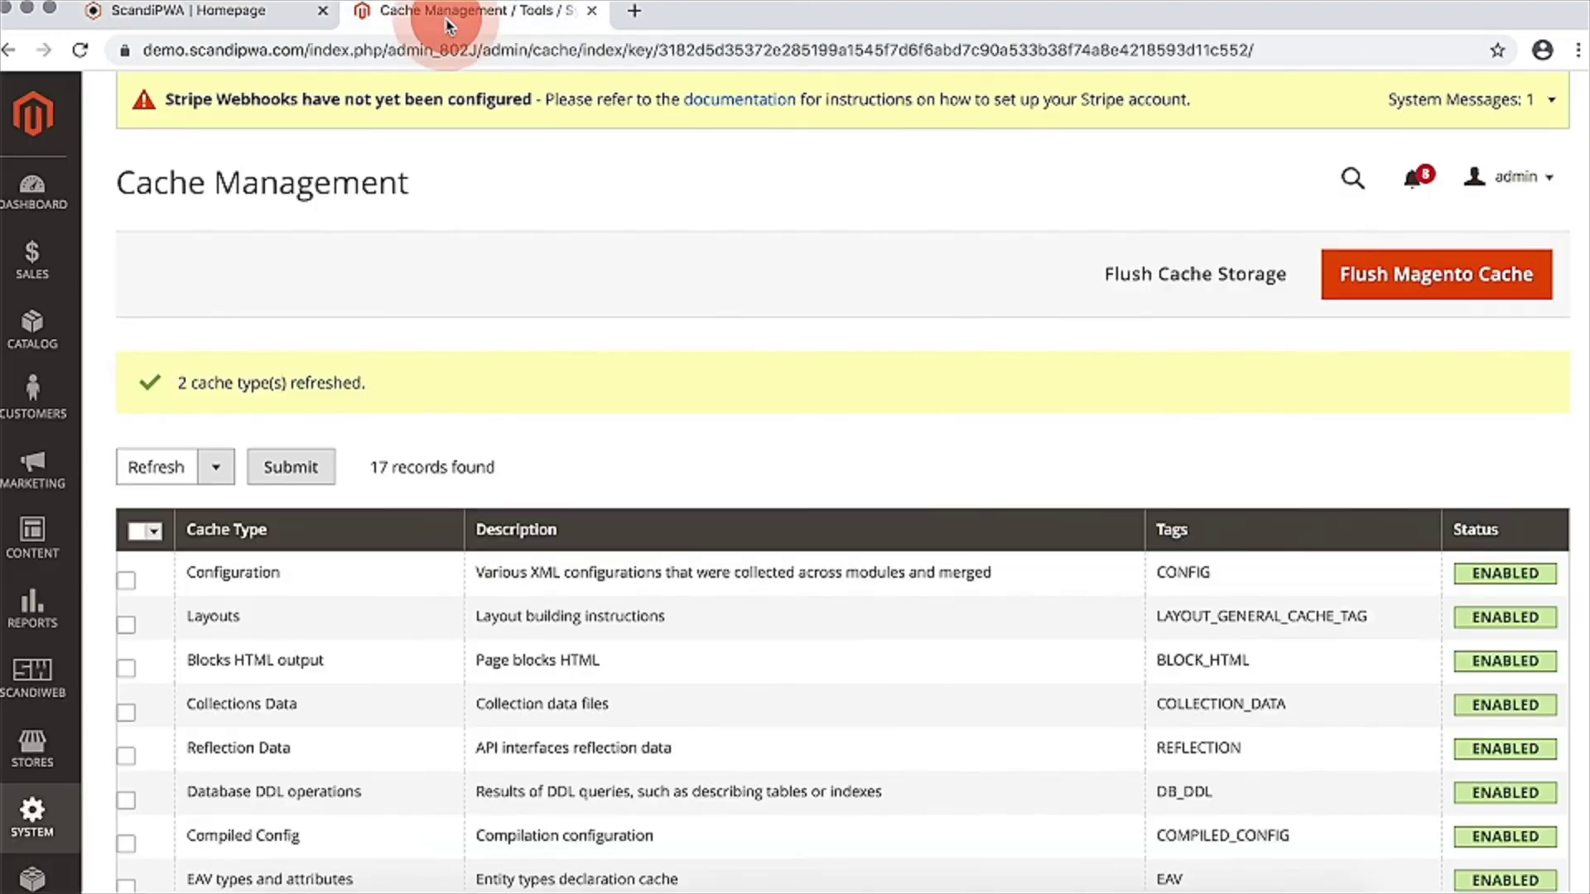
click(47, 690)
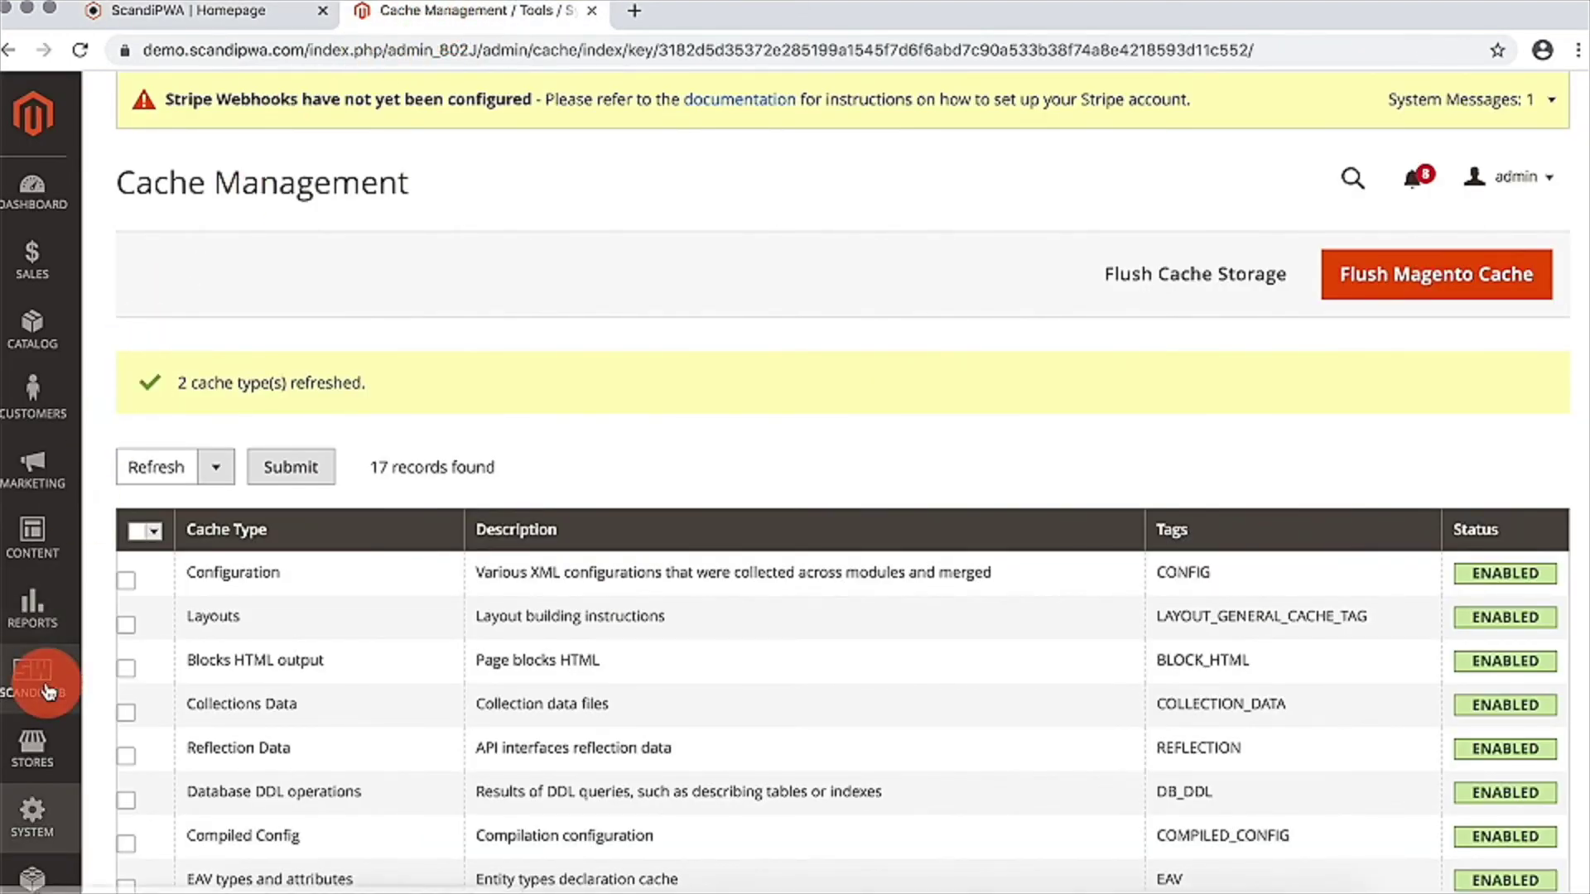
click(225, 260)
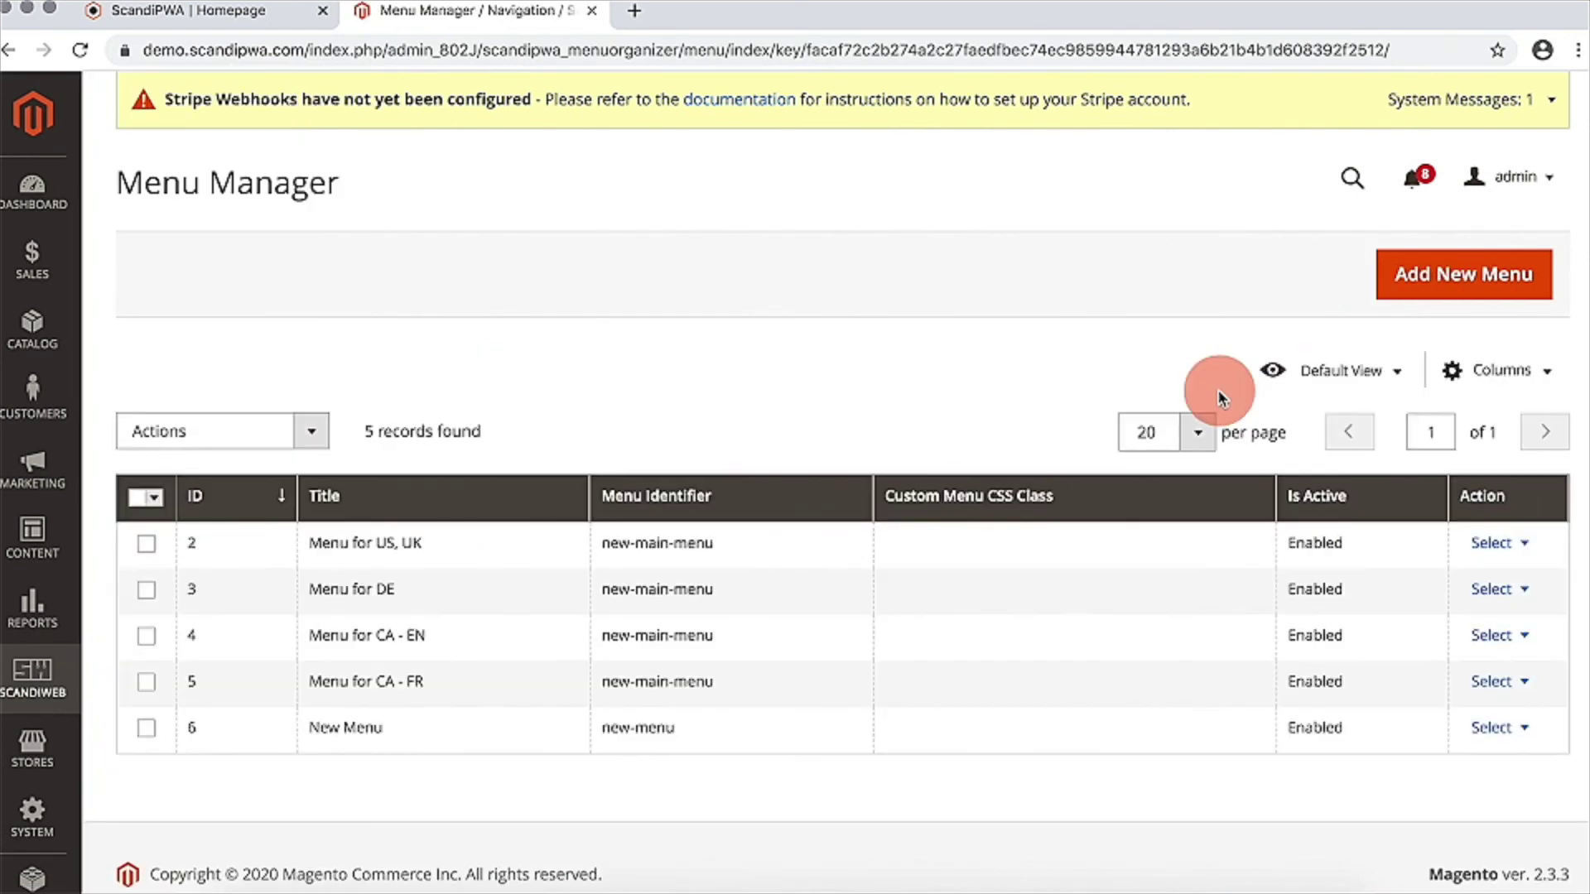
click(1515, 728)
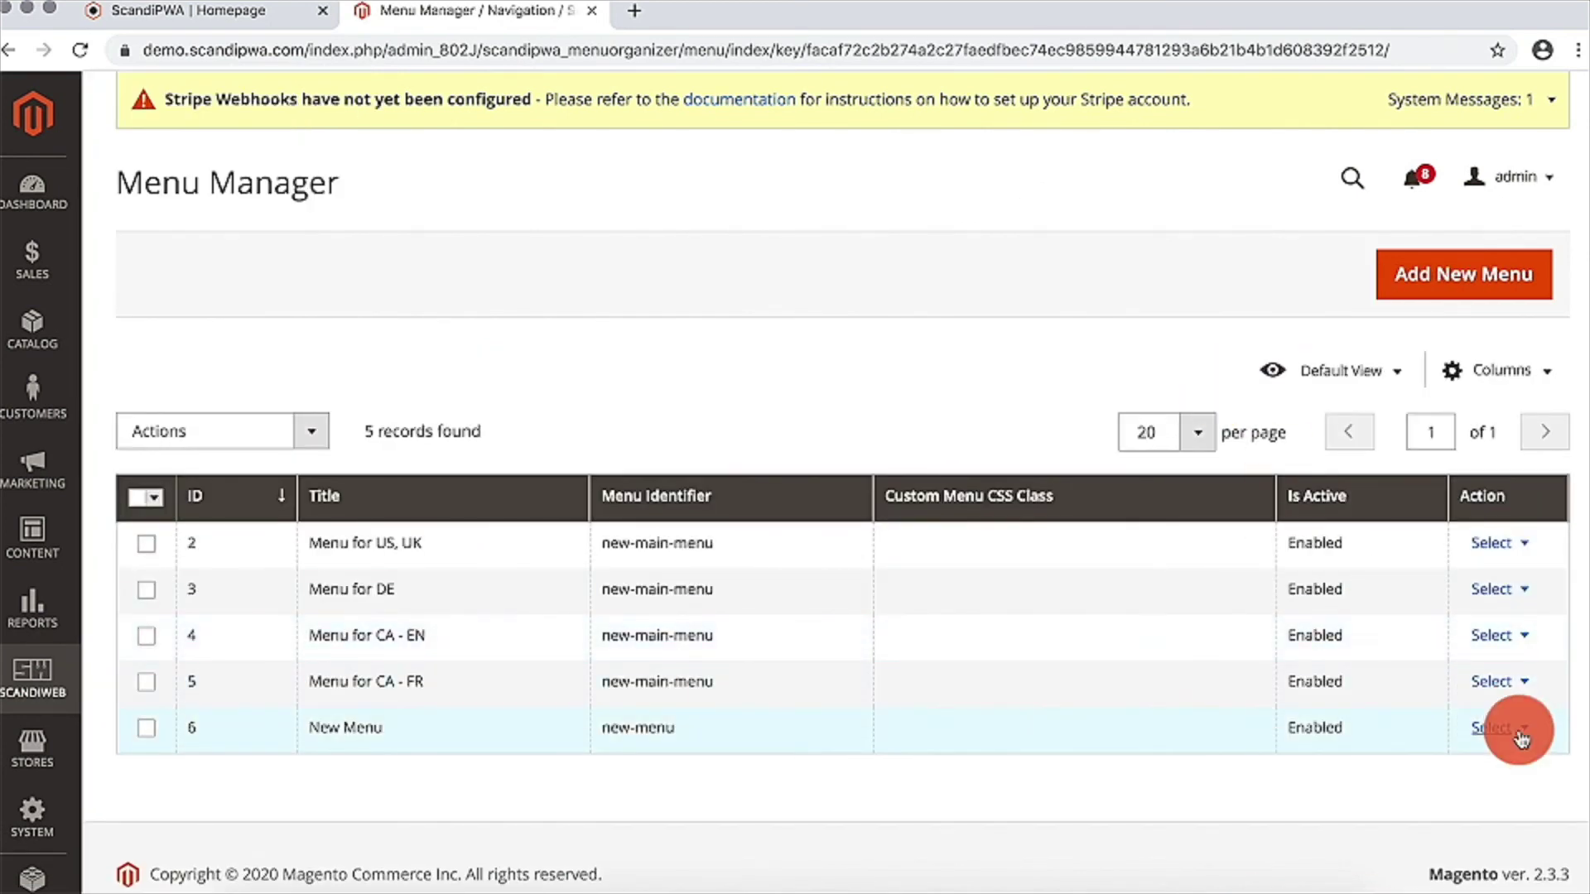
click(1513, 766)
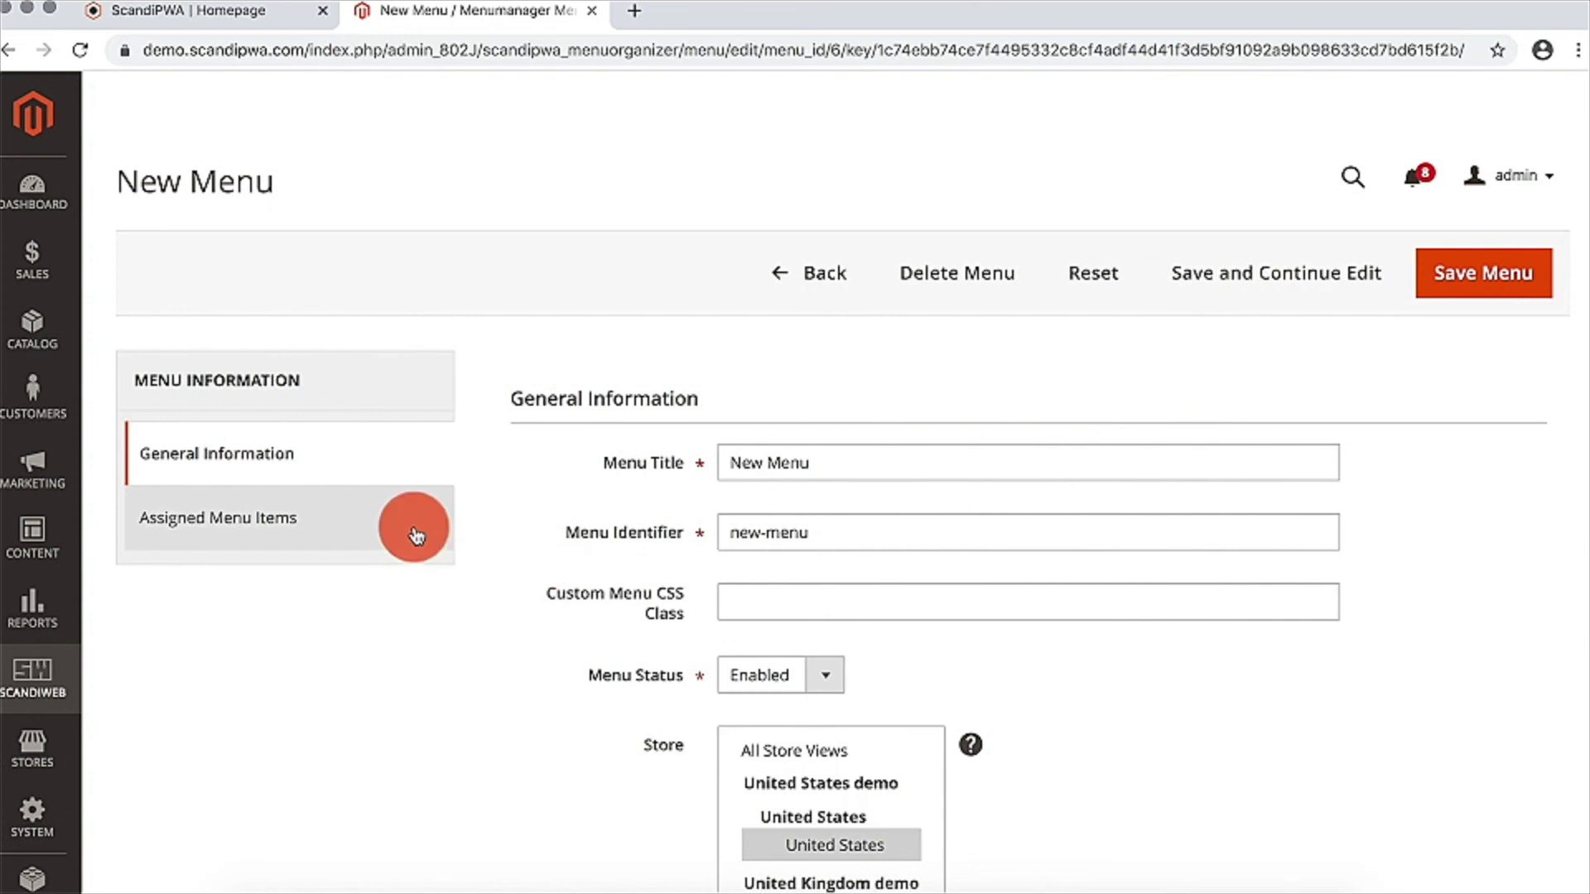
click(417, 537)
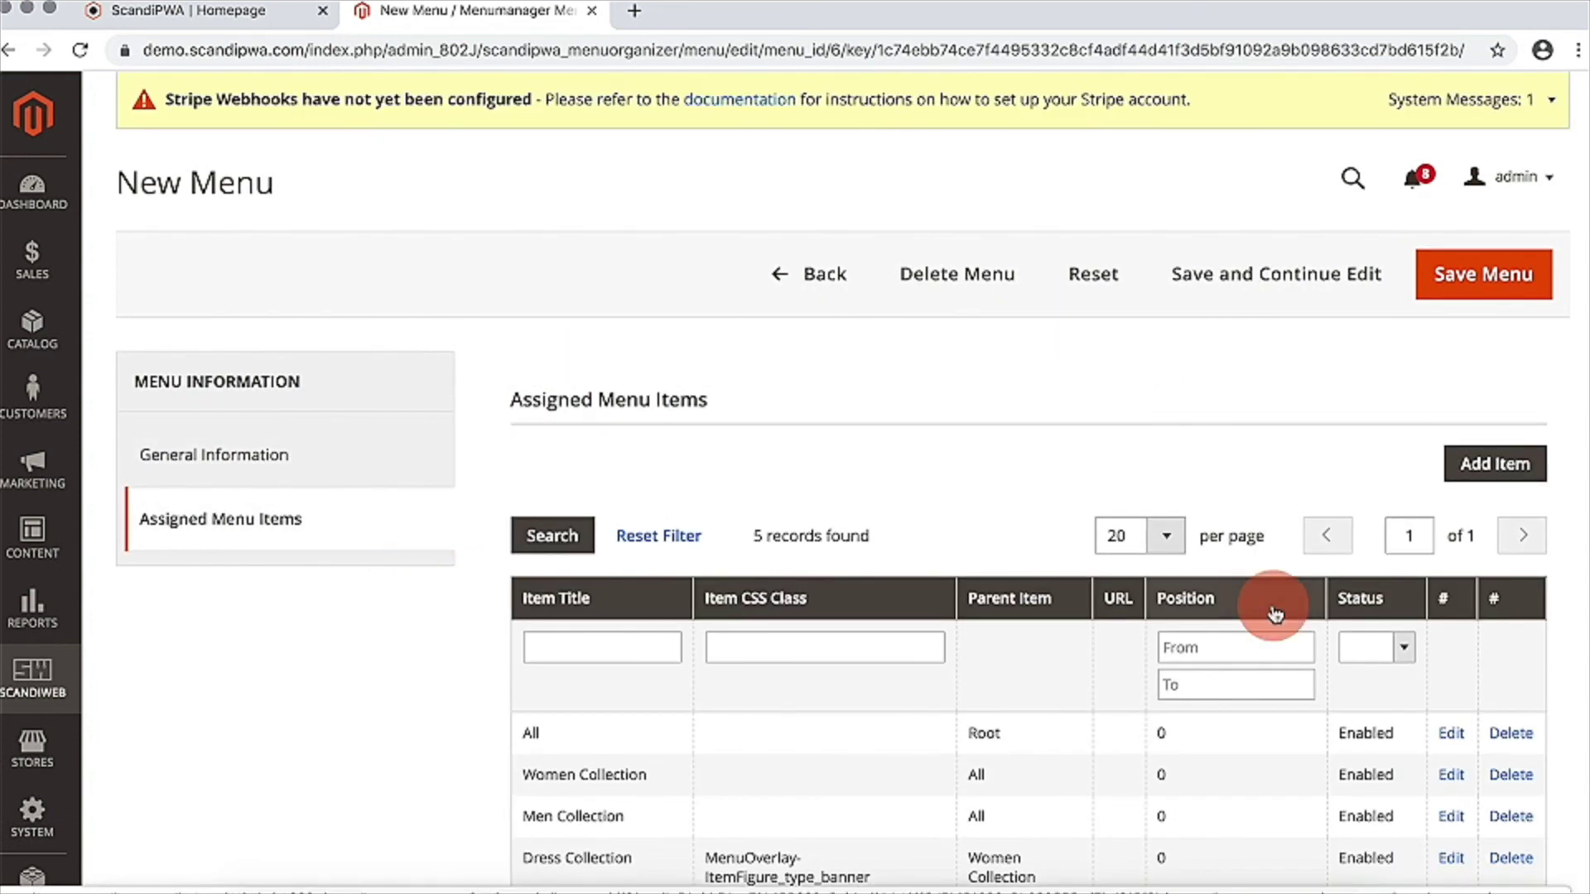
scroll(1270, 507, down, 3)
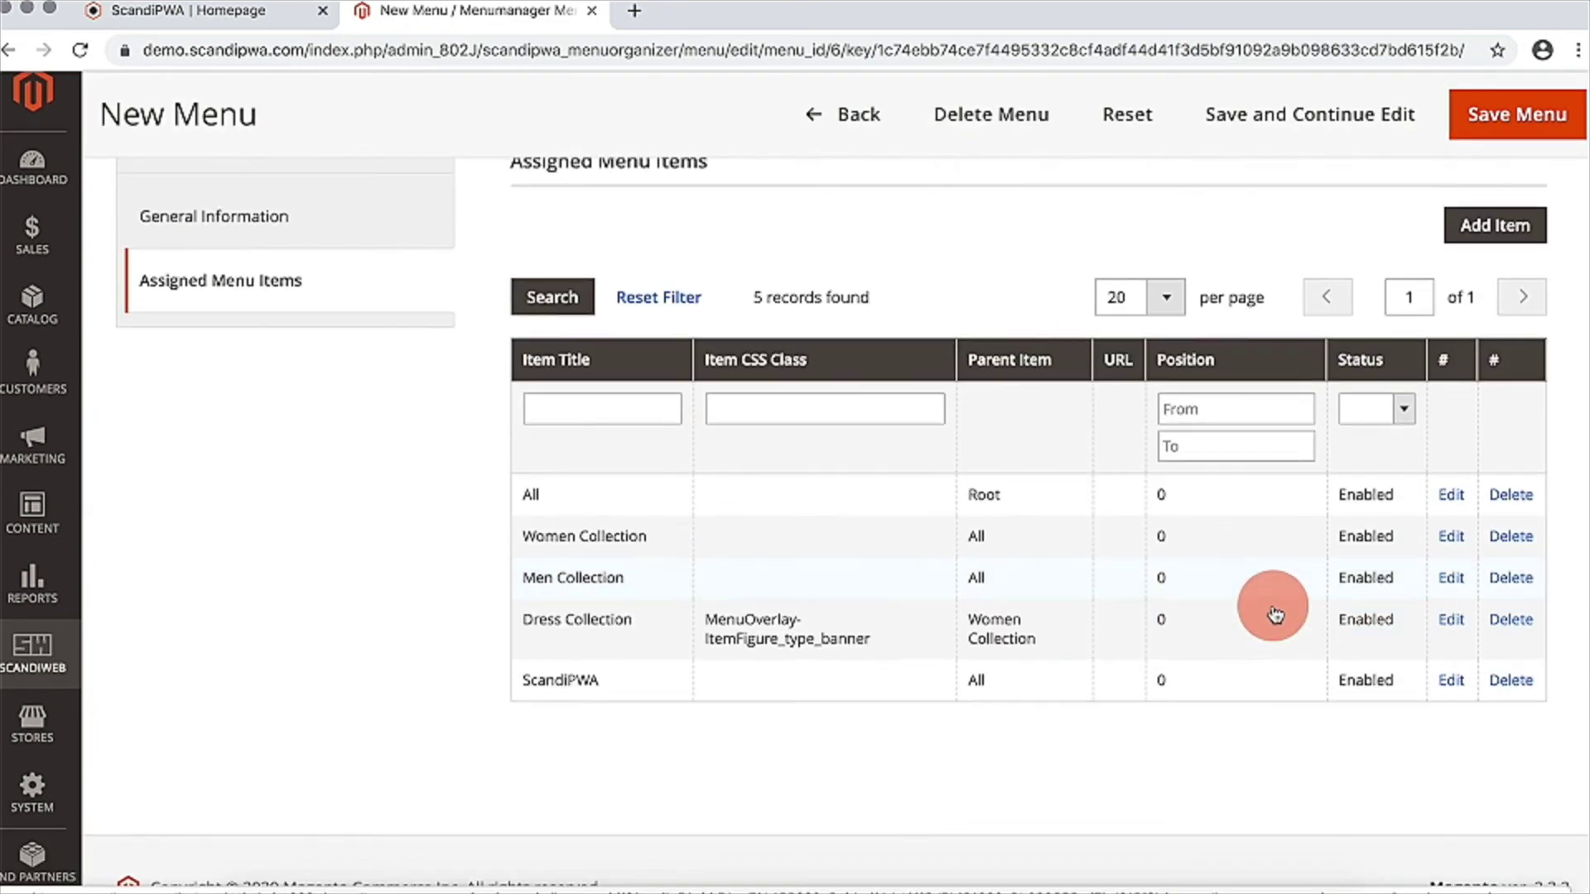
- Set the Men Collection item's status to Disabled, then save the item and New Menu
click(1449, 579)
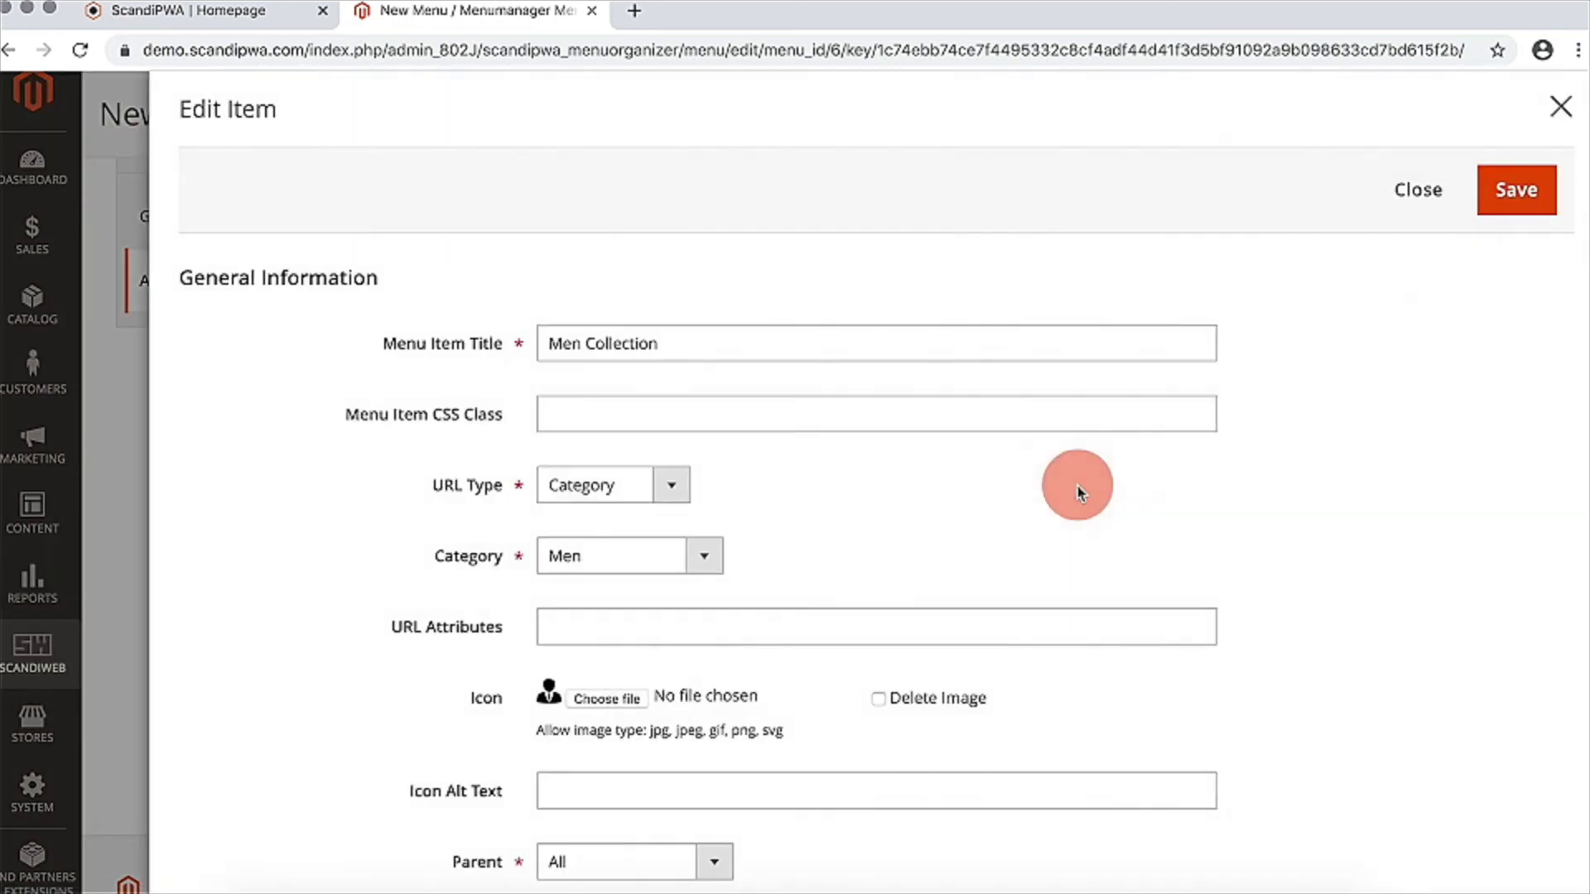
scroll(653, 696, down, 3)
click(631, 790)
click(630, 793)
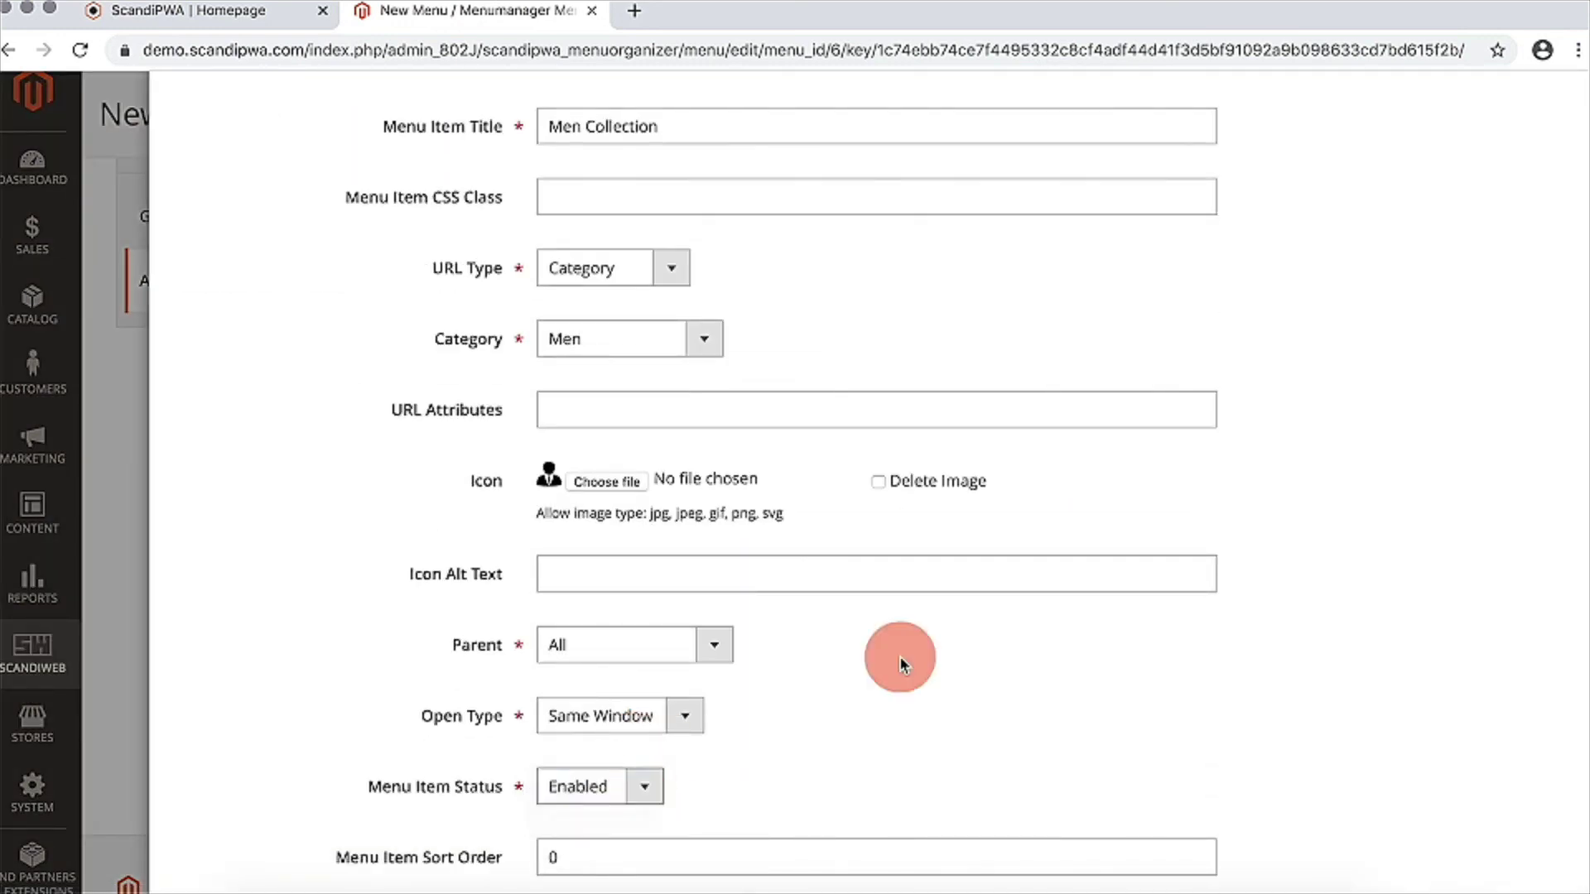
scroll(1518, 241, up, 3)
click(1522, 207)
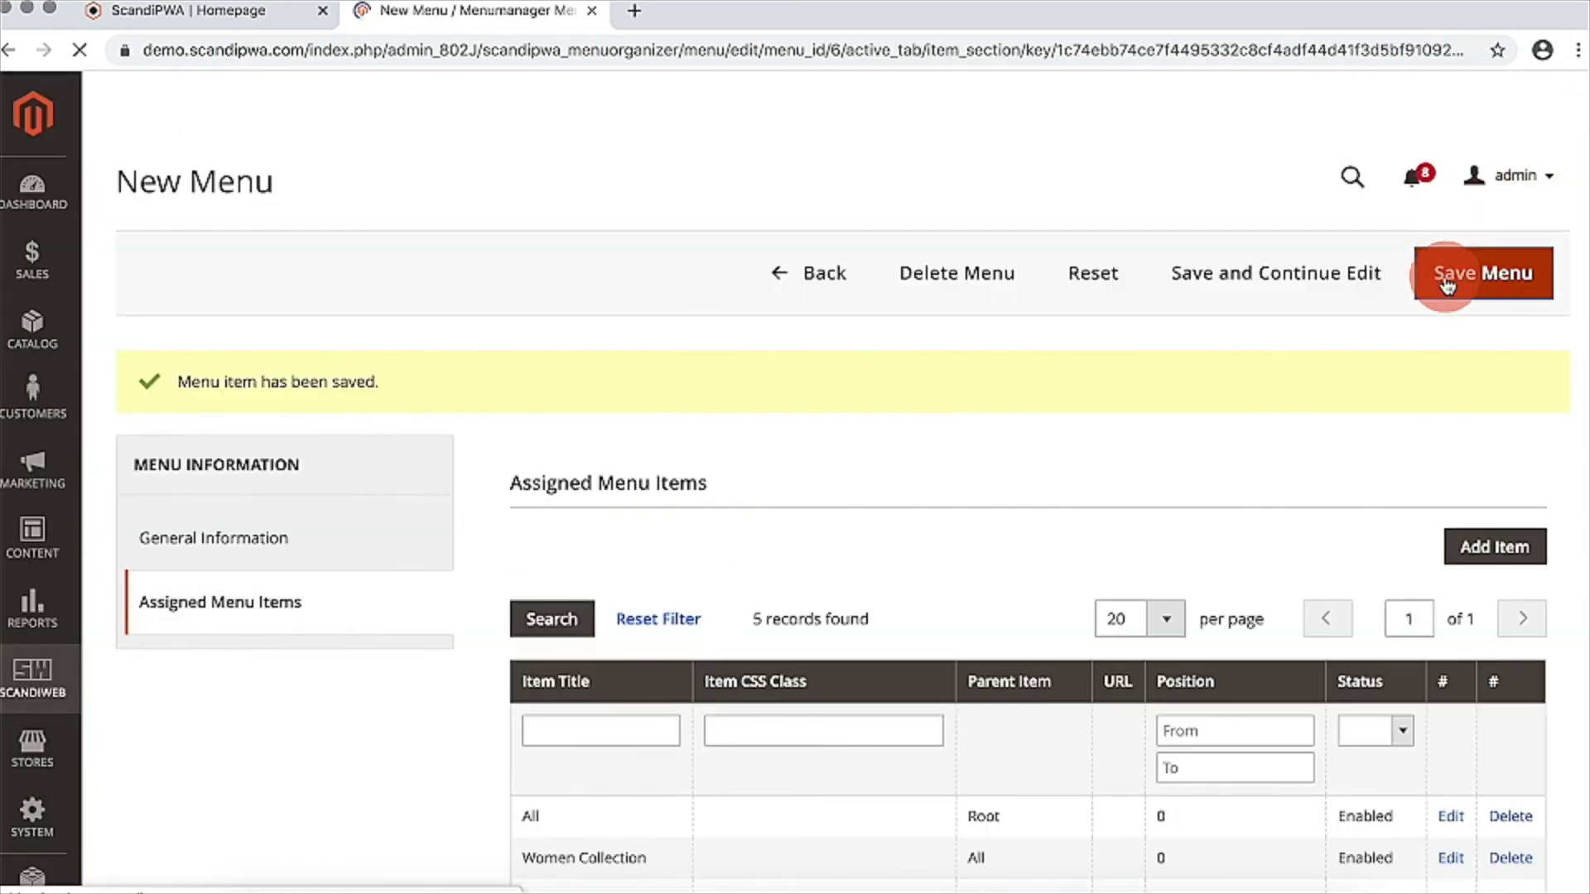
click(1447, 284)
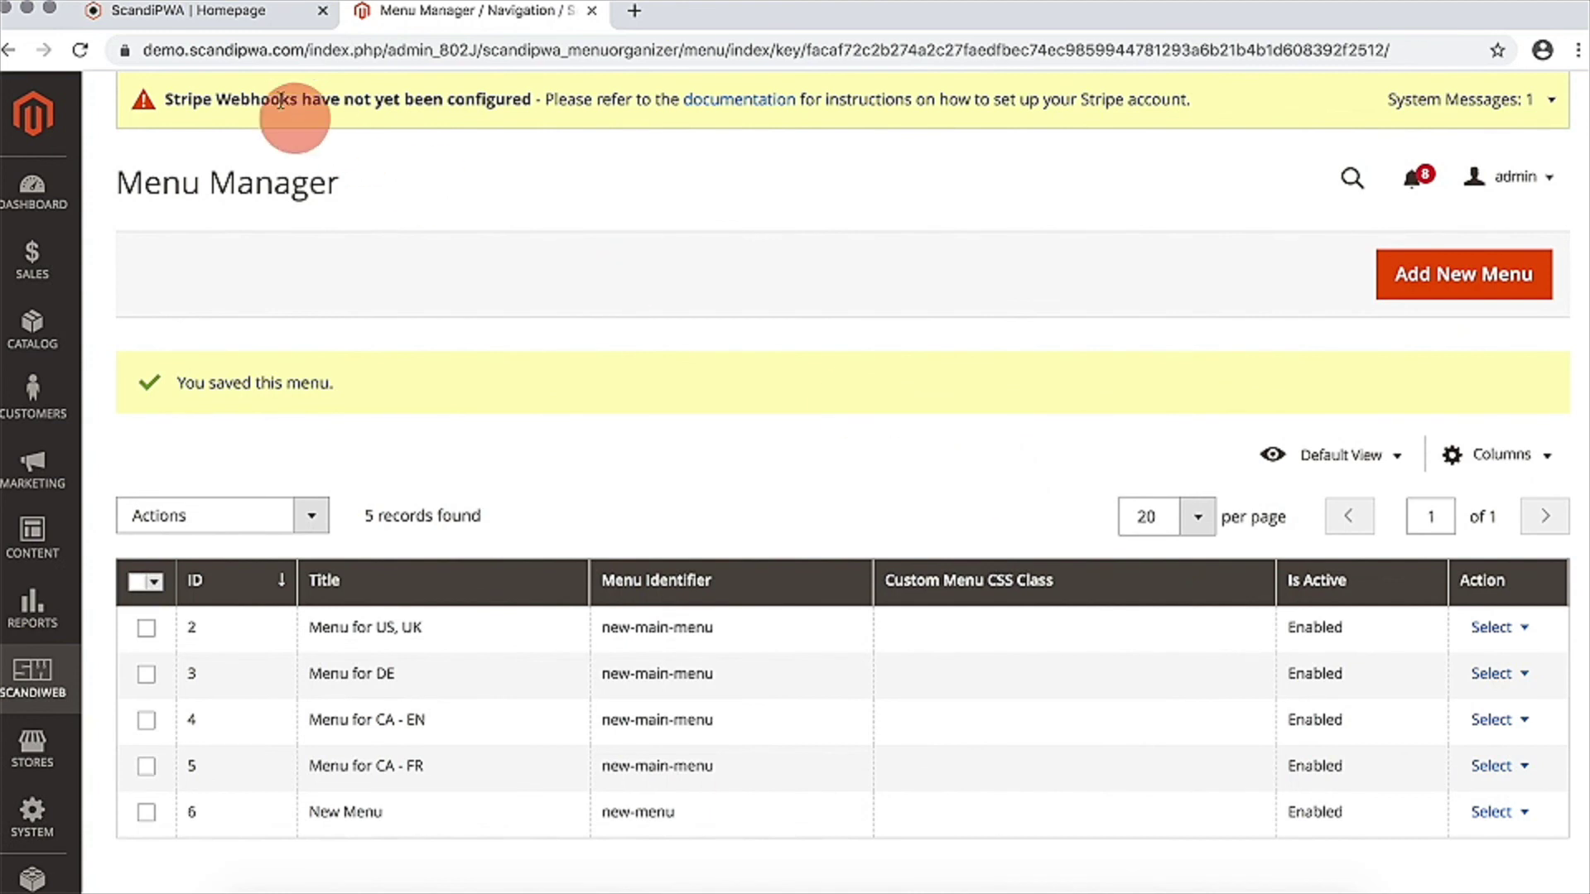
- Reload the storefront and check the side menu no longer lists Men Collection
click(249, 12)
key(super+r)
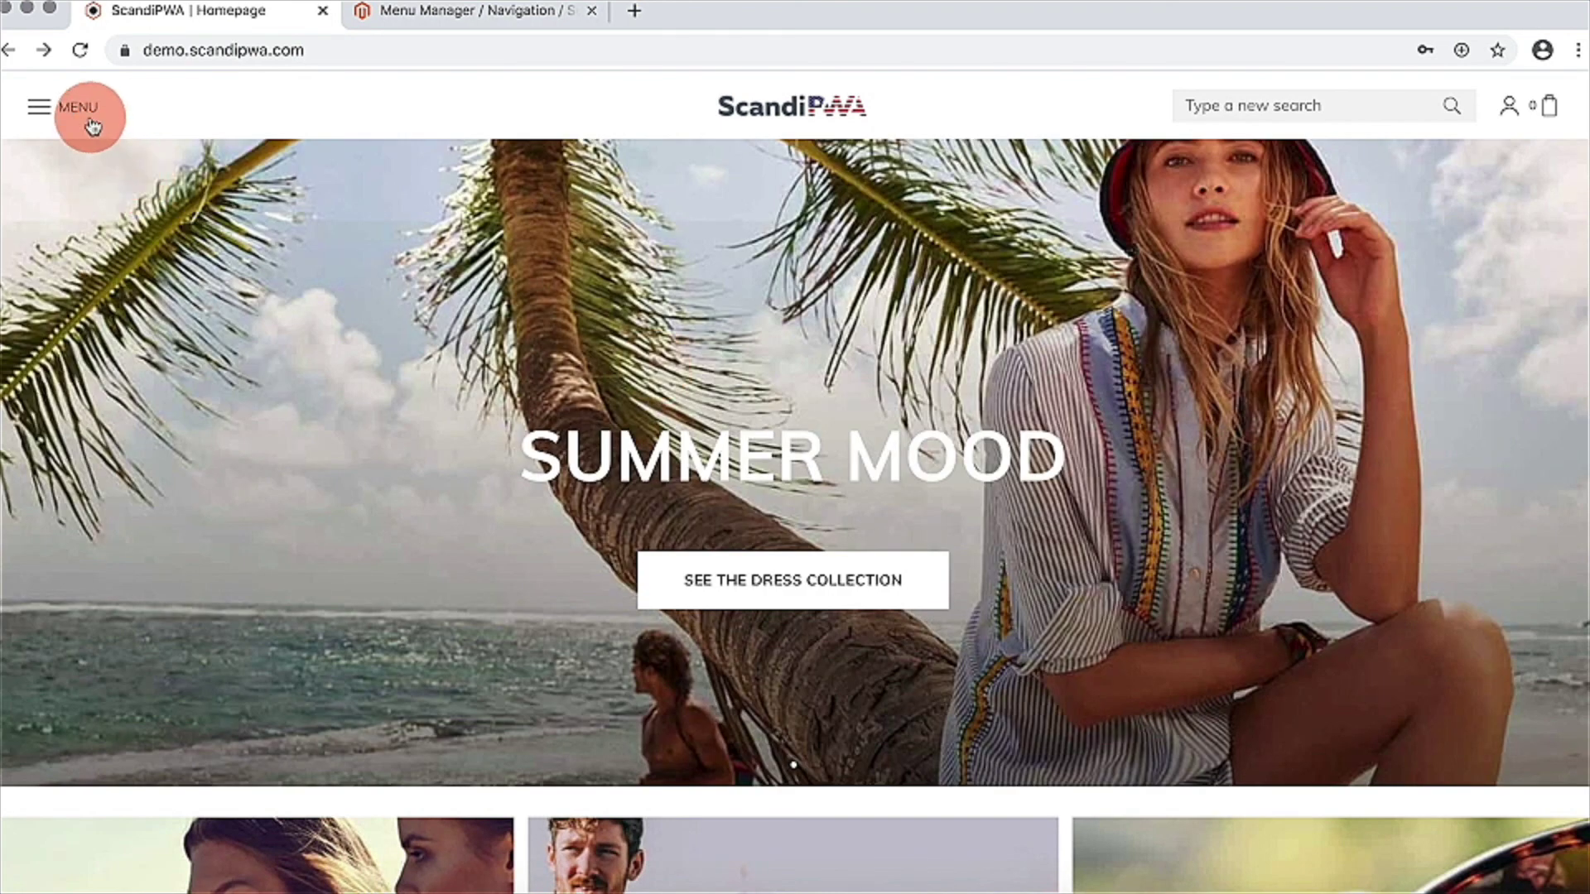
click(90, 120)
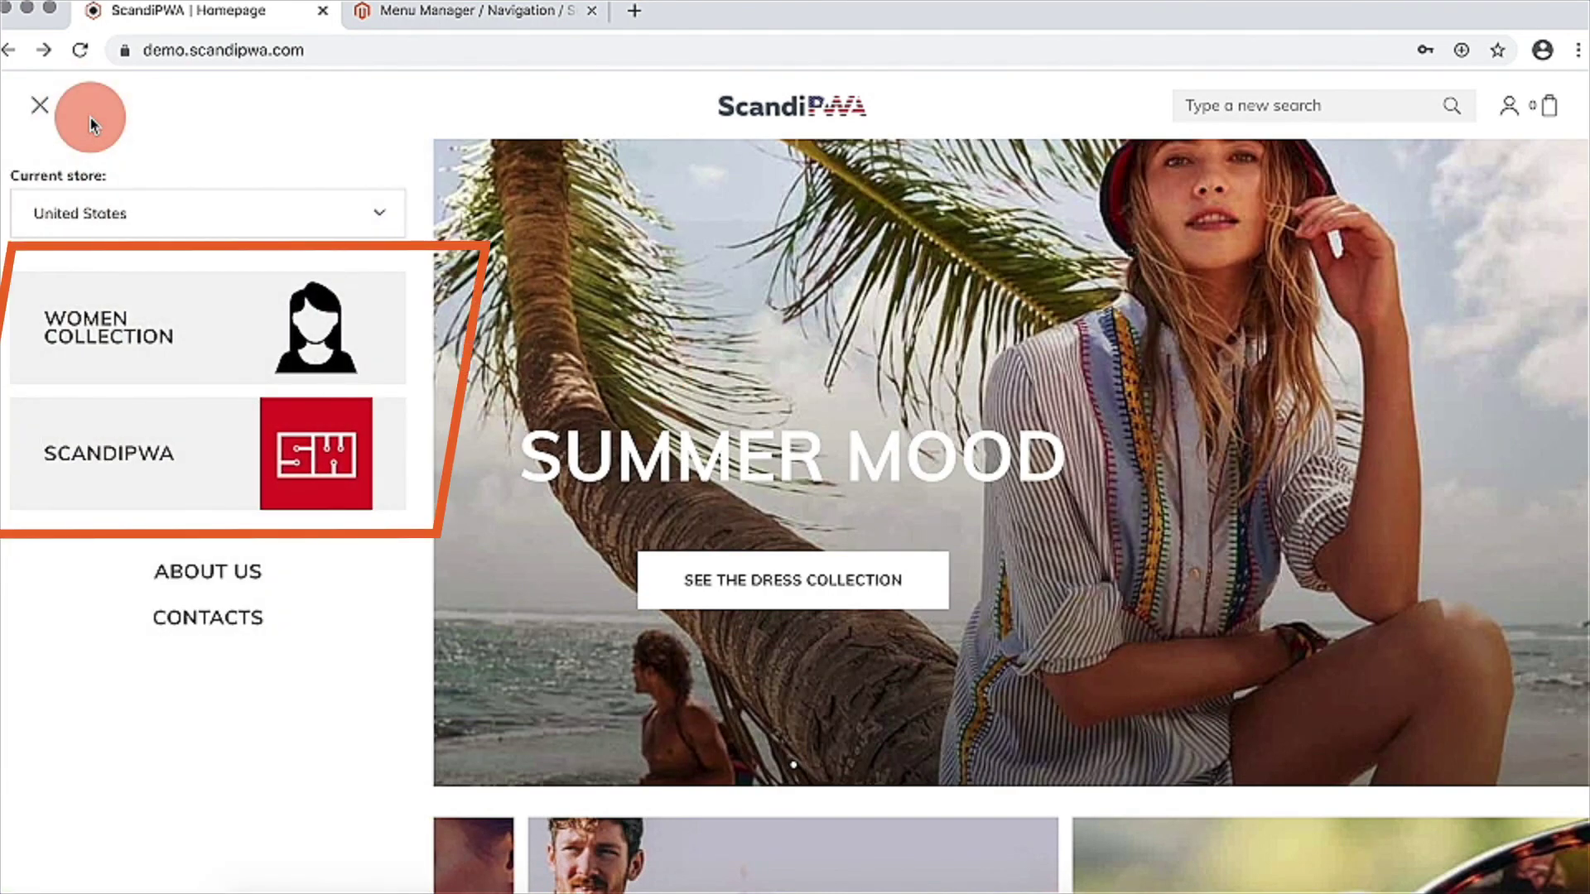